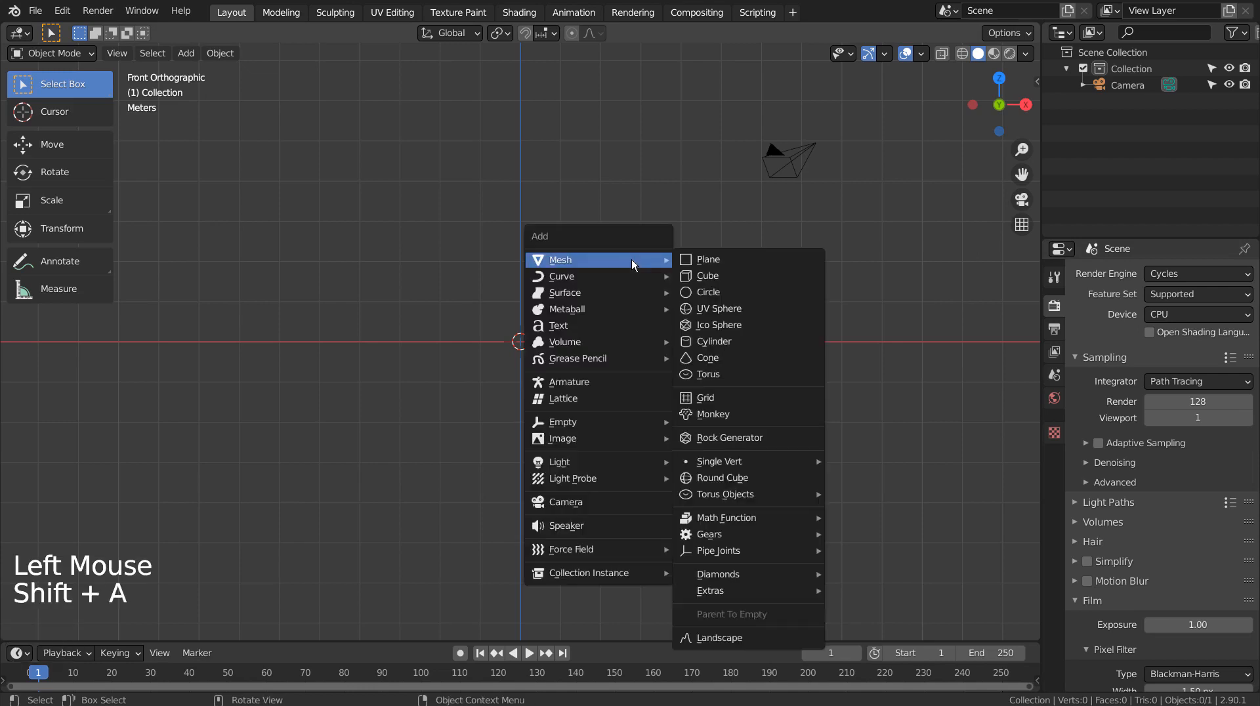
- Add a UV sphere at the world origin with 64 segments and 64 rings
{"action": "left_click", "coordinate": [755, 310]}
{"action": "left_click", "coordinate": [231, 626]}
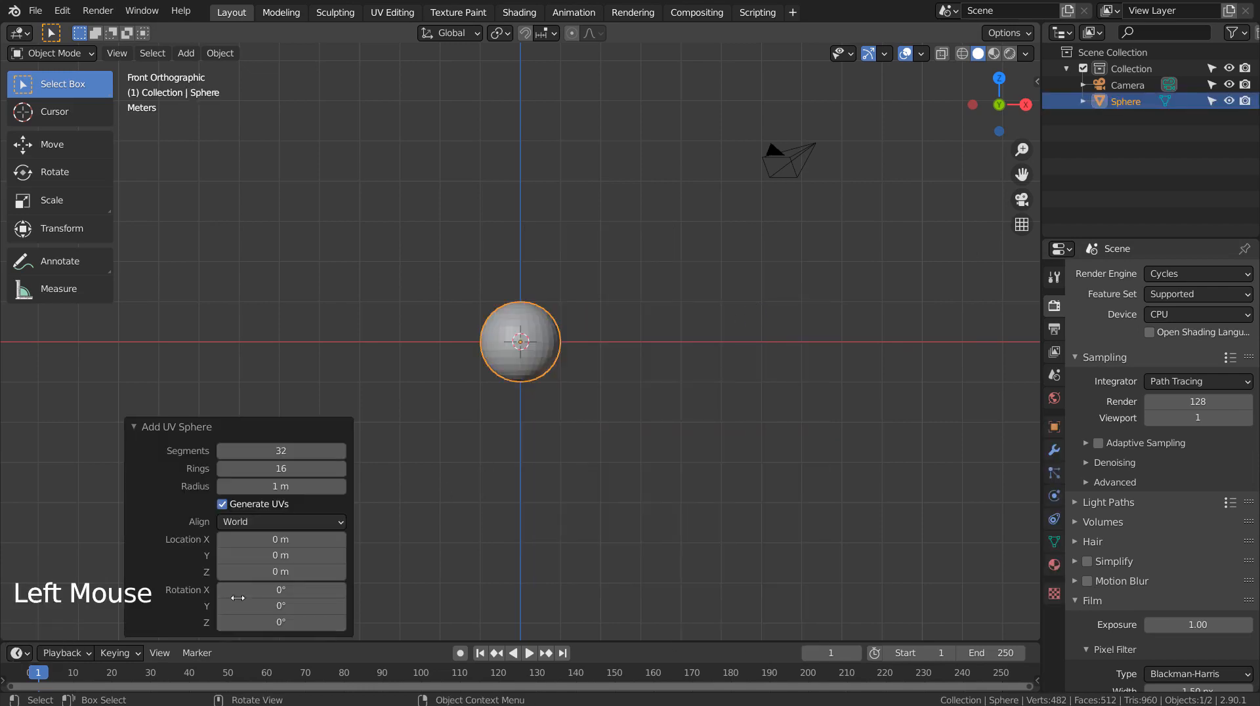
{"action": "double_click", "coordinate": [262, 451]}
{"action": "key", "text": "Return"}
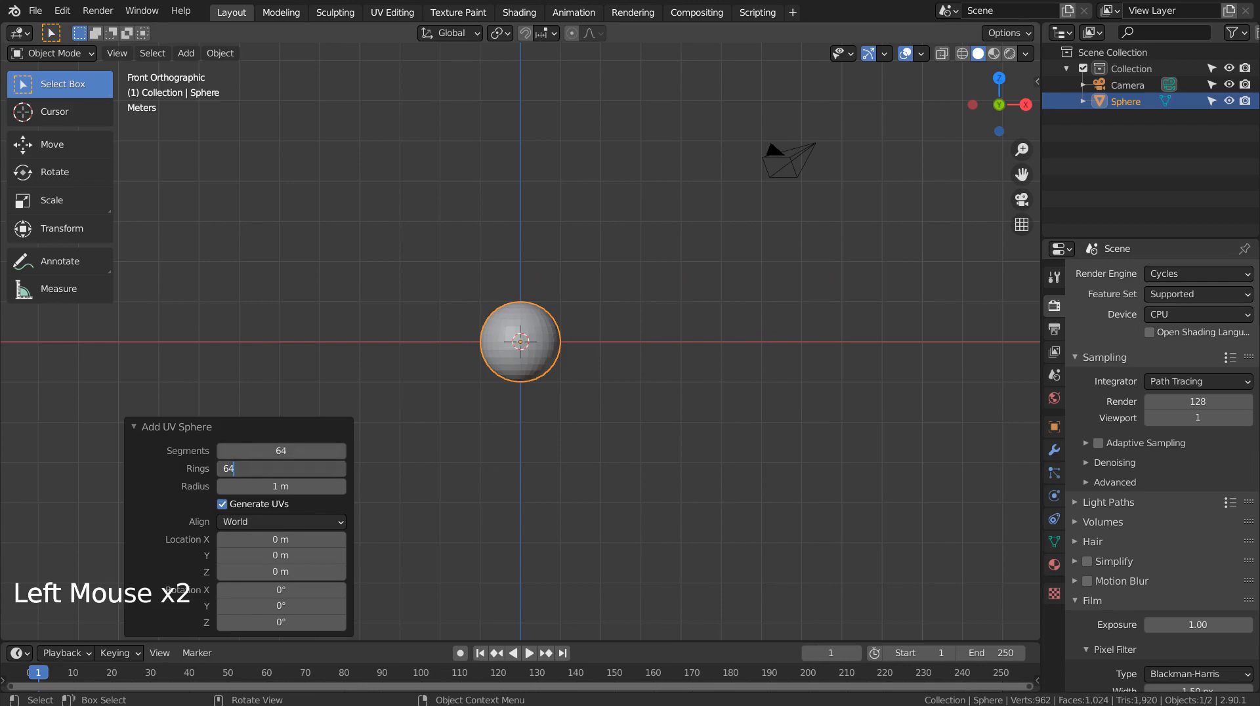
- Apply Checker Deselect to all of the sphere's vertices in Edit Mode, using vertex selection
{"action": "key", "text": "Tab"}
{"action": "scroll", "coordinate": [568, 358], "scroll_direction": "up", "scroll_amount": 8}
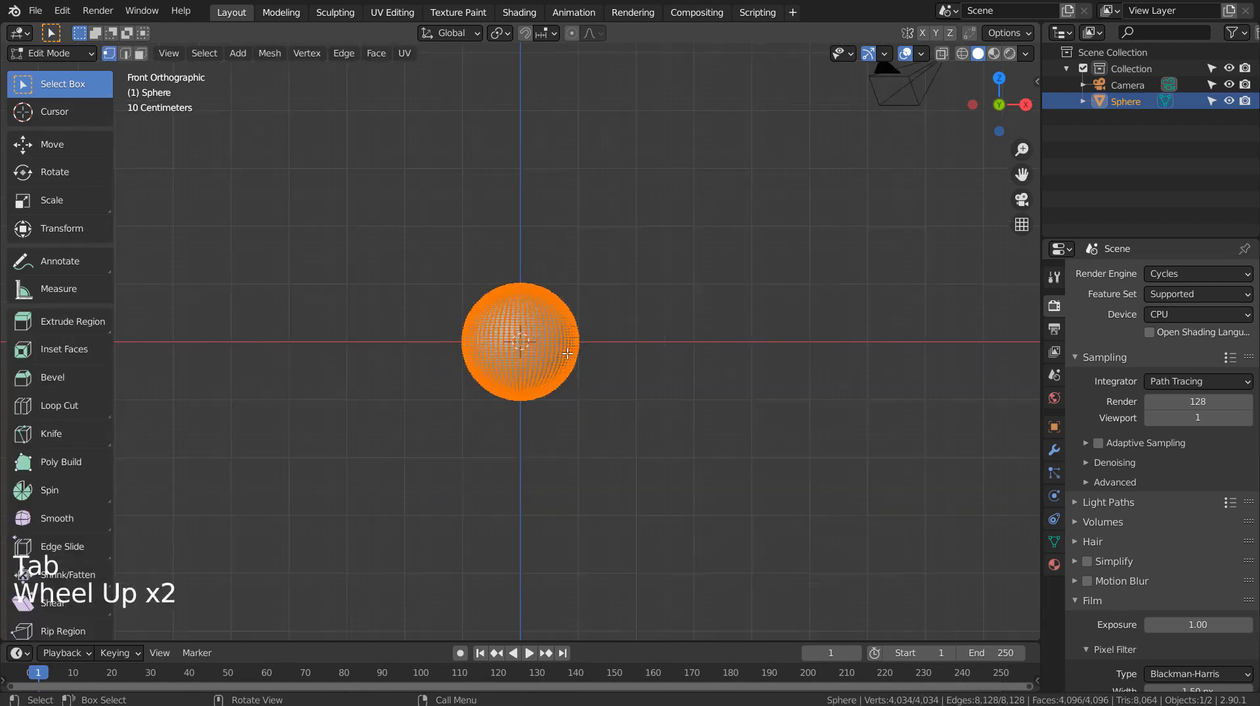
{"action": "middle_click_drag", "start_coordinate": [568, 358], "coordinate": [299, 138]}
{"action": "key", "text": "3"}
{"action": "key", "text": "1"}
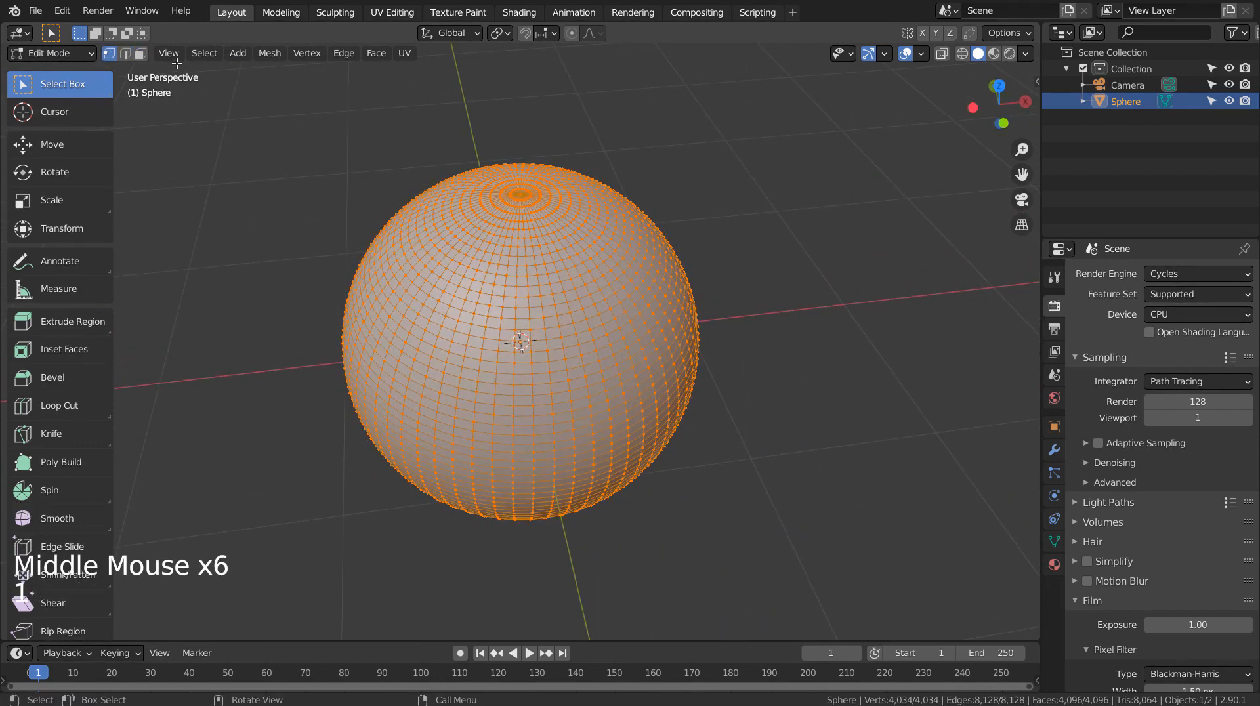
{"action": "left_click", "coordinate": [211, 53]}
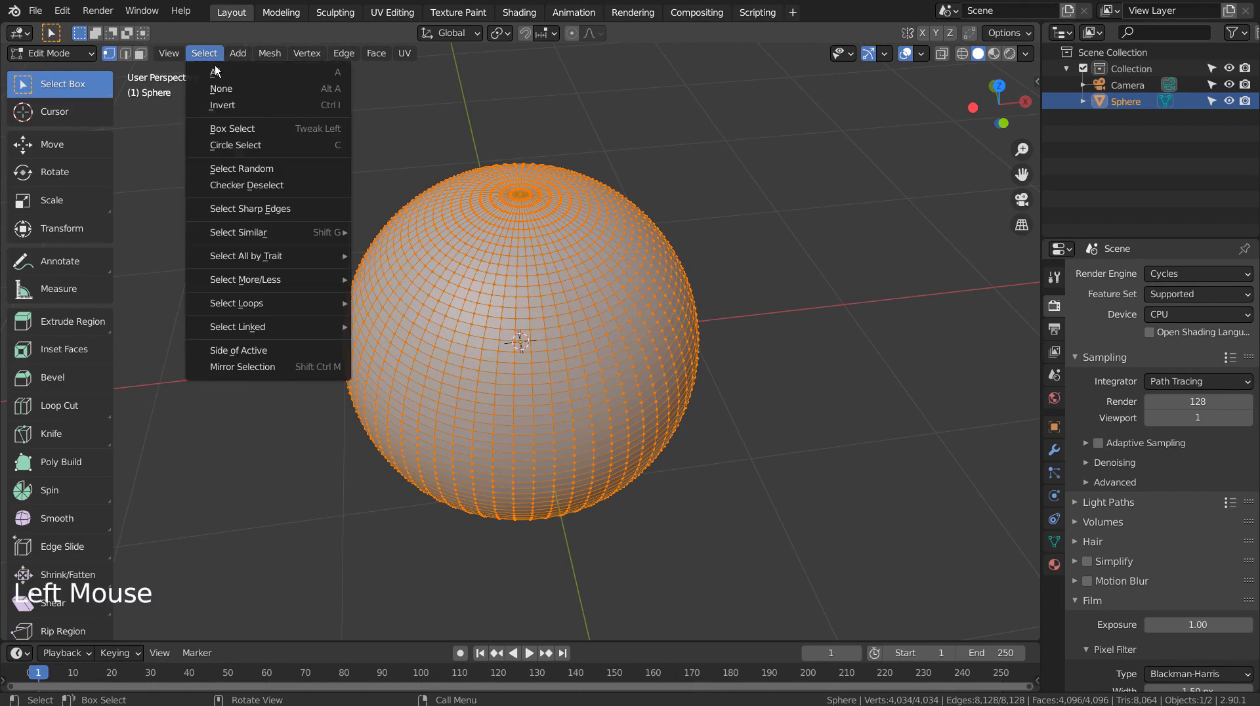
{"action": "left_click", "coordinate": [283, 186]}
- Move the remaining selected vertices up along the Z axis by about 3.28 m
{"action": "scroll", "coordinate": [873, 326], "scroll_direction": "down", "scroll_amount": 3}
{"action": "scroll", "coordinate": [866, 338], "scroll_direction": "down", "scroll_amount": 3}
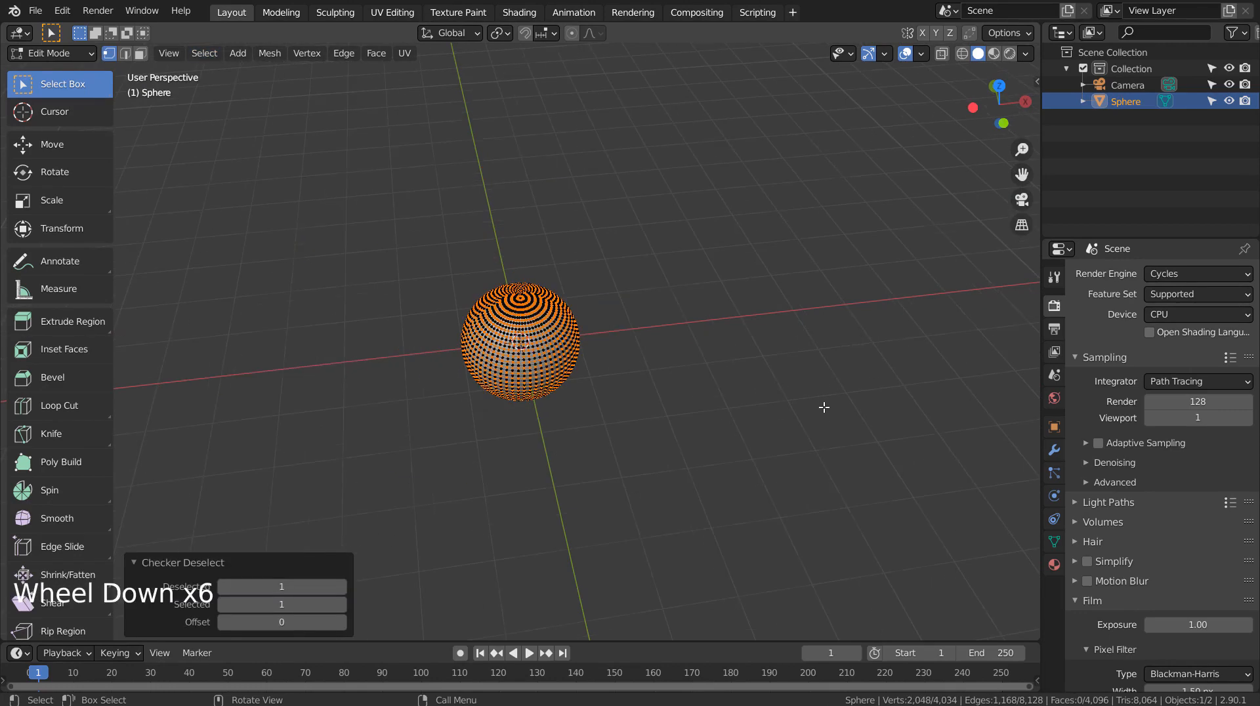
{"action": "key", "text": "g"}
{"action": "key", "text": "z"}
{"action": "left_click", "coordinate": [809, 281]}
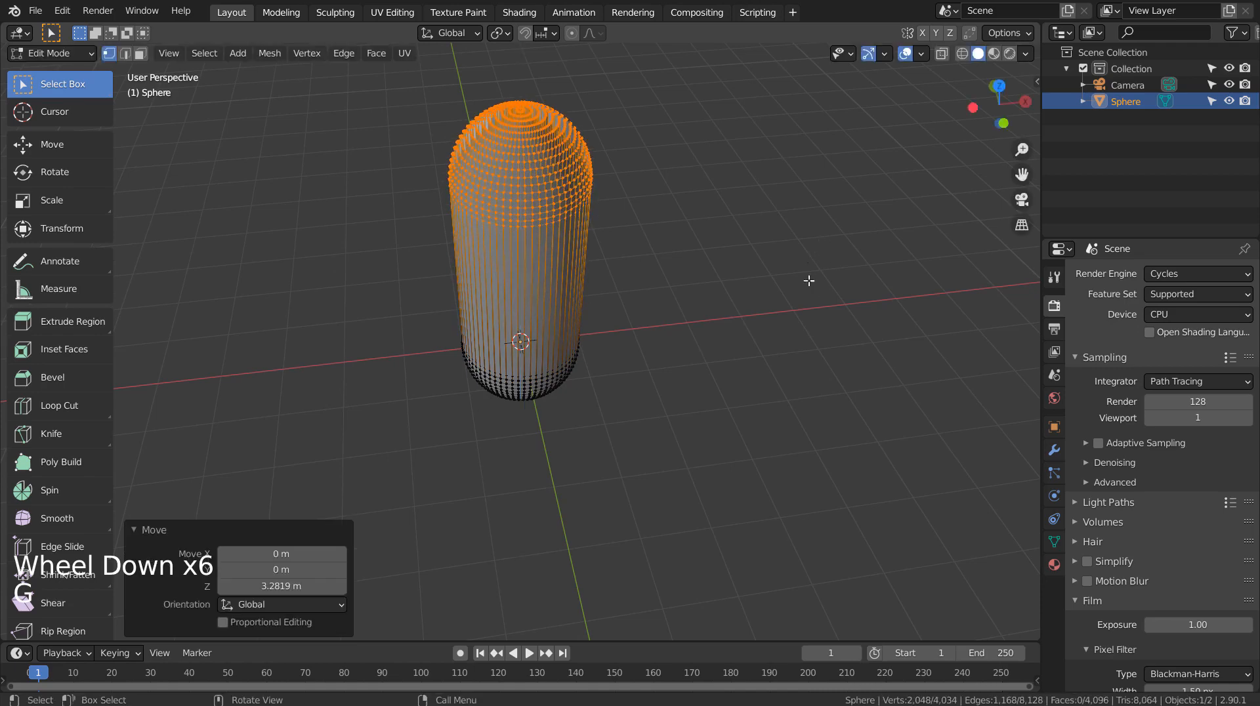
- Scale the raised vertices up uniformly so the shape flares out widely above its base
{"action": "middle_click_drag", "start_coordinate": [810, 280], "coordinate": [771, 278]}
{"action": "key", "text": "s"}
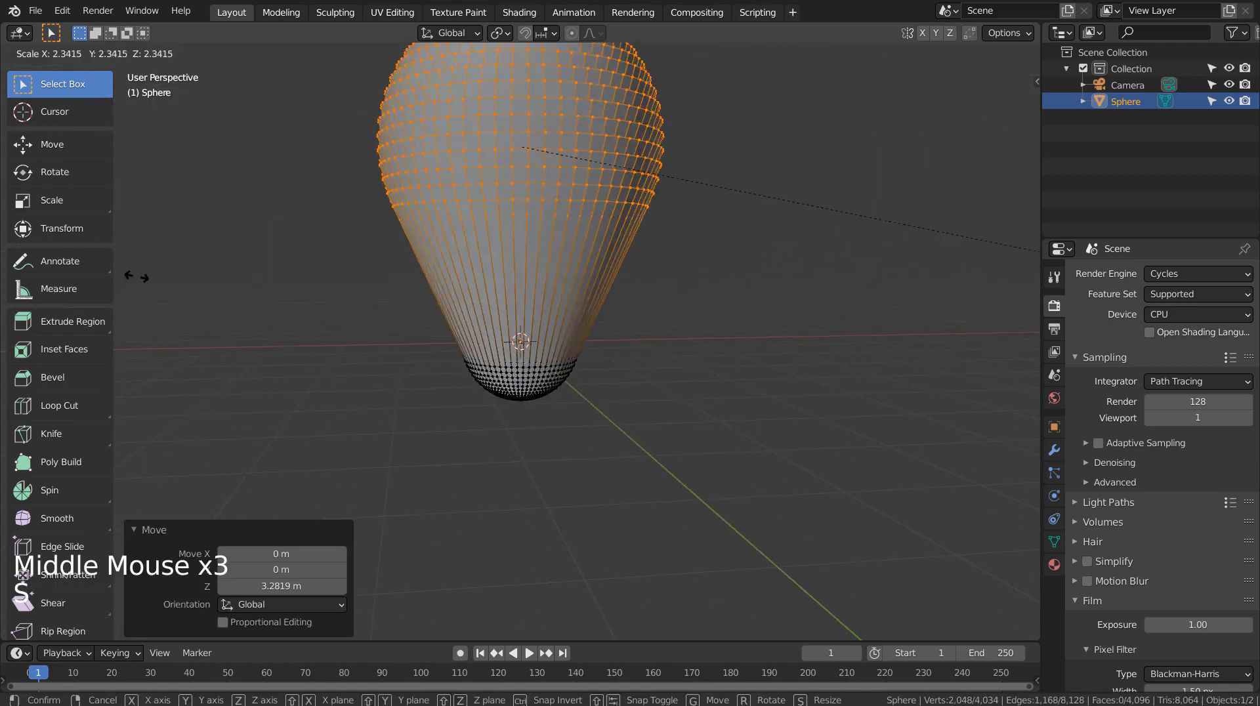
{"action": "left_click", "coordinate": [398, 309]}
- Try to select the innermost edge loop around the shape's centre using edge selection
{"action": "middle_click_drag", "start_coordinate": [524, 328], "coordinate": [533, 380]}
{"action": "key", "text": "2"}
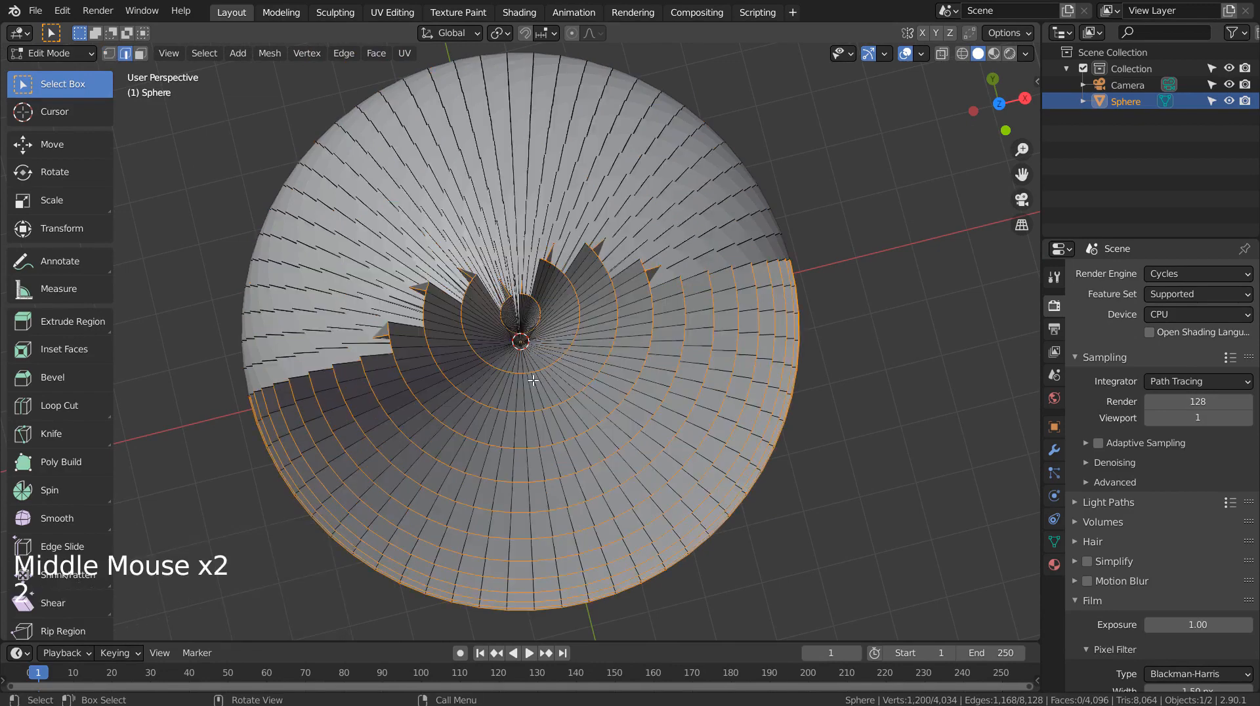
{"action": "left_click", "coordinate": [532, 326], "text": "alt"}
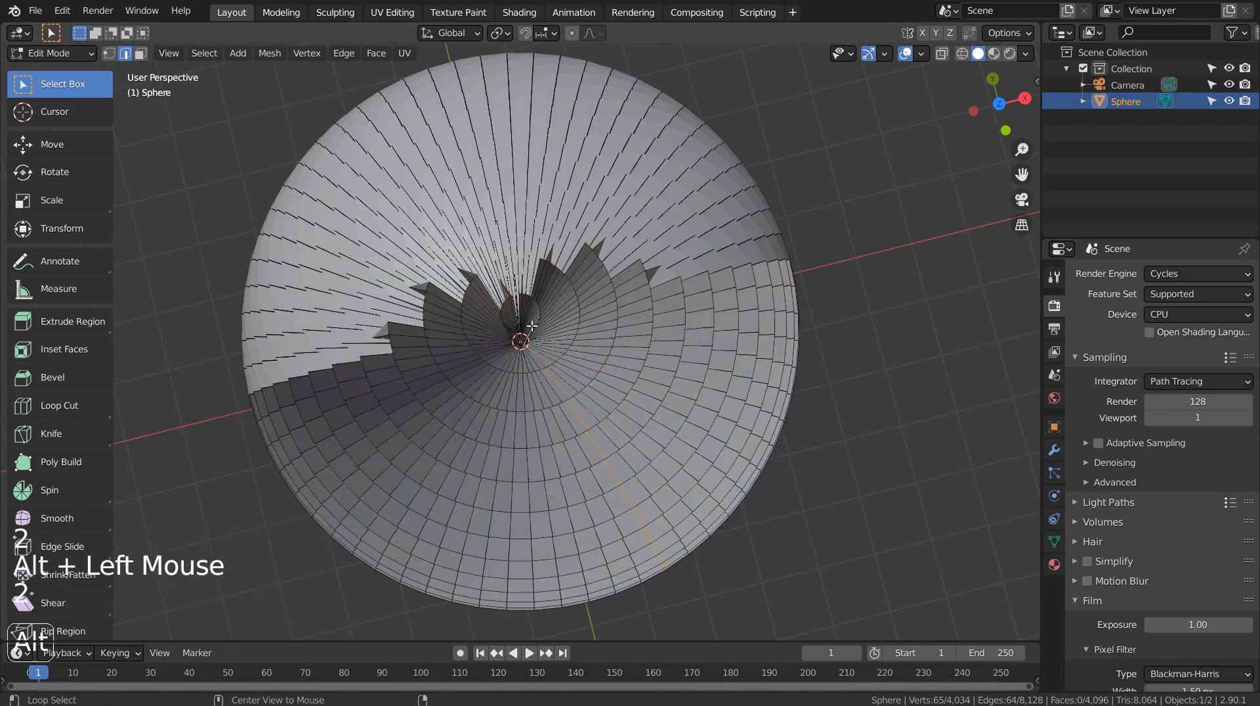
{"action": "left_click", "coordinate": [547, 340], "text": "alt"}
{"action": "scroll", "coordinate": [546, 341], "scroll_direction": "up", "scroll_amount": 2}
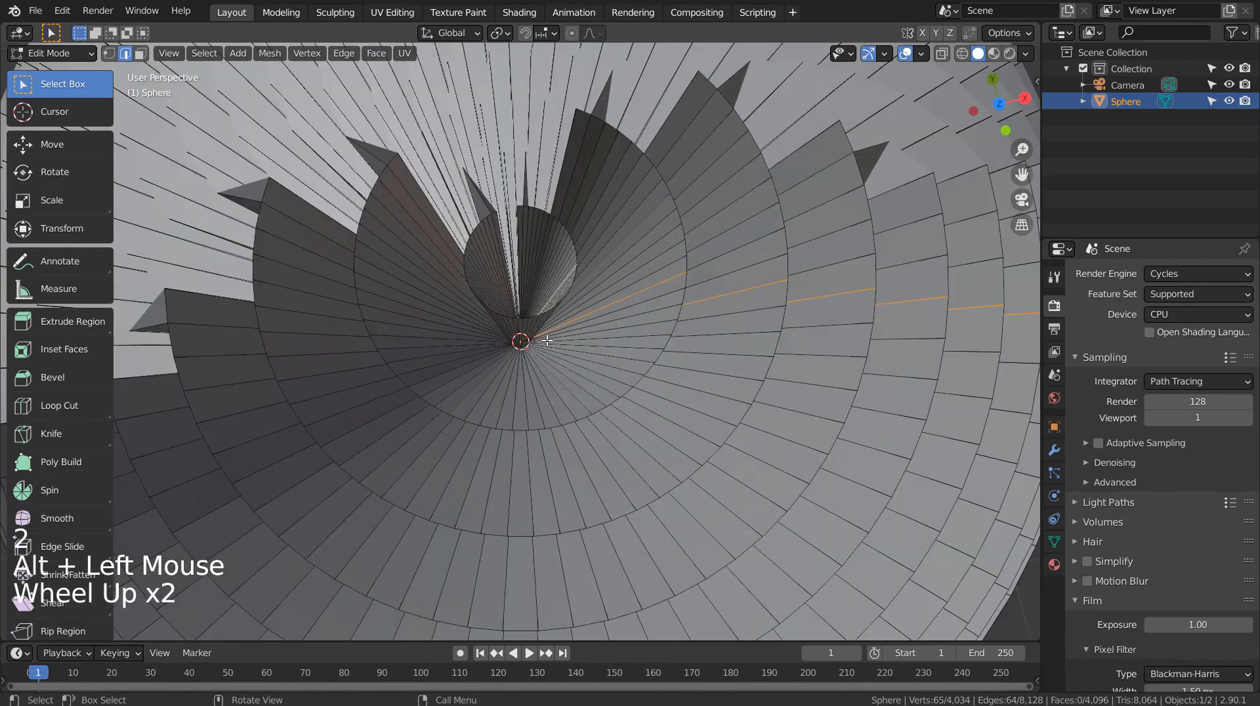
{"action": "left_click", "coordinate": [551, 371]}
{"action": "middle_click_drag", "start_coordinate": [551, 371], "coordinate": [544, 378]}
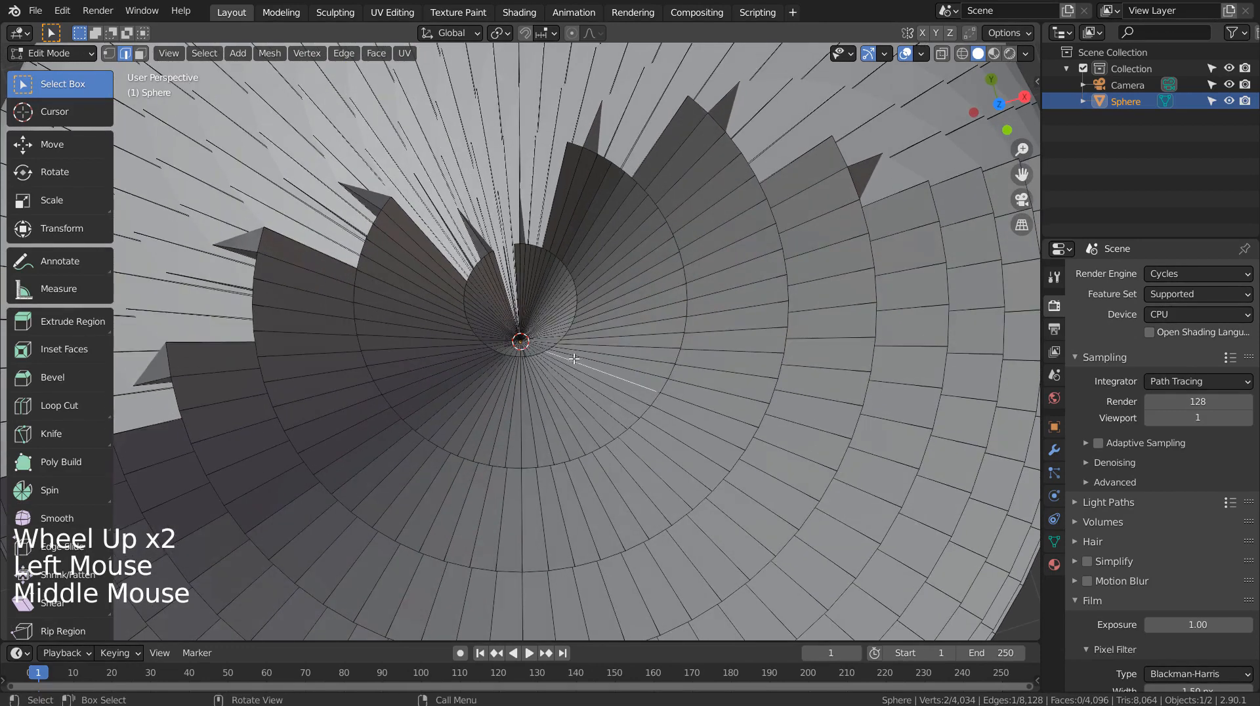
- Circle-select the innermost ring of vertices around the bottom centre of the shape
{"action": "key", "text": "1"}
{"action": "left_click", "coordinate": [616, 291]}
{"action": "key", "text": "c"}
{"action": "mouse_move", "coordinate": [541, 258]}
{"action": "left_mouse_down"}
{"action": "mouse_move", "coordinate": [478, 289]}
{"action": "mouse_move", "coordinate": [533, 344]}
{"action": "left_mouse_up"}
{"action": "left_click_drag", "start_coordinate": [564, 291], "coordinate": [484, 246]}
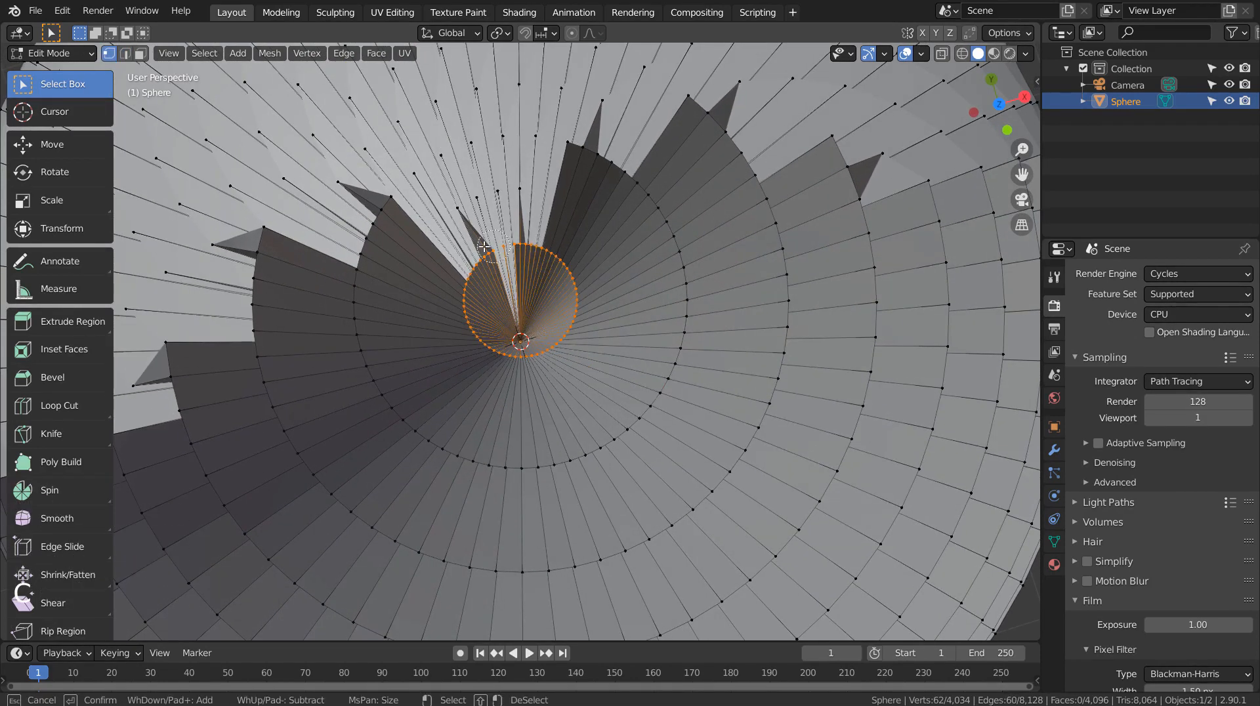
{"action": "right_click", "coordinate": [509, 265]}
- Rotate the selected centre ring in top view with smooth proportional editing at size 5.05, twisting the surrounding mesh into a swirl
{"action": "key", "text": "KP_7"}
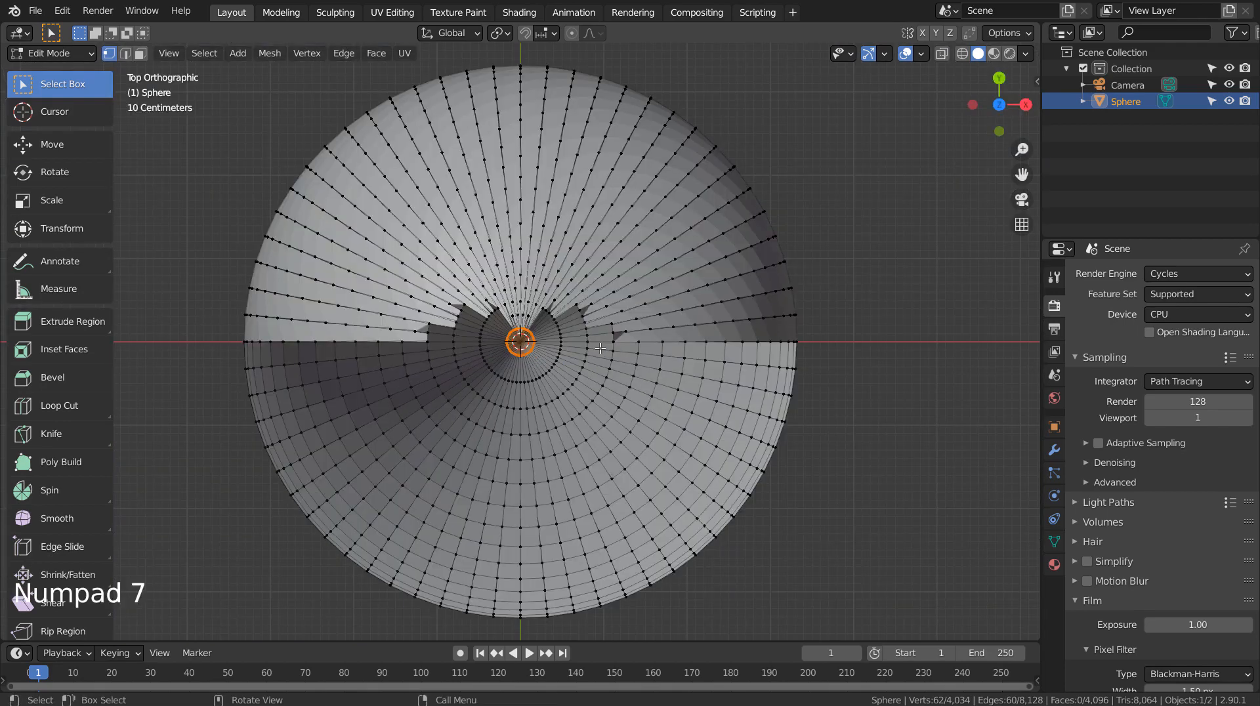
{"action": "left_click", "coordinate": [571, 33]}
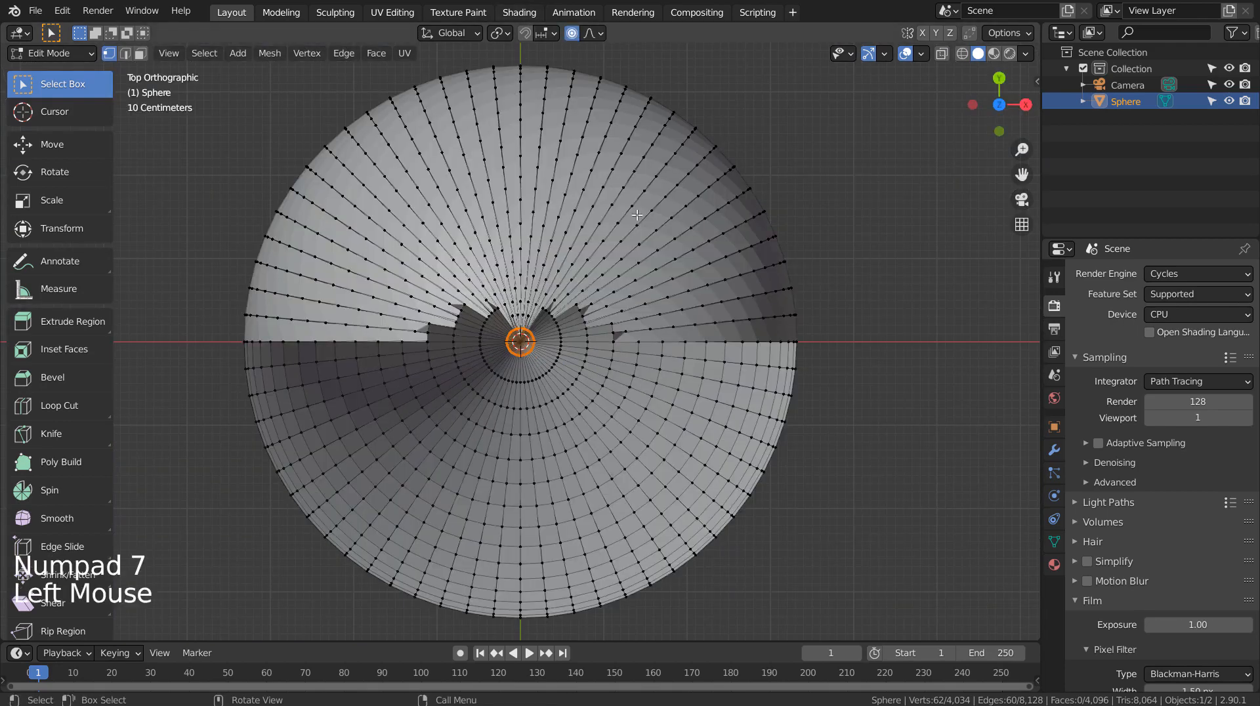
{"action": "key", "text": "r"}
{"action": "scroll", "coordinate": [663, 314], "scroll_direction": "down", "scroll_amount": 17}
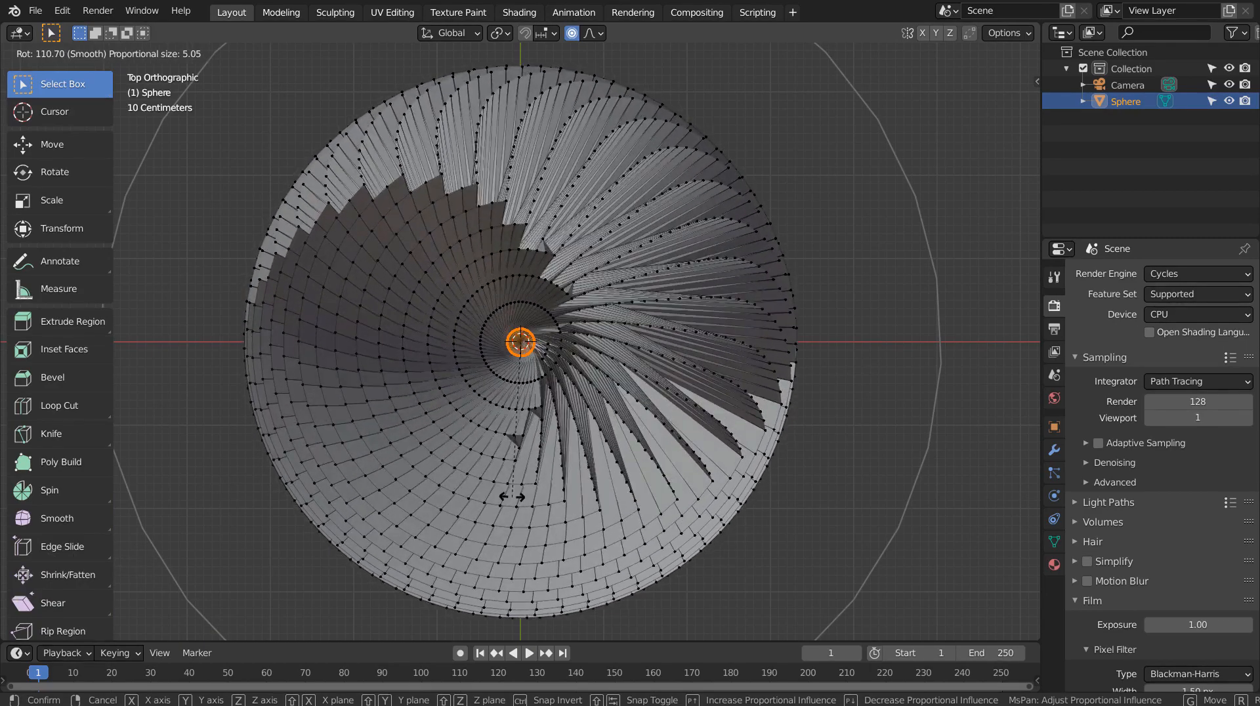
{"action": "left_click", "coordinate": [441, 504]}
- Return to Object Mode, deselect the twisted sphere and save the file
{"action": "key", "text": "Tab"}
{"action": "middle_click_drag", "start_coordinate": [577, 518], "coordinate": [489, 531]}
{"action": "scroll", "coordinate": [512, 499], "scroll_direction": "down", "scroll_amount": 4}
{"action": "left_click", "coordinate": [804, 391]}
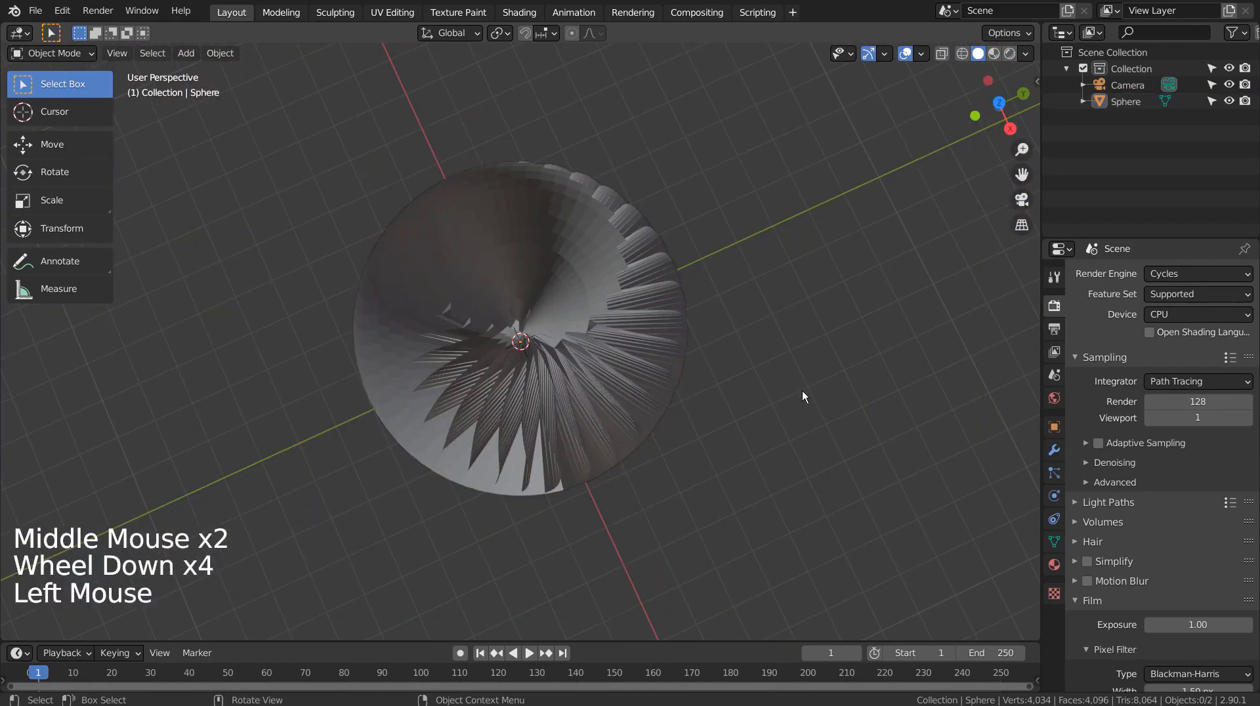
{"action": "key", "text": "ctrl+s"}
- Add a Solidify modifier and a Wireframe modifier to the sphere
{"action": "left_click", "coordinate": [1054, 450]}
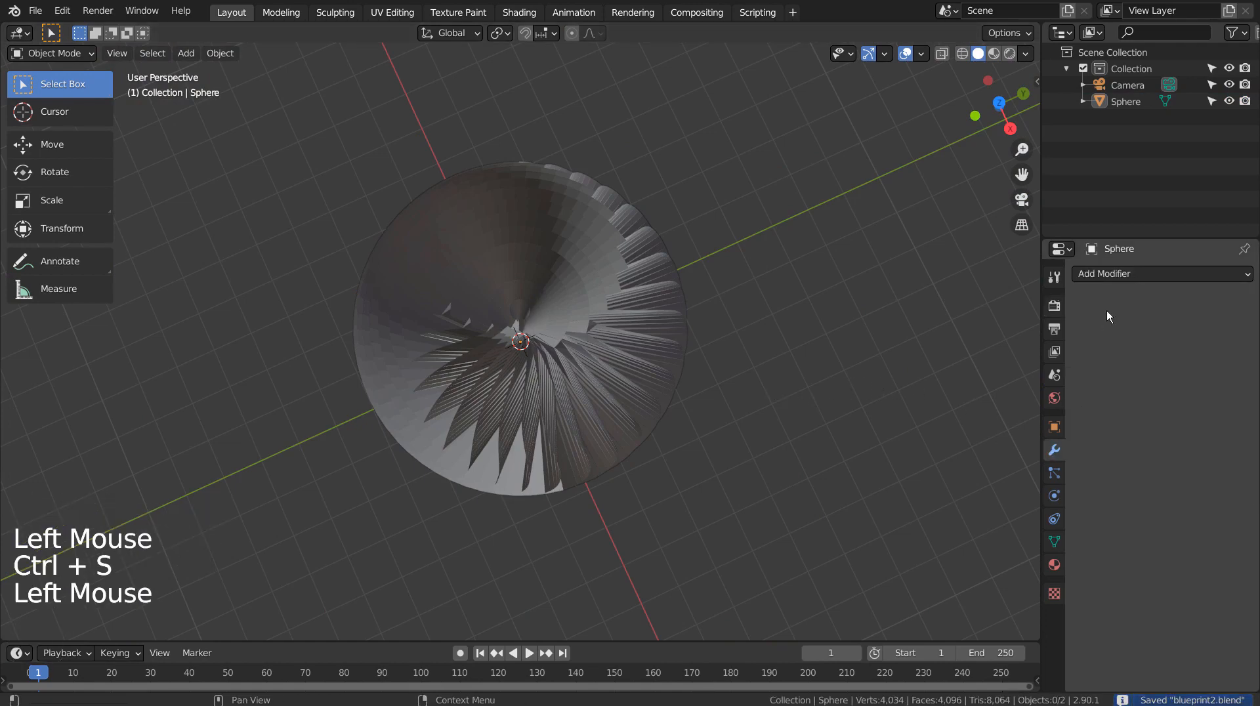
{"action": "left_click", "coordinate": [1120, 275]}
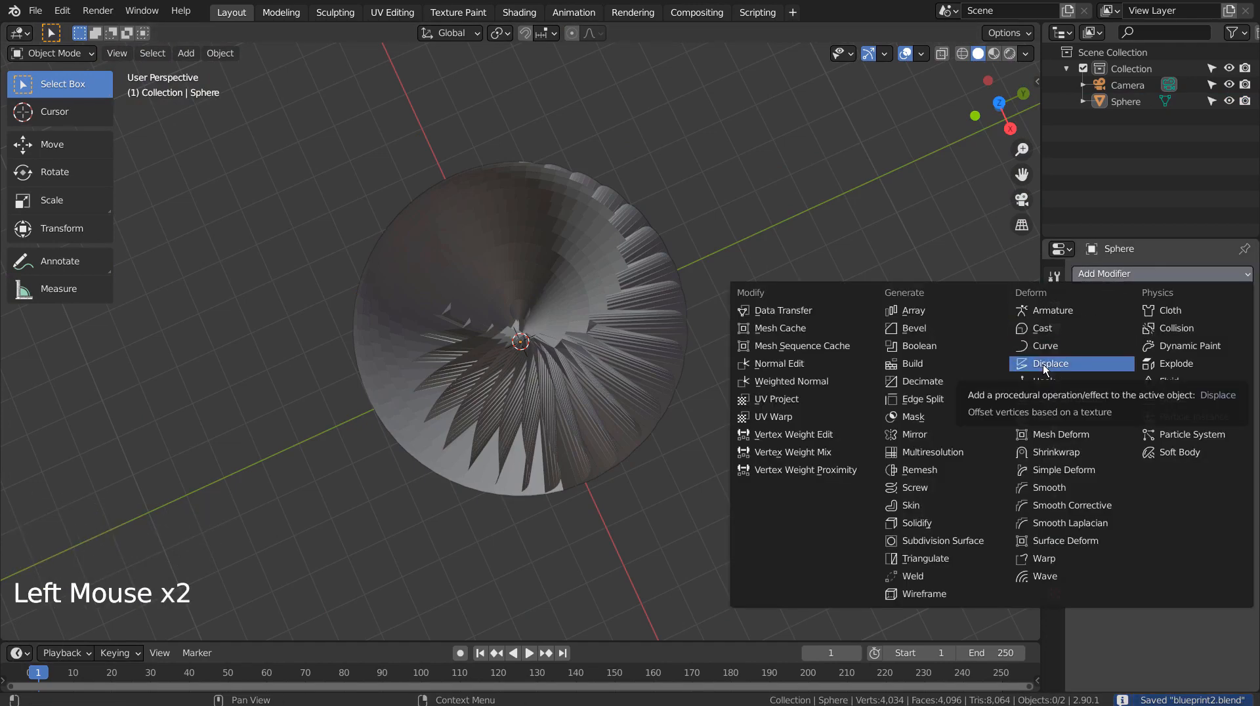
{"action": "left_click", "coordinate": [940, 523]}
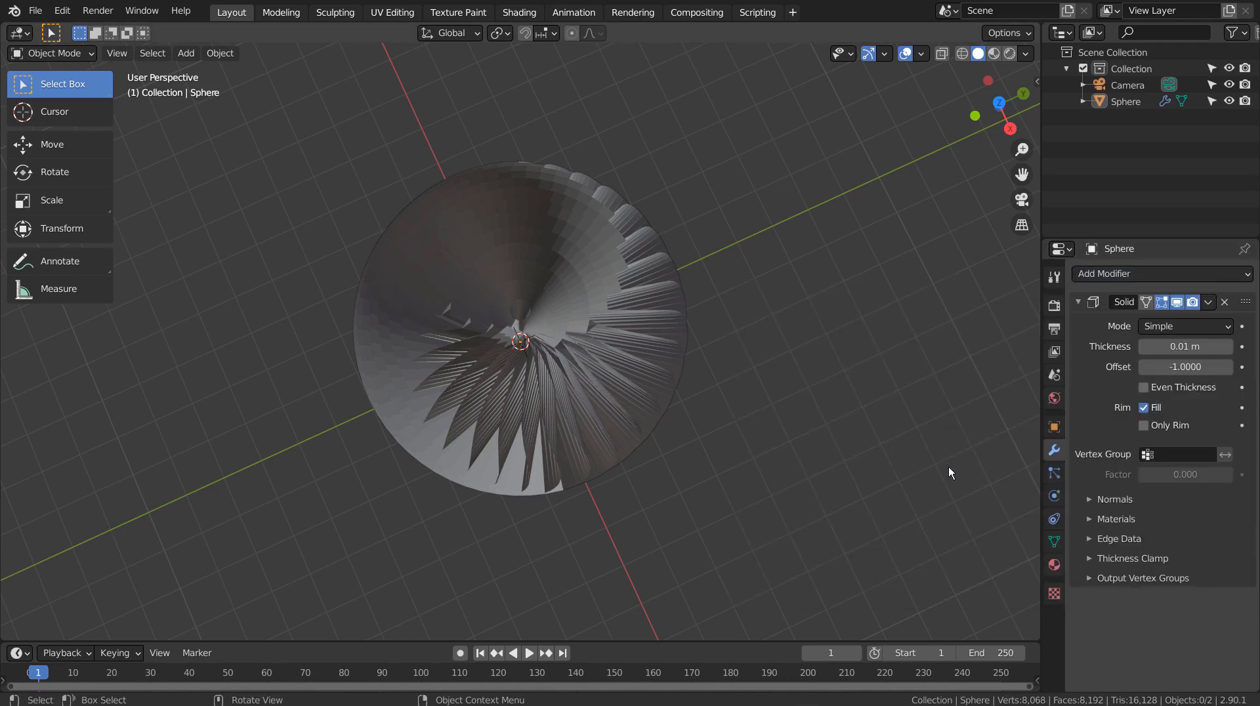
{"action": "left_click", "coordinate": [1130, 273]}
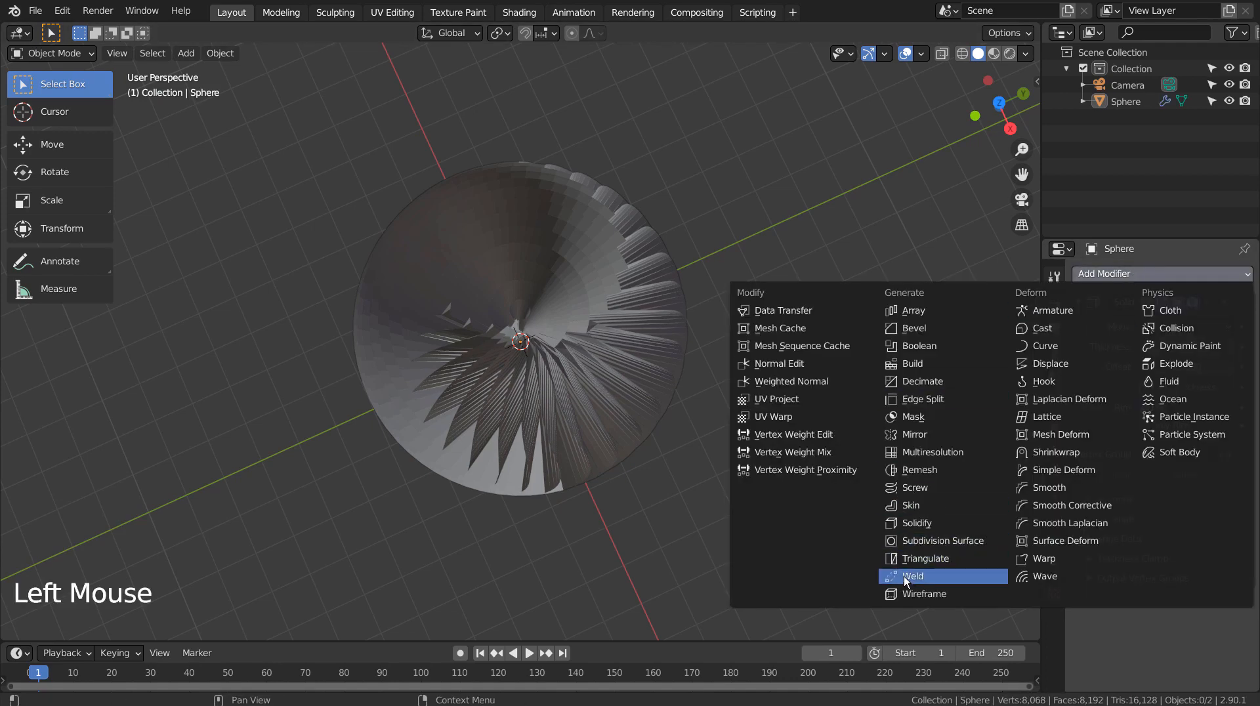
{"action": "left_click", "coordinate": [917, 593]}
- Select the sphere and set its Solidify modifier thickness to 10 m
{"action": "middle_click_drag", "start_coordinate": [856, 482], "coordinate": [822, 388]}
{"action": "scroll", "coordinate": [664, 296], "scroll_direction": "up", "scroll_amount": 5}
{"action": "scroll", "coordinate": [799, 486], "scroll_direction": "down", "scroll_amount": 3}
{"action": "left_click", "coordinate": [724, 358]}
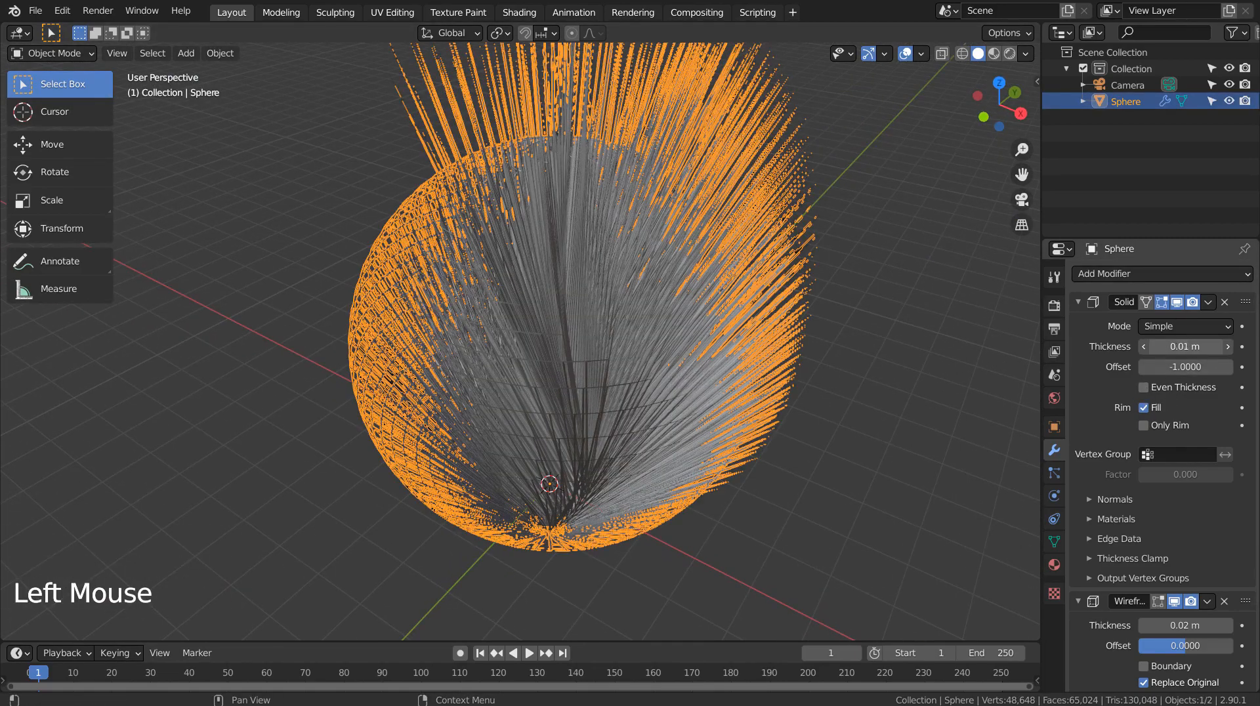
{"action": "left_click_drag", "start_coordinate": [1185, 347], "coordinate": [918, 281]}
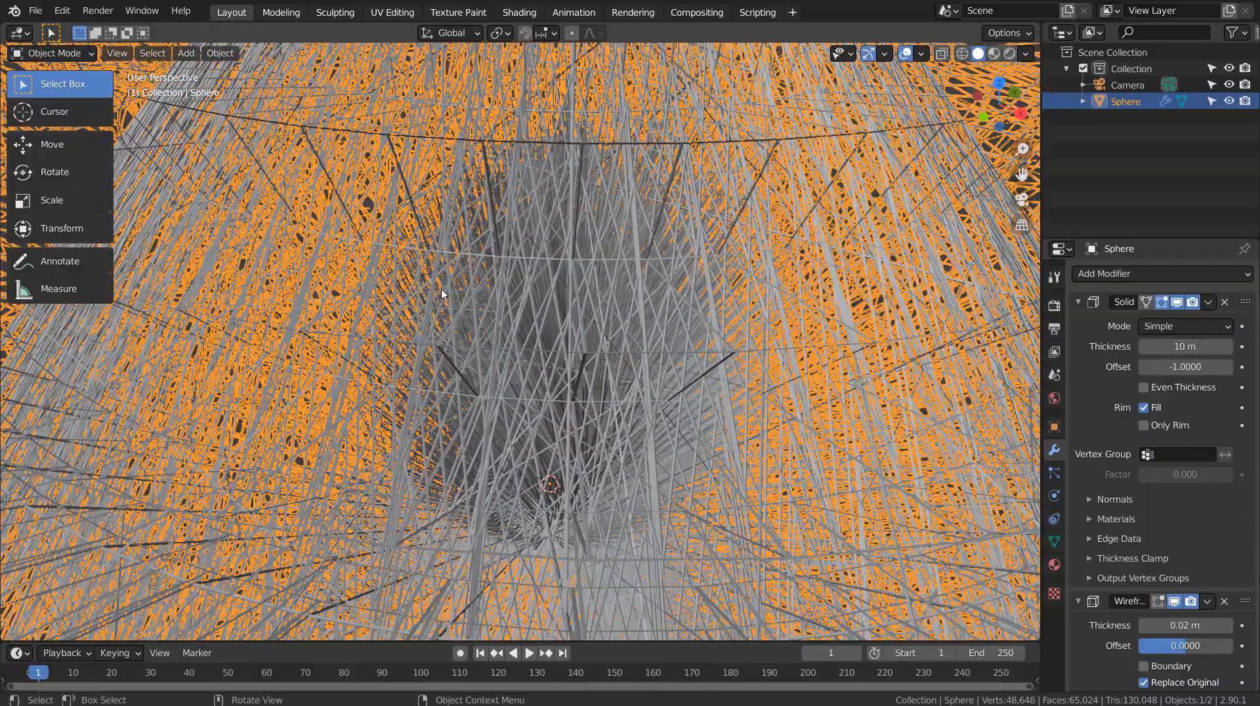
- Examine the thickened wireframe strands from outside and from close up inside the structure
{"action": "scroll", "coordinate": [441, 295], "scroll_direction": "down", "scroll_amount": 5}
{"action": "left_click", "coordinate": [887, 444]}
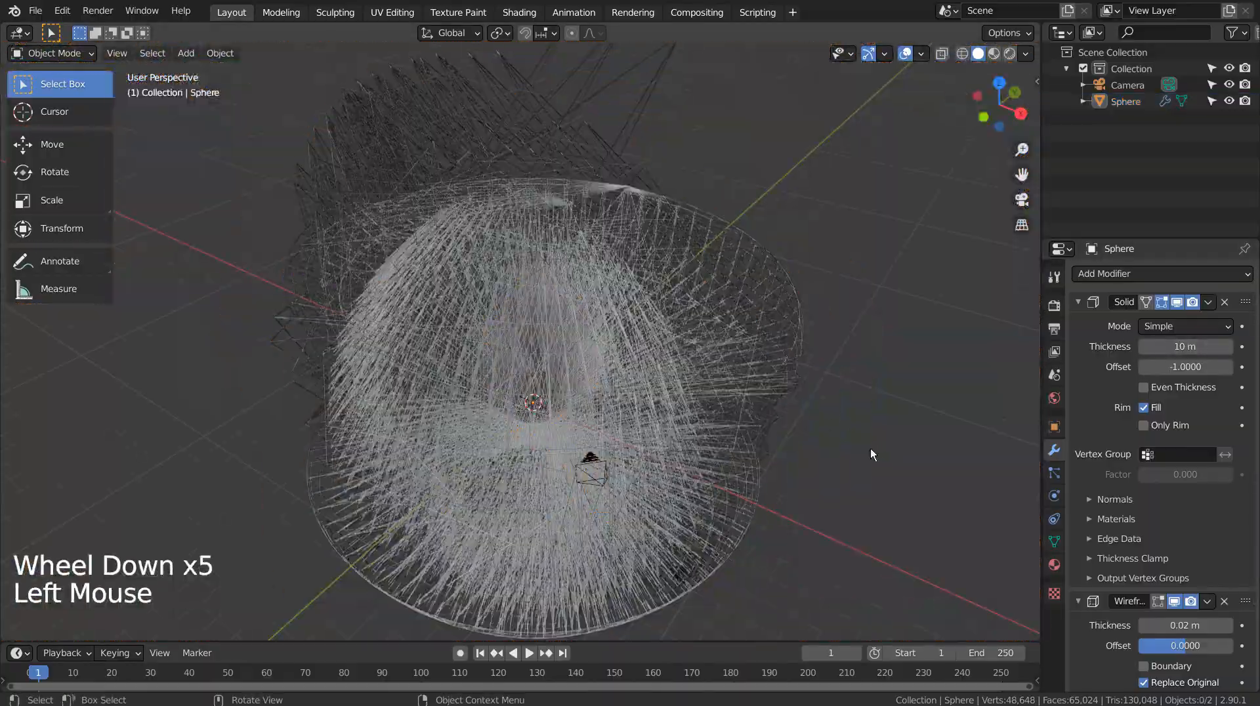
{"action": "scroll", "coordinate": [871, 448], "scroll_direction": "up", "scroll_amount": 3}
{"action": "scroll", "coordinate": [843, 444], "scroll_direction": "up", "scroll_amount": 2}
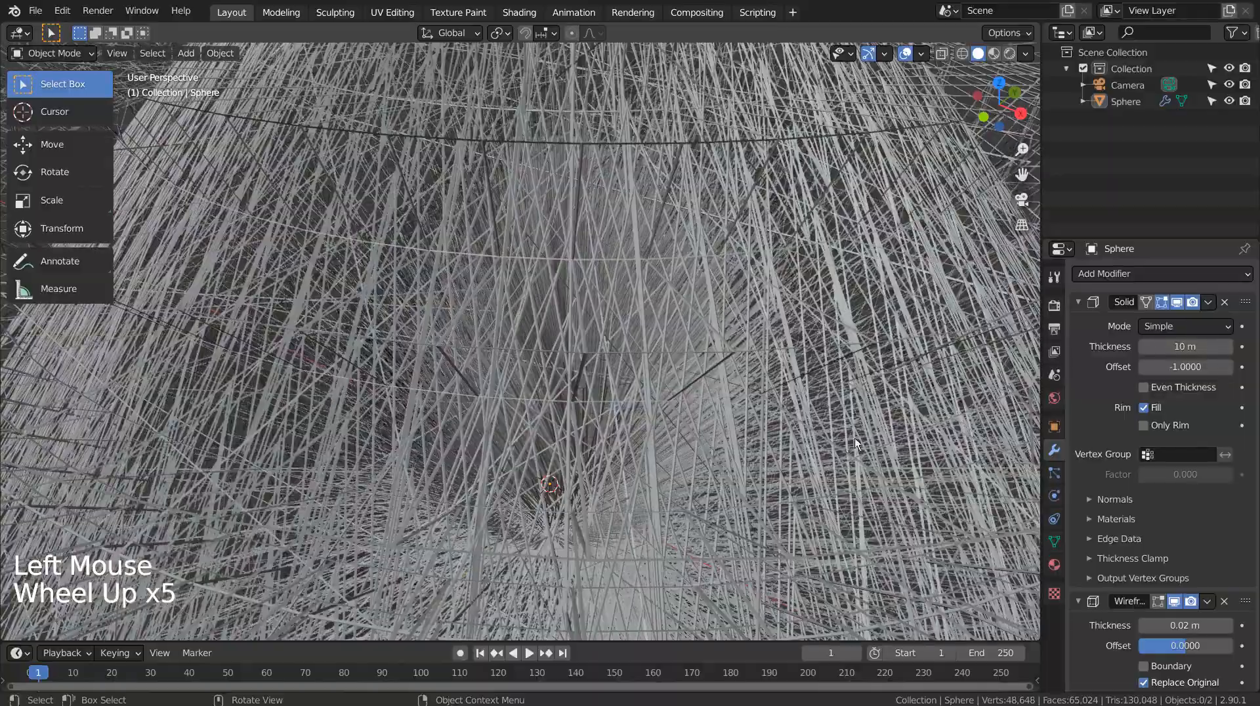
{"action": "middle_click_drag", "start_coordinate": [853, 430], "coordinate": [789, 451]}
{"action": "scroll", "coordinate": [865, 384], "scroll_direction": "up", "scroll_amount": 2}
{"action": "scroll", "coordinate": [806, 476], "scroll_direction": "down", "scroll_amount": 2}
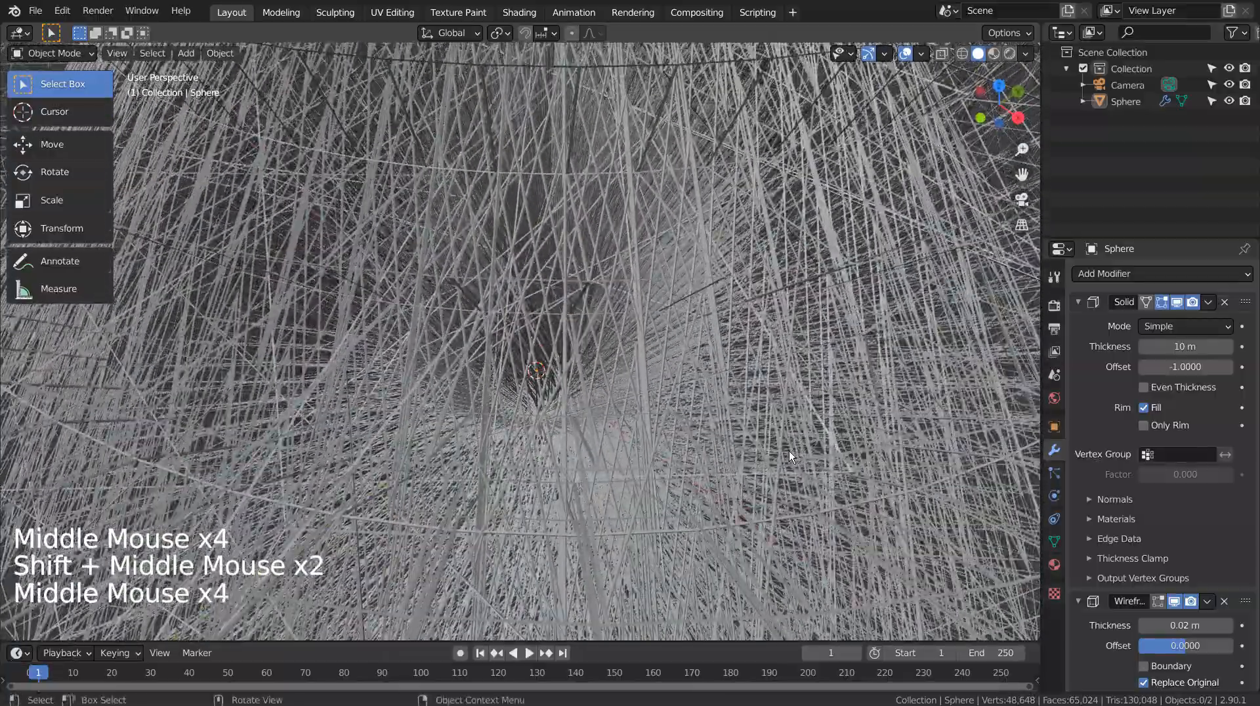
{"action": "scroll", "coordinate": [789, 451], "scroll_direction": "up", "scroll_amount": 1}
{"action": "scroll", "coordinate": [789, 451], "scroll_direction": "up", "scroll_amount": 1}
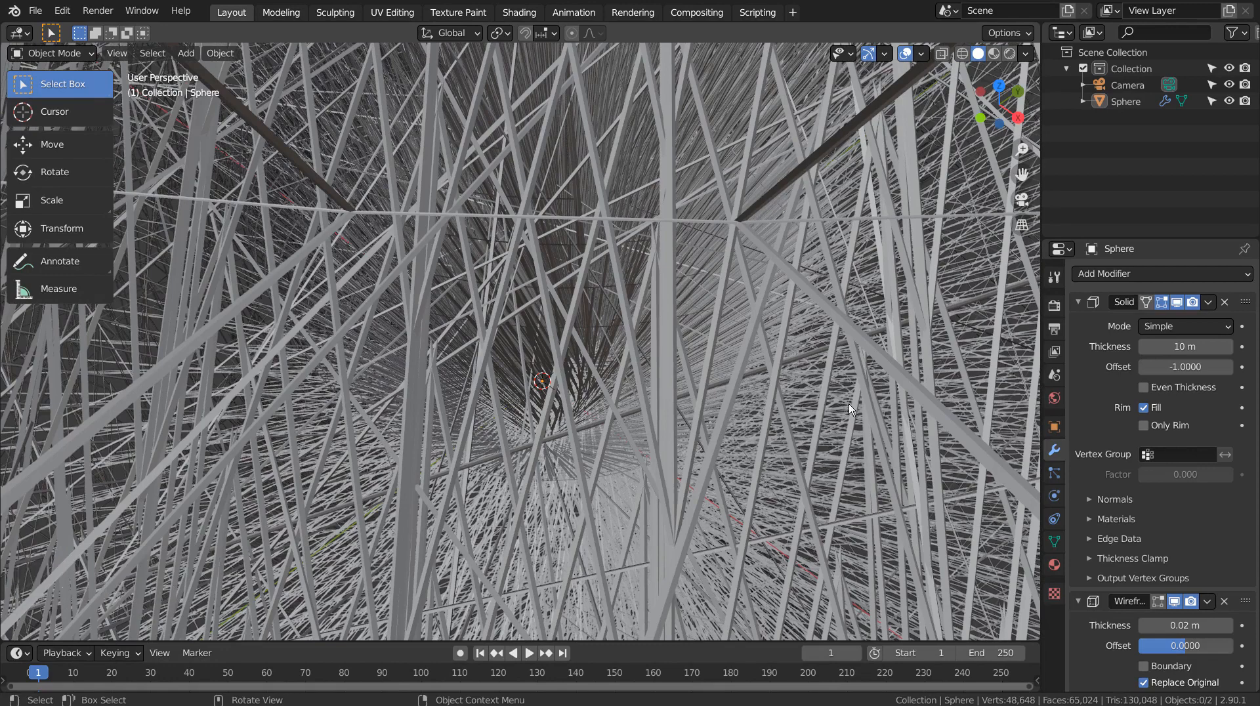
- Save the file and create a new material for the selected sphere in the Shading workspace
{"action": "left_click", "coordinate": [912, 286]}
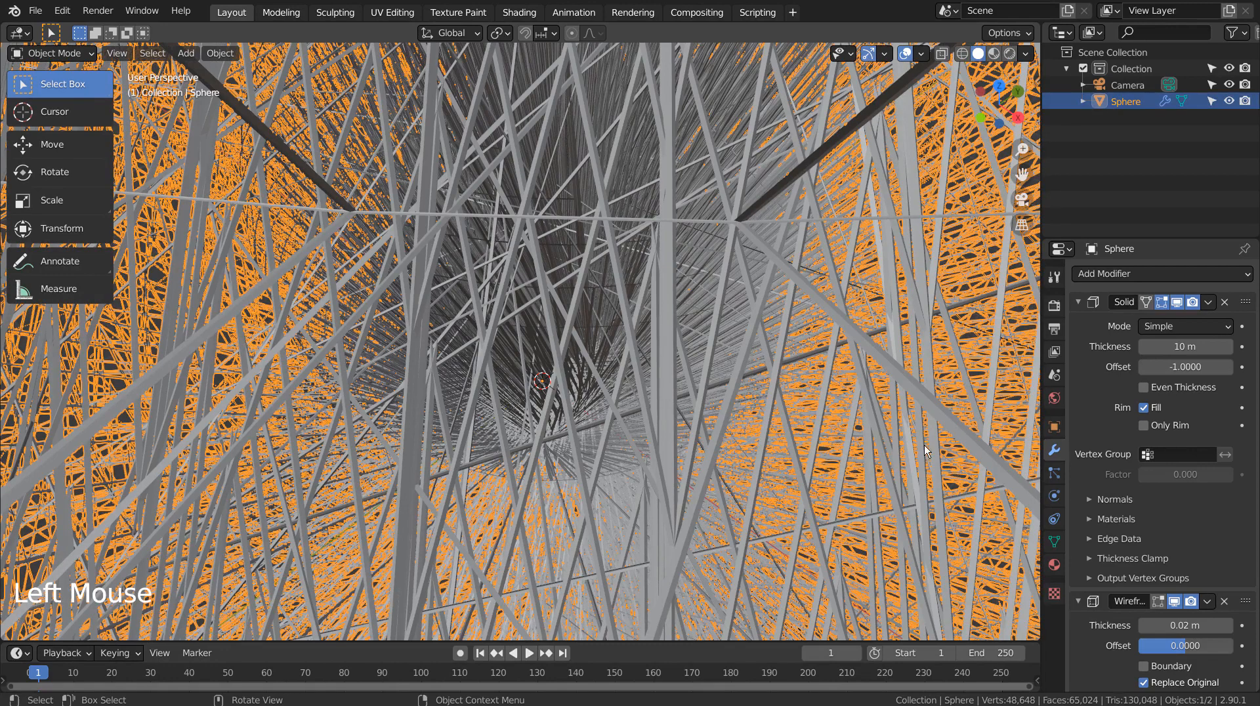
{"action": "key", "text": "ctrl+s"}
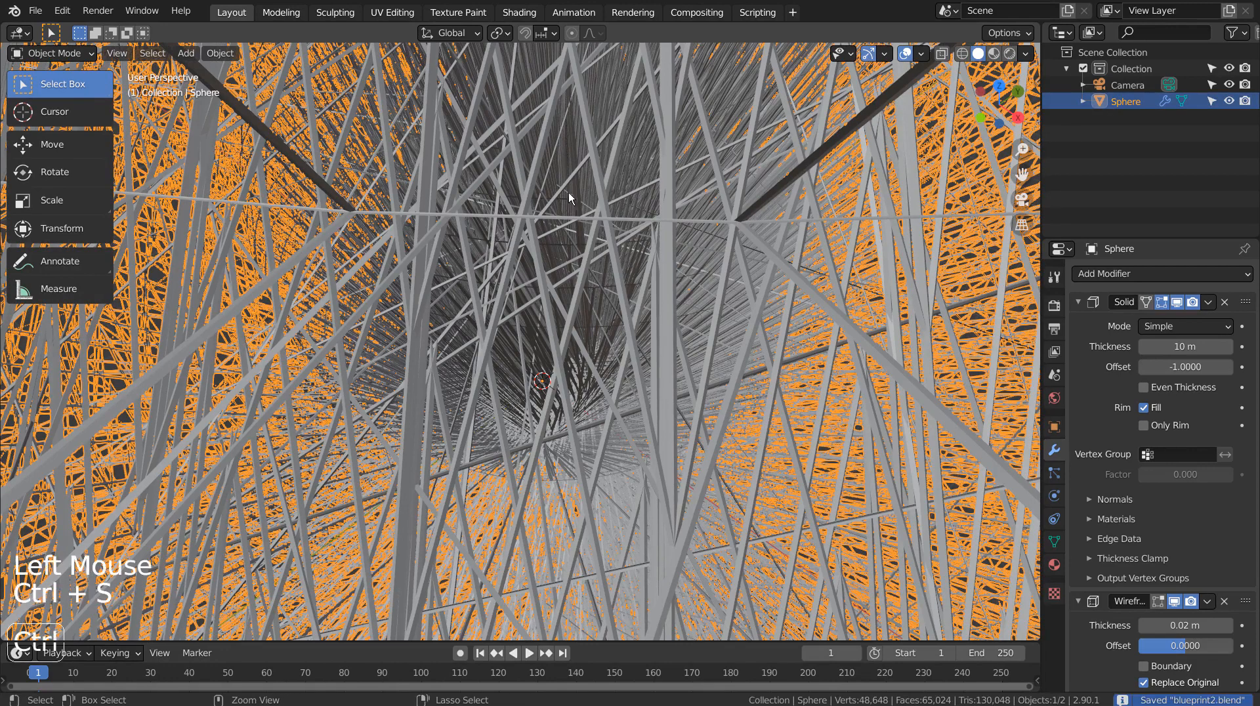
{"action": "left_click", "coordinate": [519, 12]}
{"action": "double_click", "coordinate": [647, 415]}
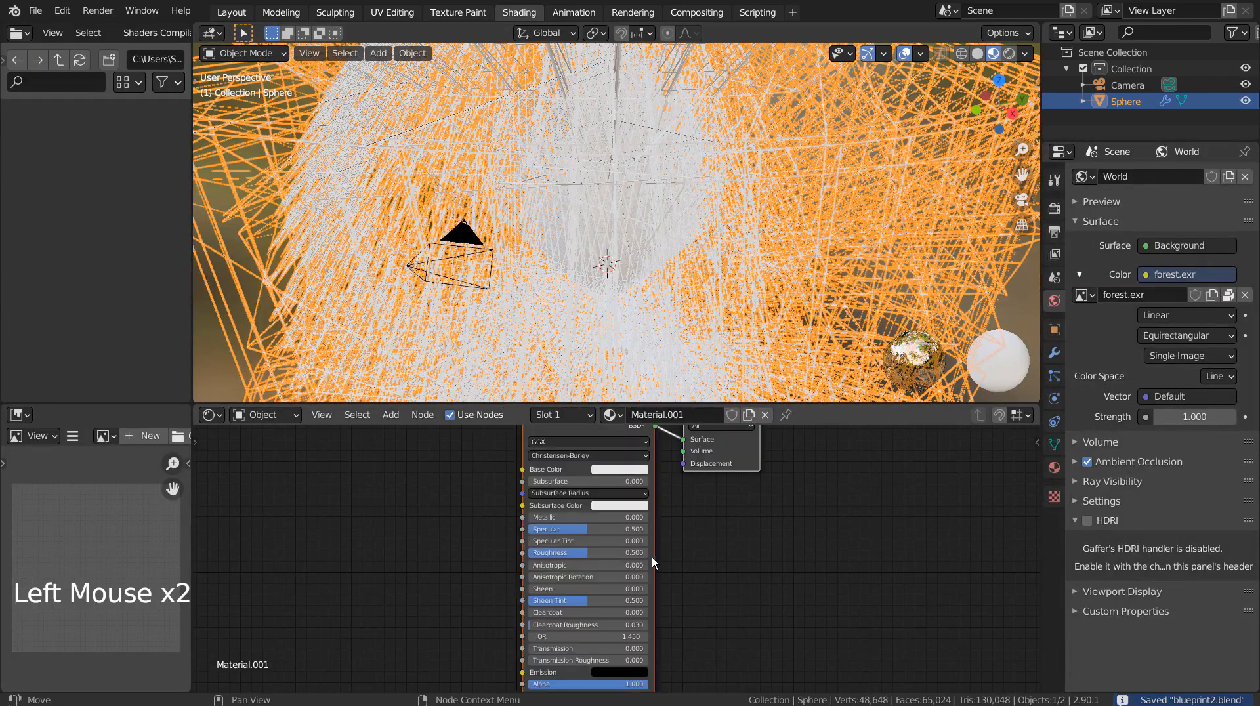
- Add a ColorRamp node beside the Principled BSDF, on its input side
{"action": "left_click", "coordinate": [298, 485]}
{"action": "key", "text": "shift+a"}
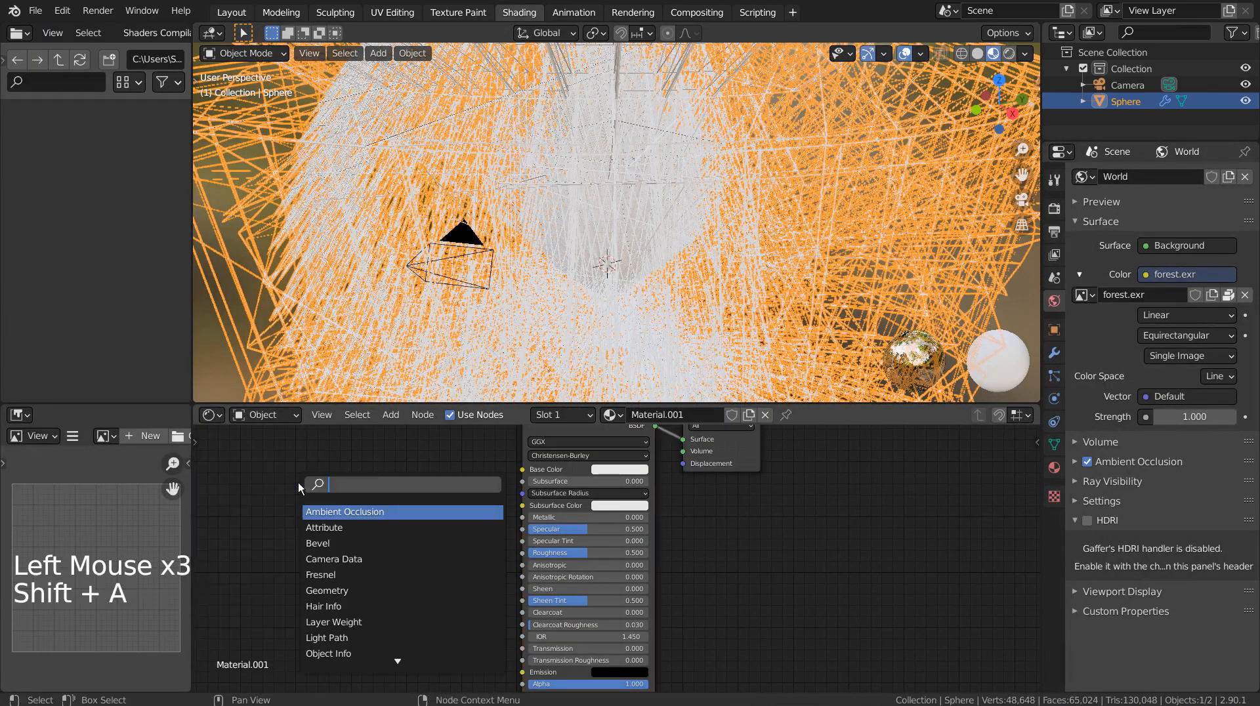
{"action": "type", "text": "ramp"}
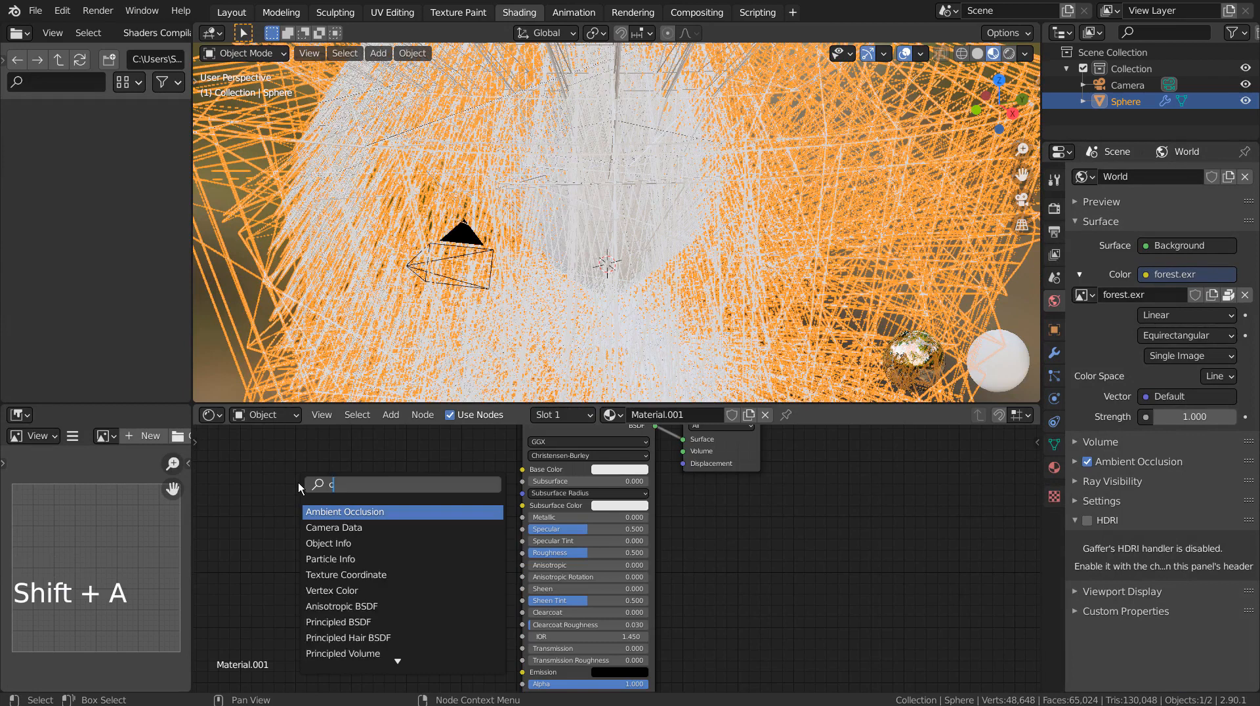
{"action": "key", "text": "Return"}
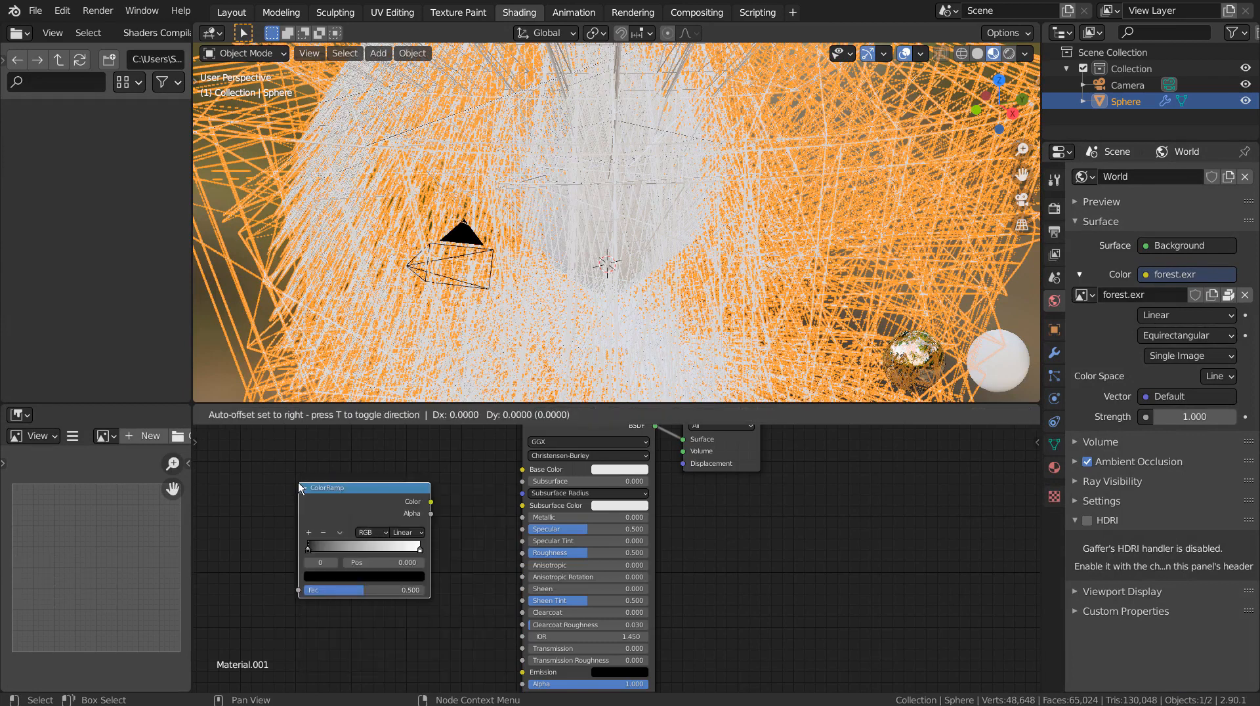
{"action": "left_click", "coordinate": [346, 466]}
- Add a Gradient Texture node and connect its Color through the ColorRamp to the Principled BSDF's Base Color
{"action": "key", "text": "shift+a"}
{"action": "left_click", "coordinate": [252, 468]}
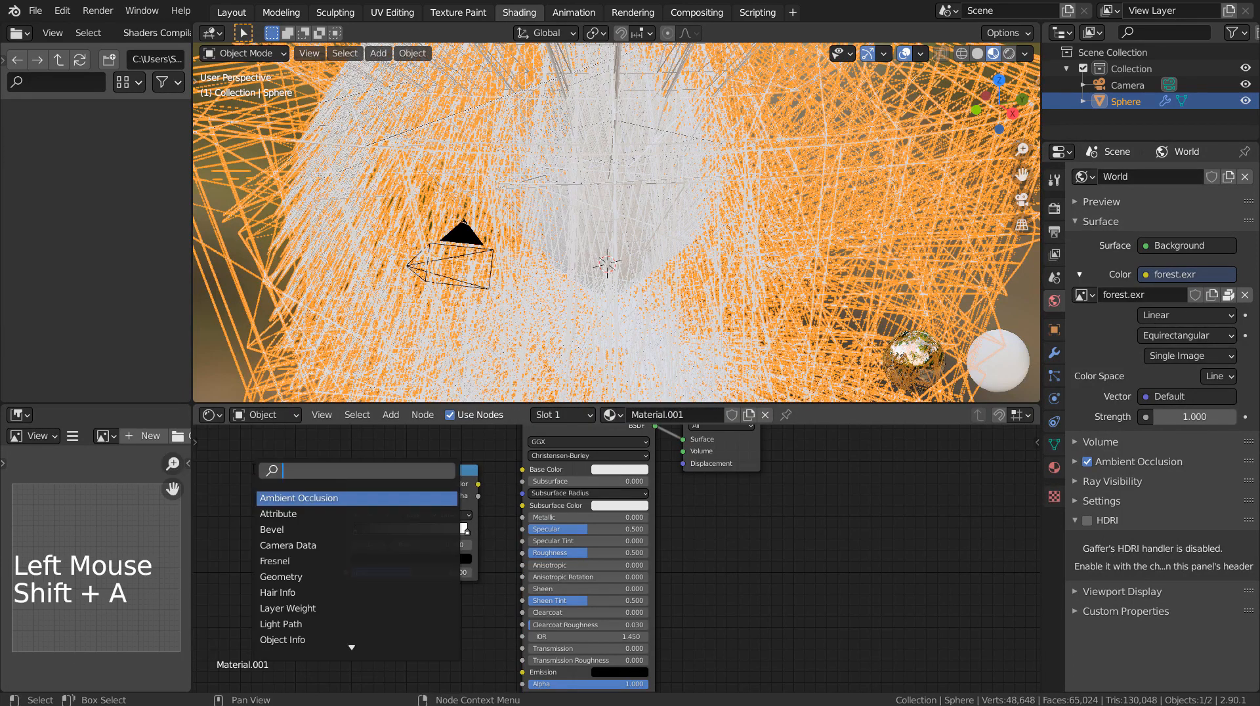
{"action": "type", "text": "grad"}
{"action": "key", "text": "Return"}
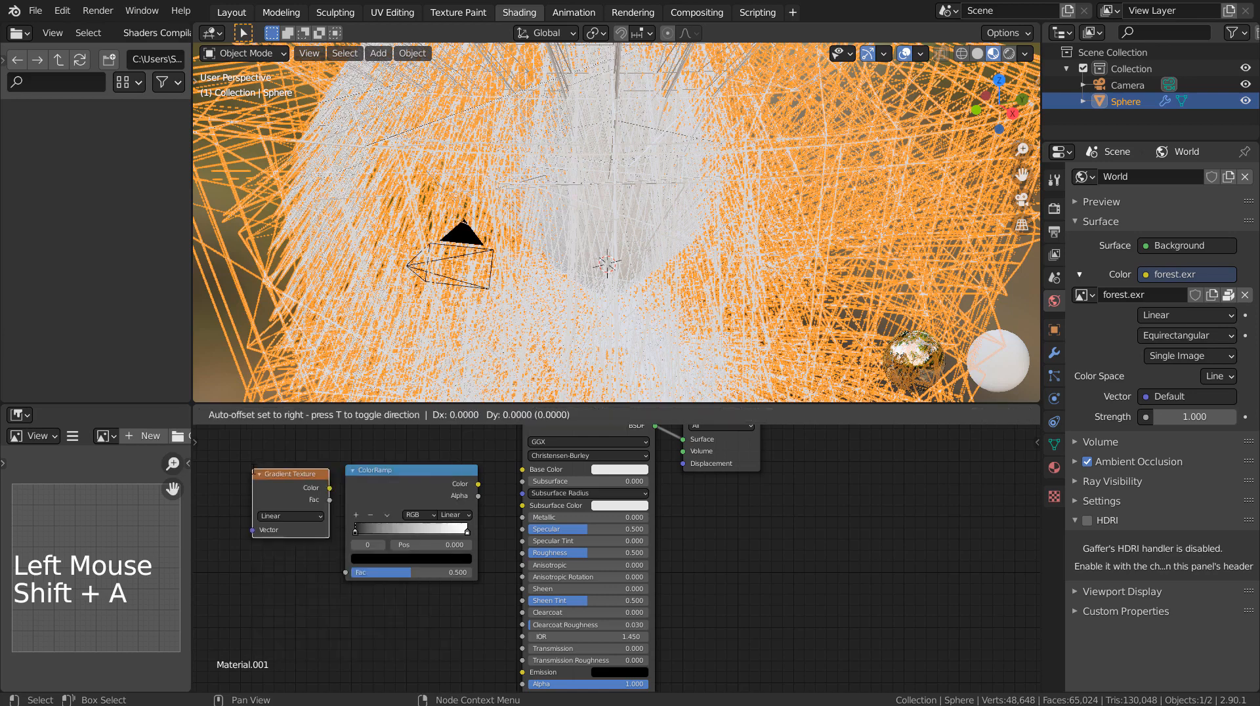
{"action": "left_click", "coordinate": [225, 491]}
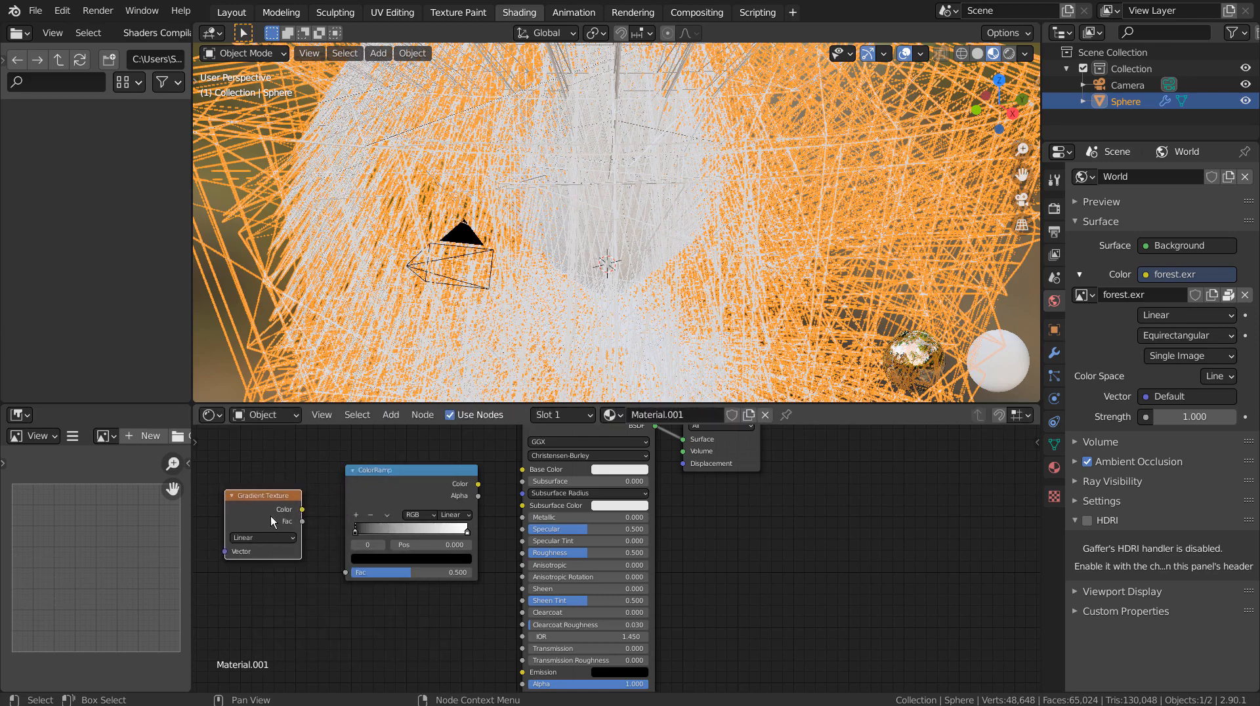
{"action": "left_click_drag", "start_coordinate": [306, 509], "coordinate": [345, 572]}
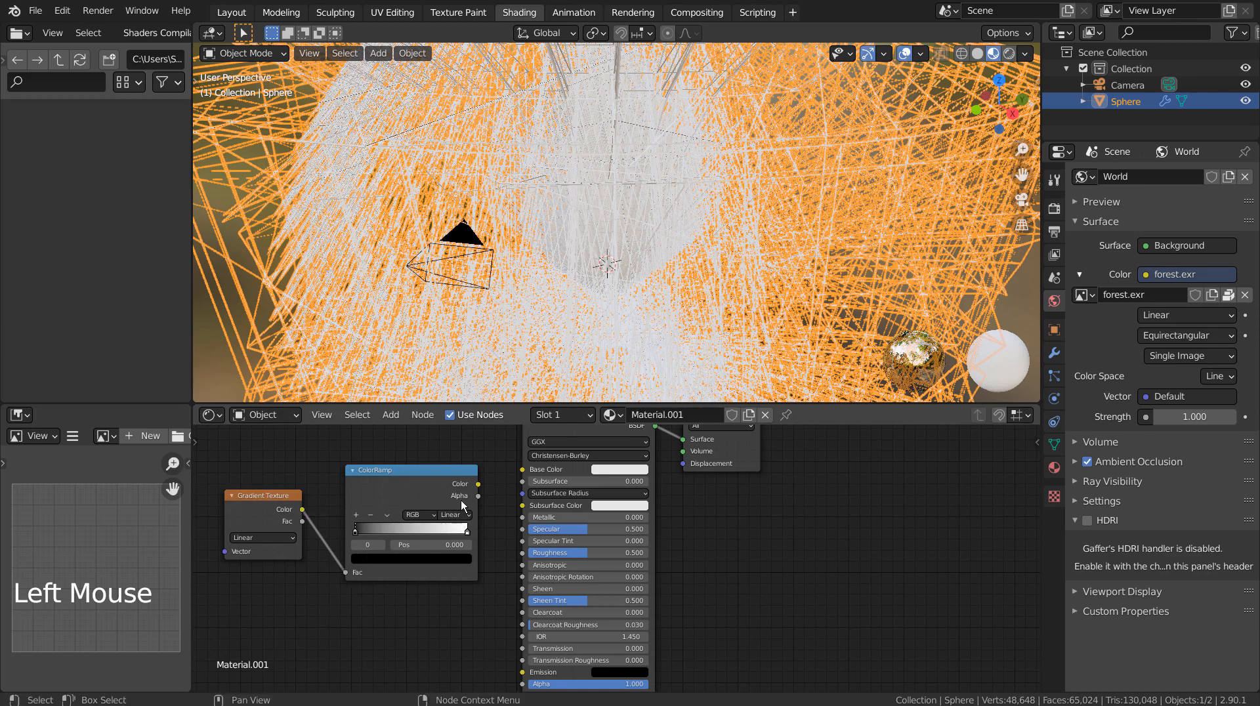
{"action": "left_click_drag", "start_coordinate": [478, 486], "coordinate": [522, 470]}
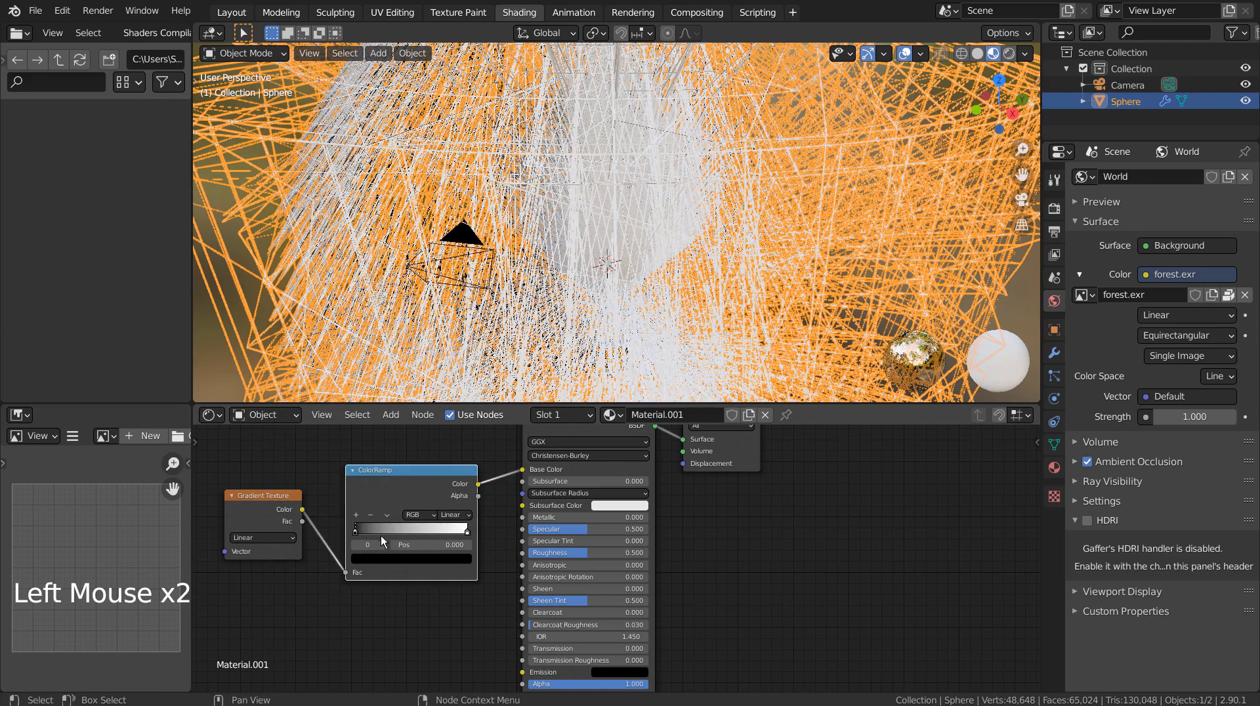
- Set the ColorRamp's first stop to pink (H 0.844, S 0.458, V 1) and its last stop to yellow (H 0.180, S 1, V 1)
{"action": "left_click", "coordinate": [378, 559]}
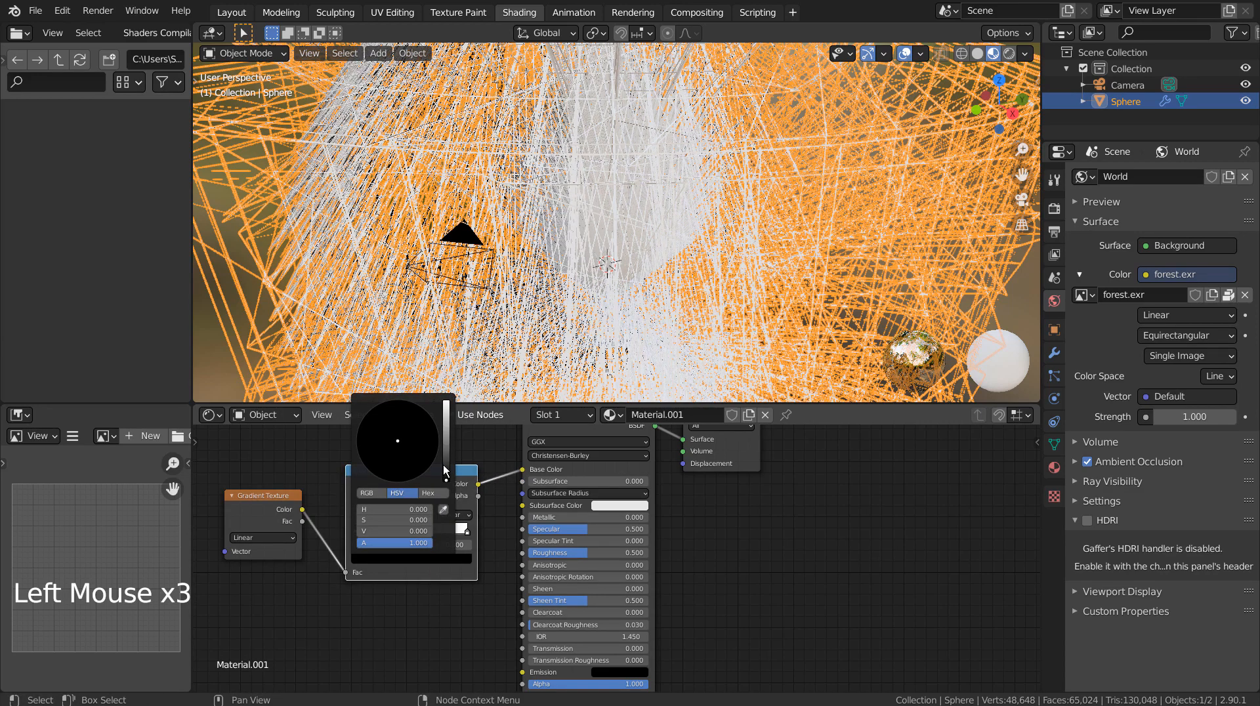
{"action": "left_click_drag", "start_coordinate": [443, 465], "coordinate": [446, 399]}
{"action": "left_click", "coordinate": [415, 456]}
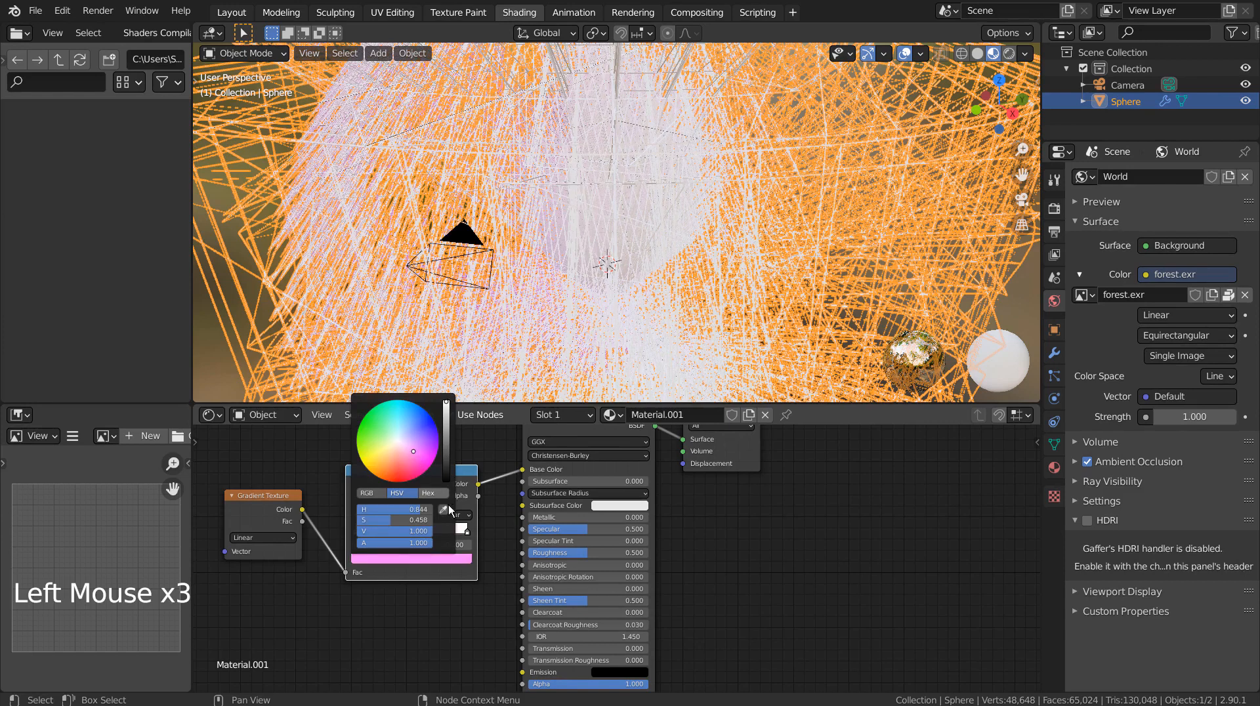
{"action": "left_click", "coordinate": [466, 532]}
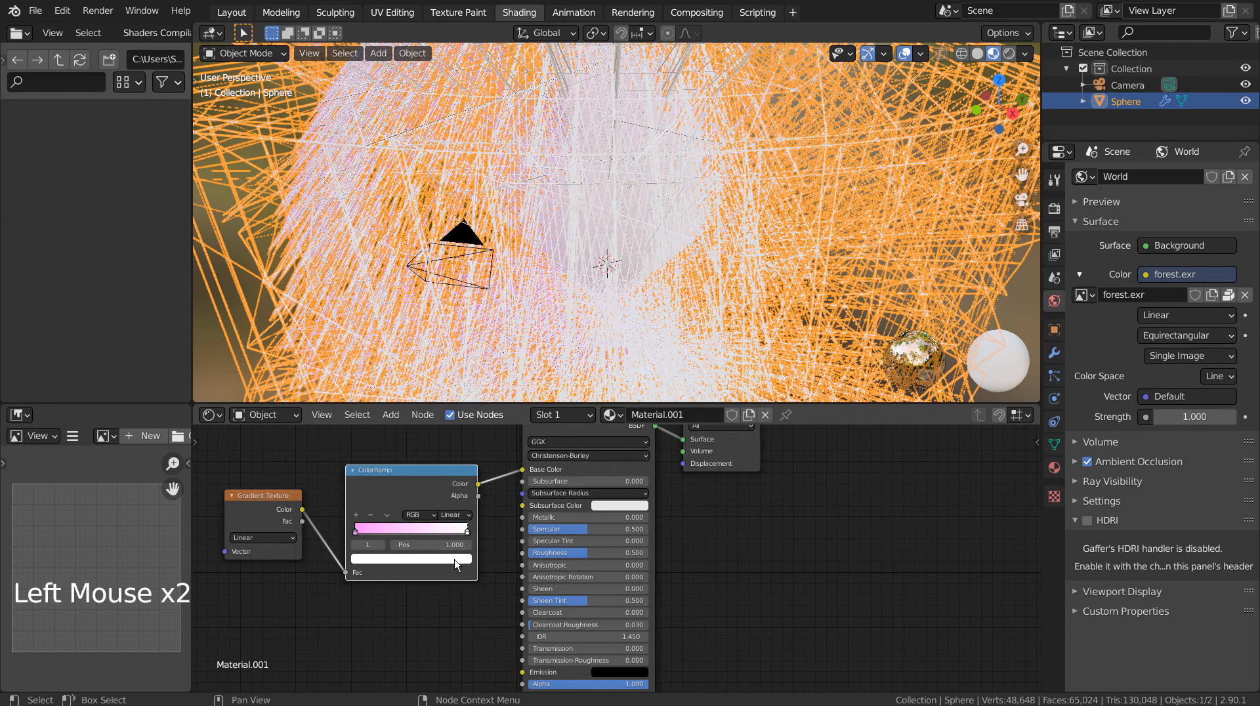
{"action": "left_click", "coordinate": [455, 559]}
{"action": "left_click_drag", "start_coordinate": [392, 464], "coordinate": [365, 462]}
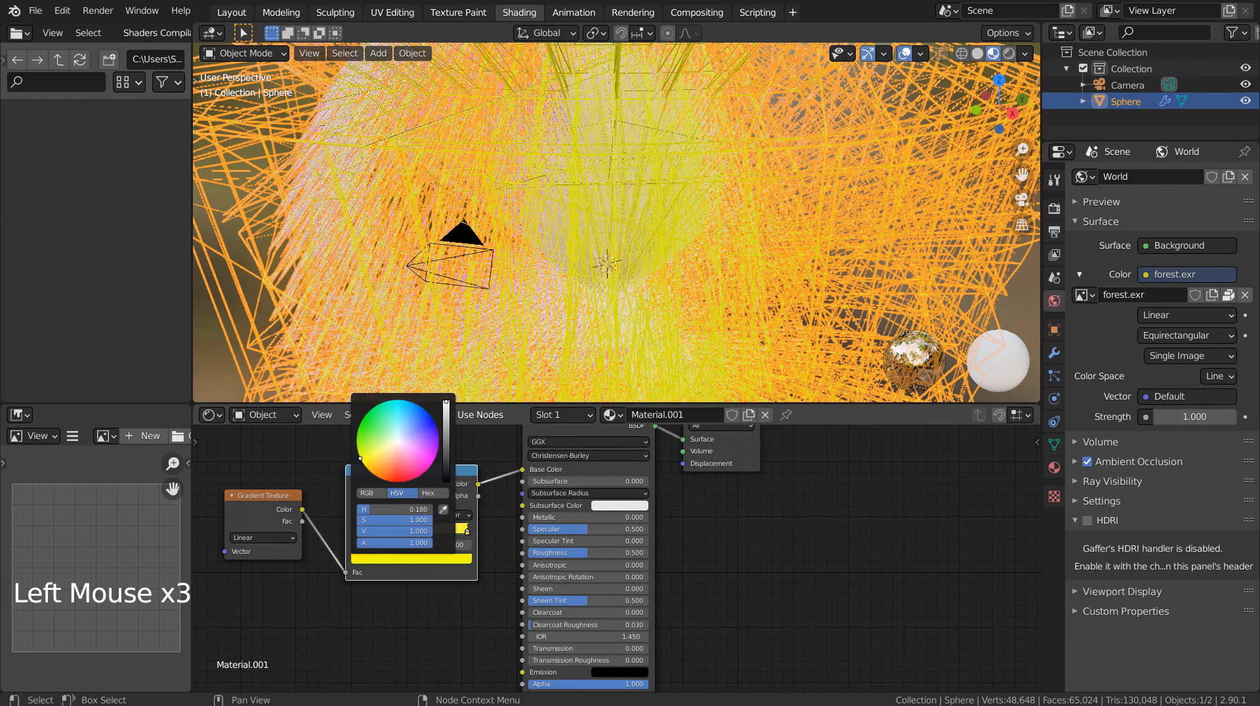
{"action": "left_click", "coordinate": [719, 504]}
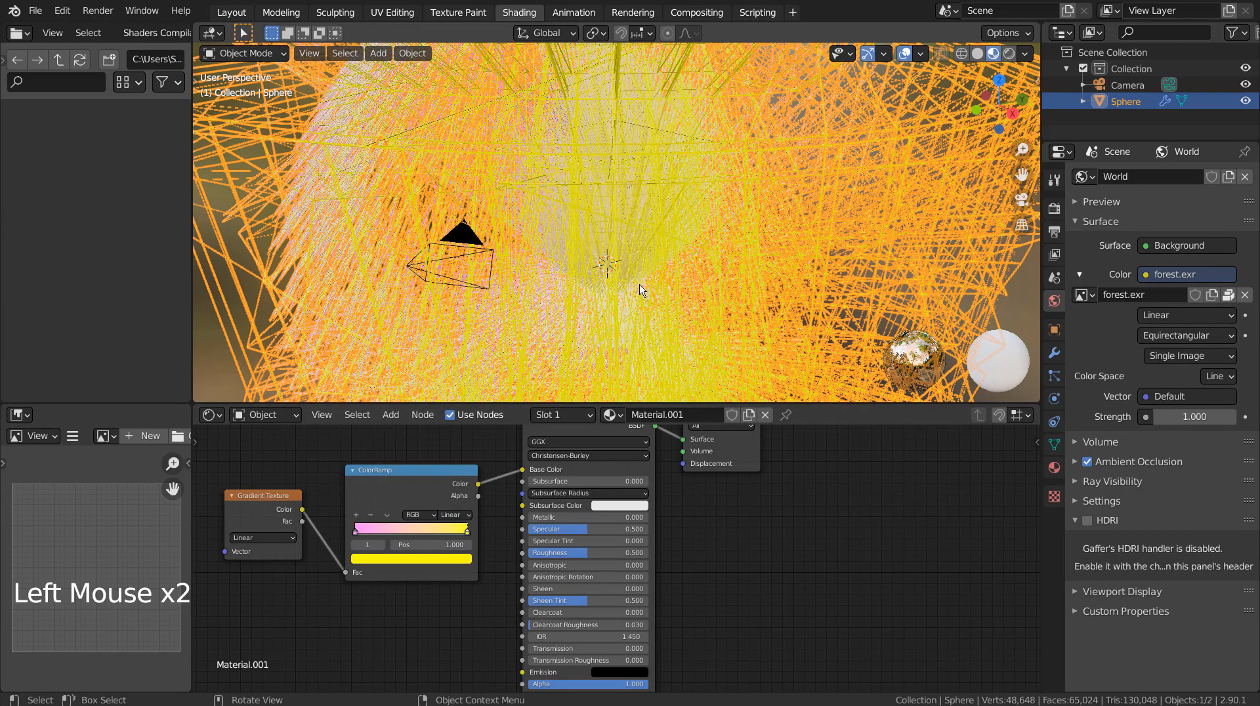
- Examine the coloured strands up close and preview the deselected structure in Material Preview and Rendered shading in the Layout workspace
{"action": "scroll", "coordinate": [658, 307], "scroll_direction": "up", "scroll_amount": 4}
{"action": "scroll", "coordinate": [658, 307], "scroll_direction": "up", "scroll_amount": 3}
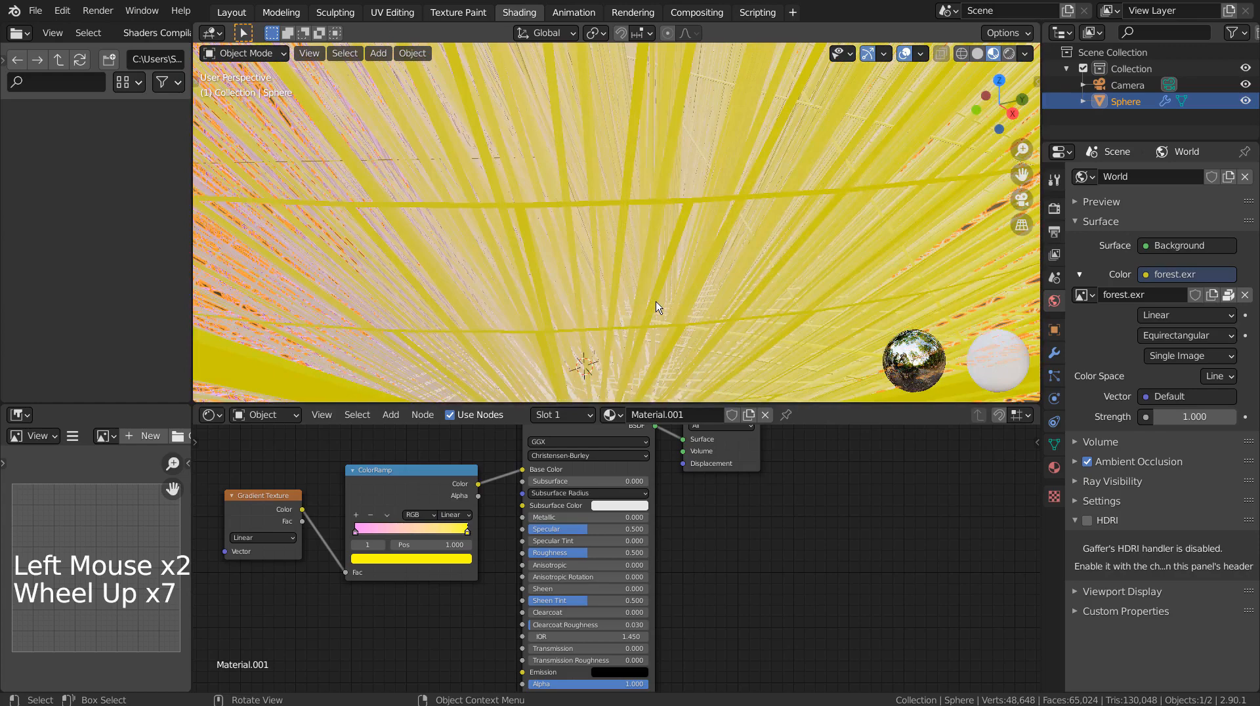
{"action": "scroll", "coordinate": [659, 307], "scroll_direction": "down", "scroll_amount": 7}
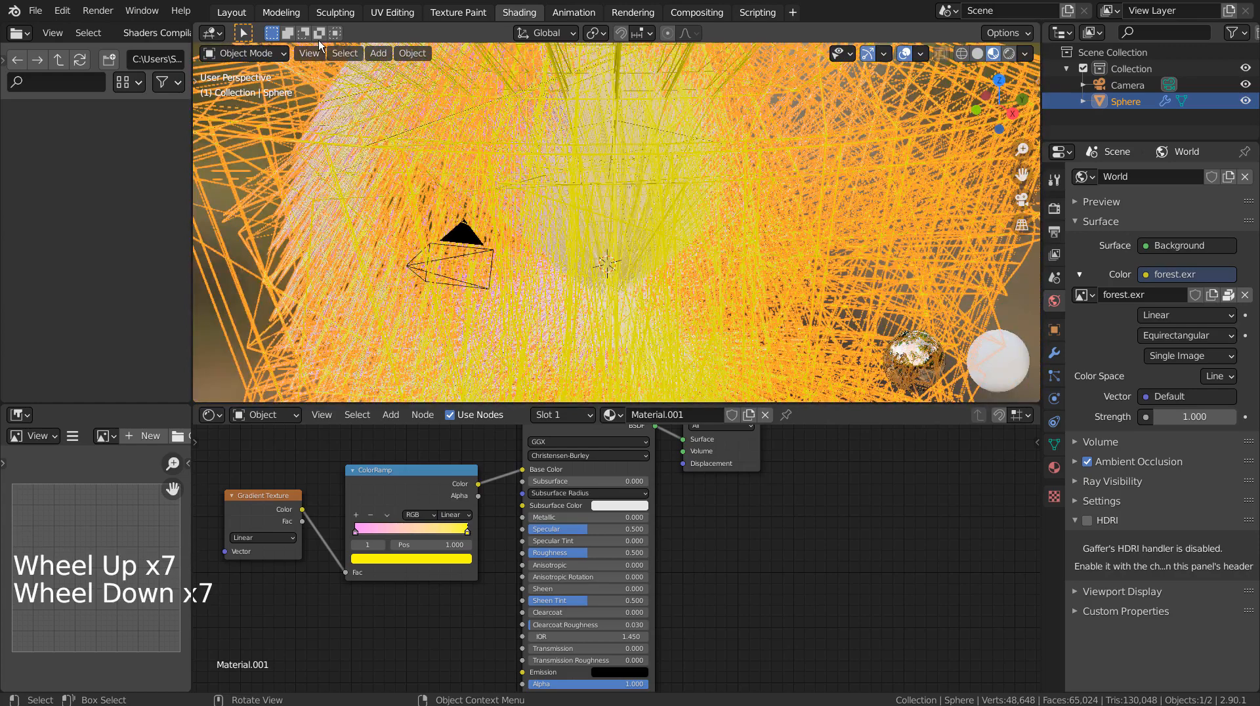
{"action": "left_click", "coordinate": [237, 12]}
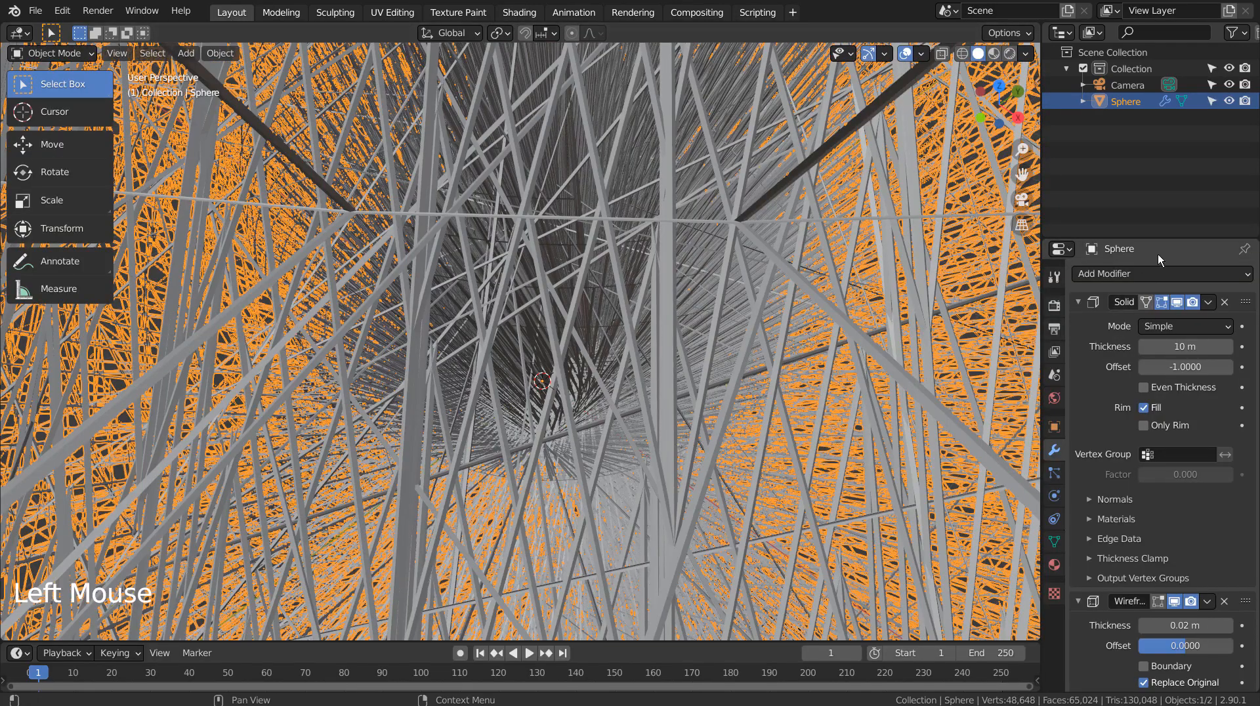
{"action": "left_click", "coordinate": [994, 54]}
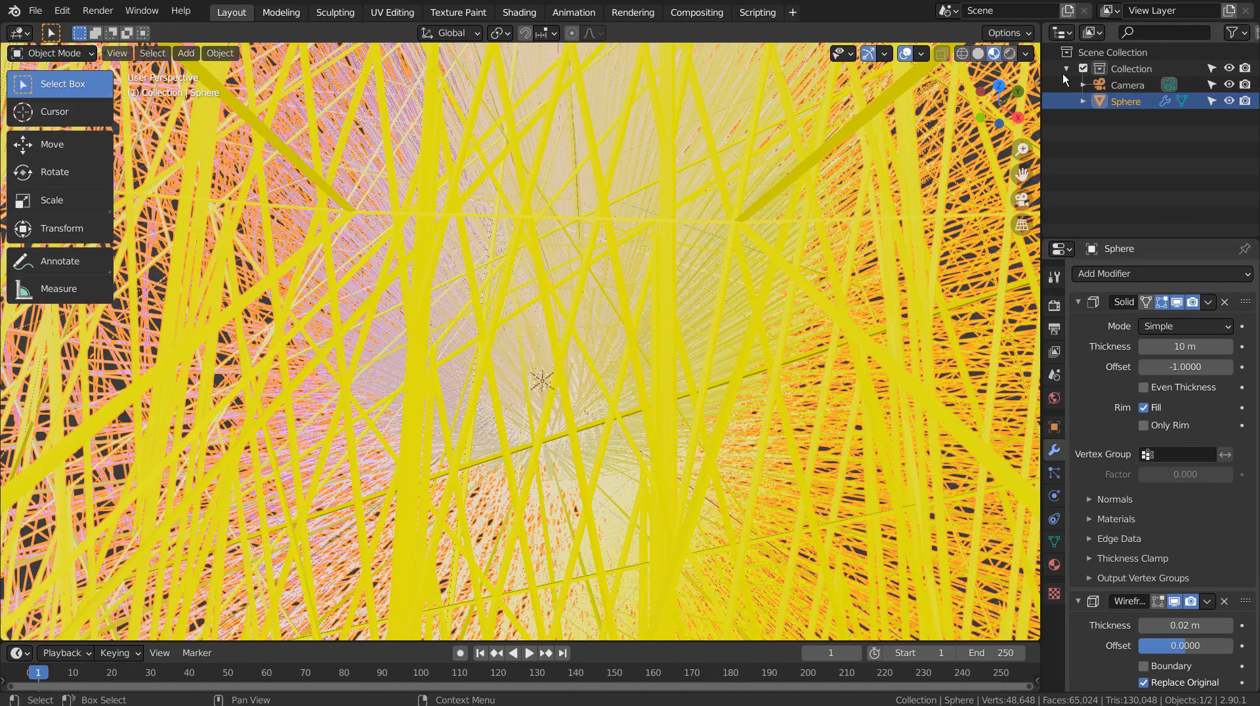
{"action": "left_click", "coordinate": [1009, 55]}
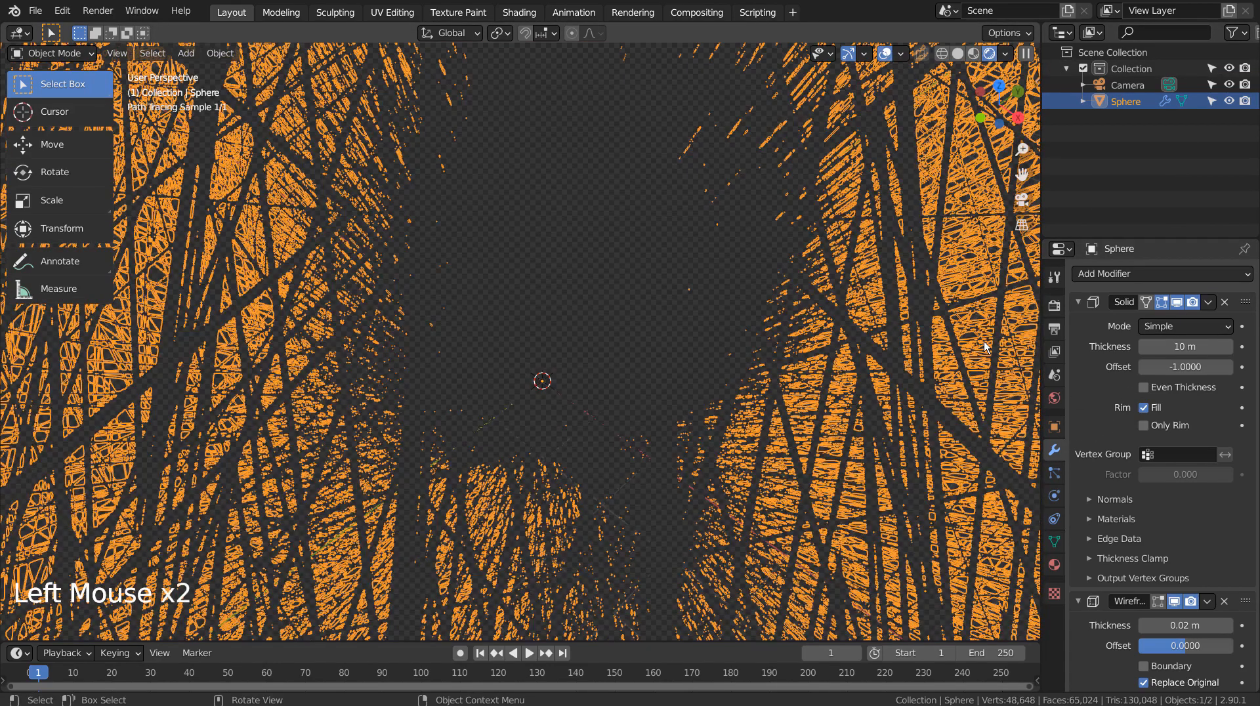
{"action": "key", "text": "alt+a"}
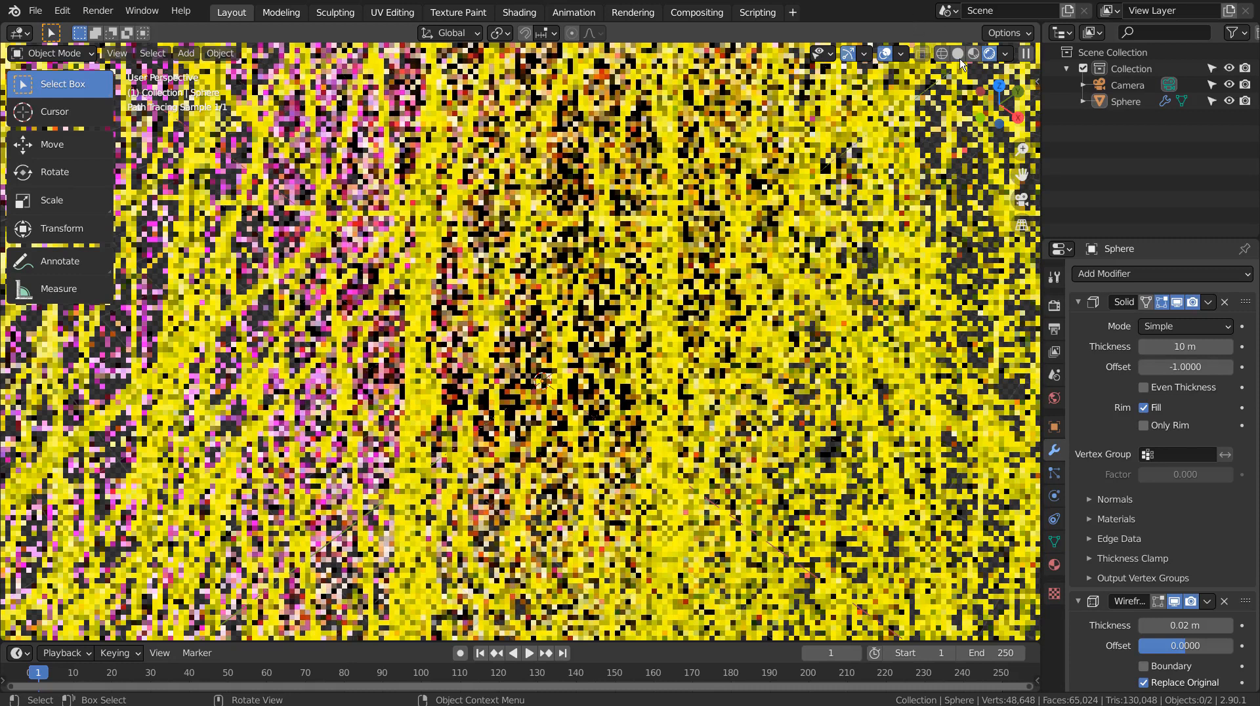
{"action": "scroll", "coordinate": [960, 61], "scroll_direction": "down", "scroll_amount": 1}
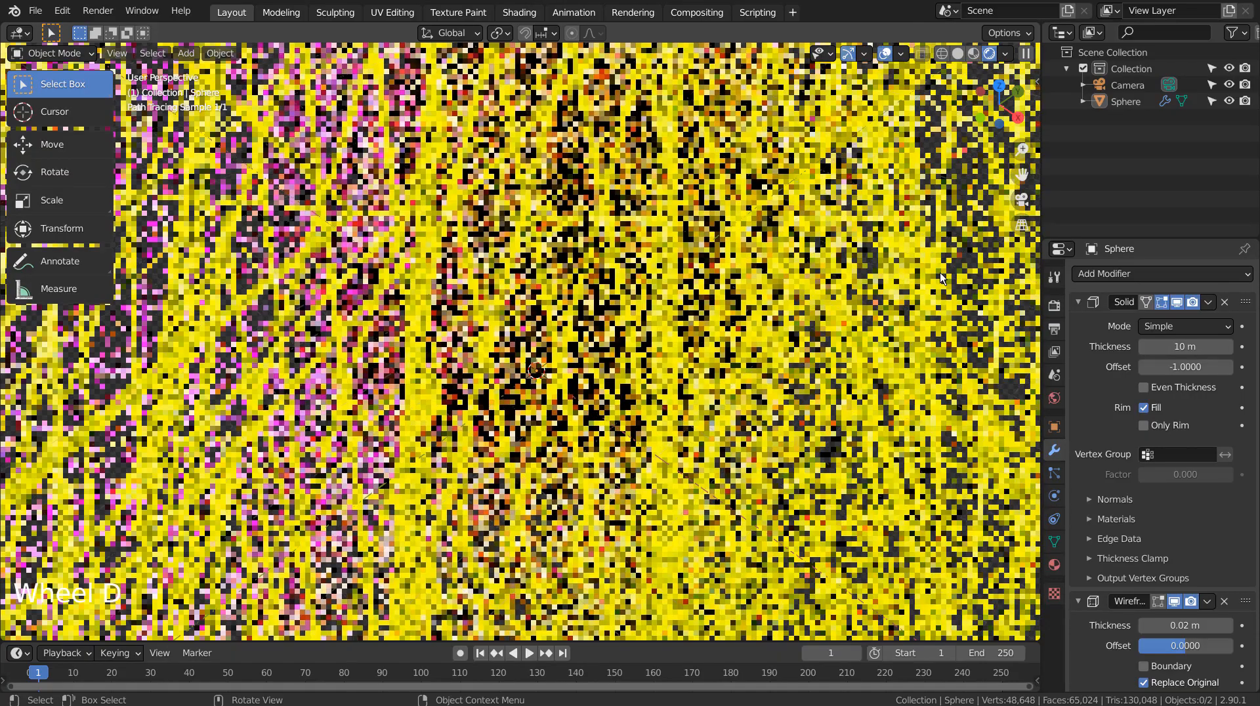
- Return the viewport to Solid shading, show the whole structure from outside, and select the camera
{"action": "left_click", "coordinate": [957, 53]}
{"action": "left_click", "coordinate": [931, 267]}
{"action": "scroll", "coordinate": [835, 369], "scroll_direction": "down", "scroll_amount": 1}
{"action": "scroll", "coordinate": [835, 368], "scroll_direction": "down", "scroll_amount": 6}
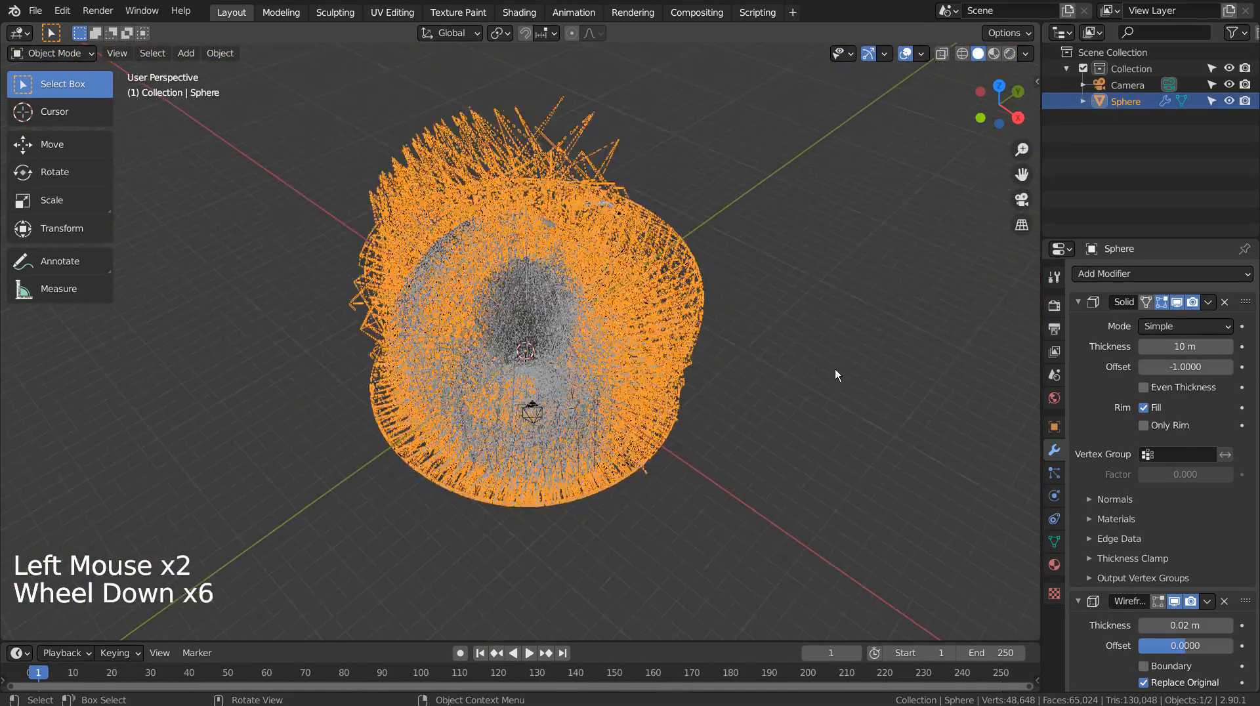
{"action": "left_click", "coordinate": [825, 464]}
{"action": "middle_click_drag", "start_coordinate": [825, 463], "coordinate": [511, 395]}
{"action": "scroll", "coordinate": [407, 395], "scroll_direction": "up", "scroll_amount": 3}
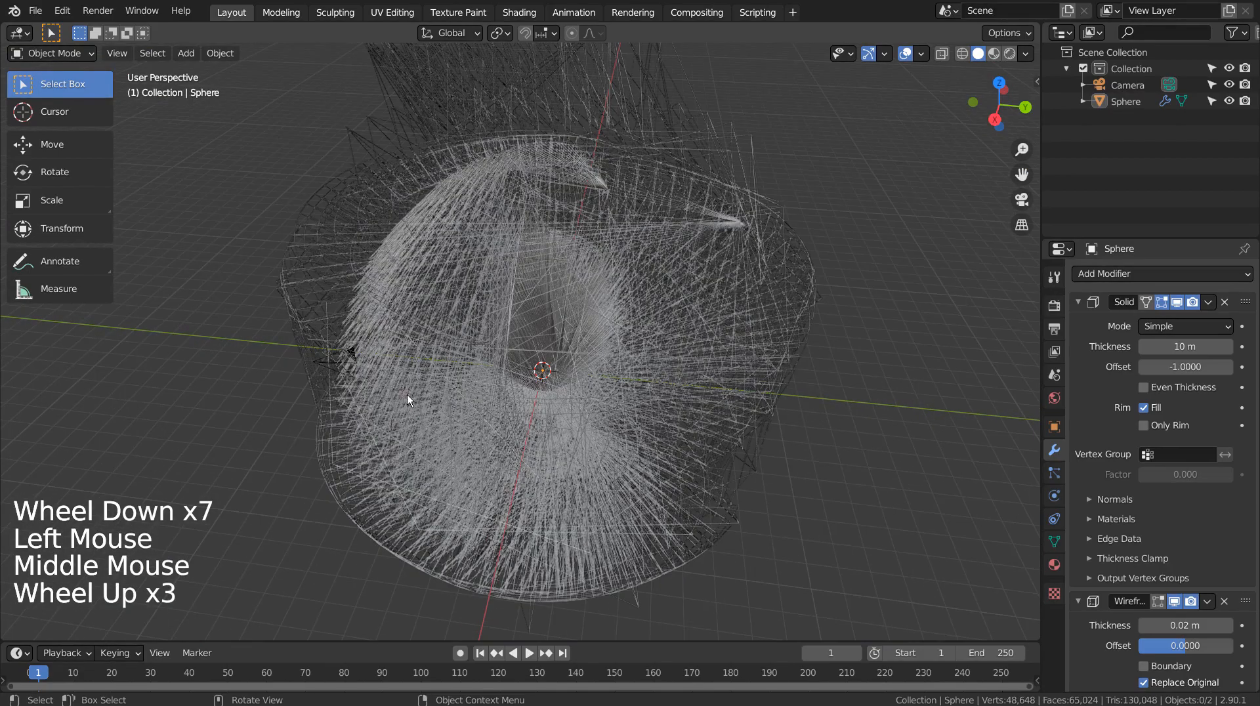
{"action": "middle_click_drag", "start_coordinate": [388, 360], "coordinate": [447, 361]}
{"action": "left_click", "coordinate": [430, 397]}
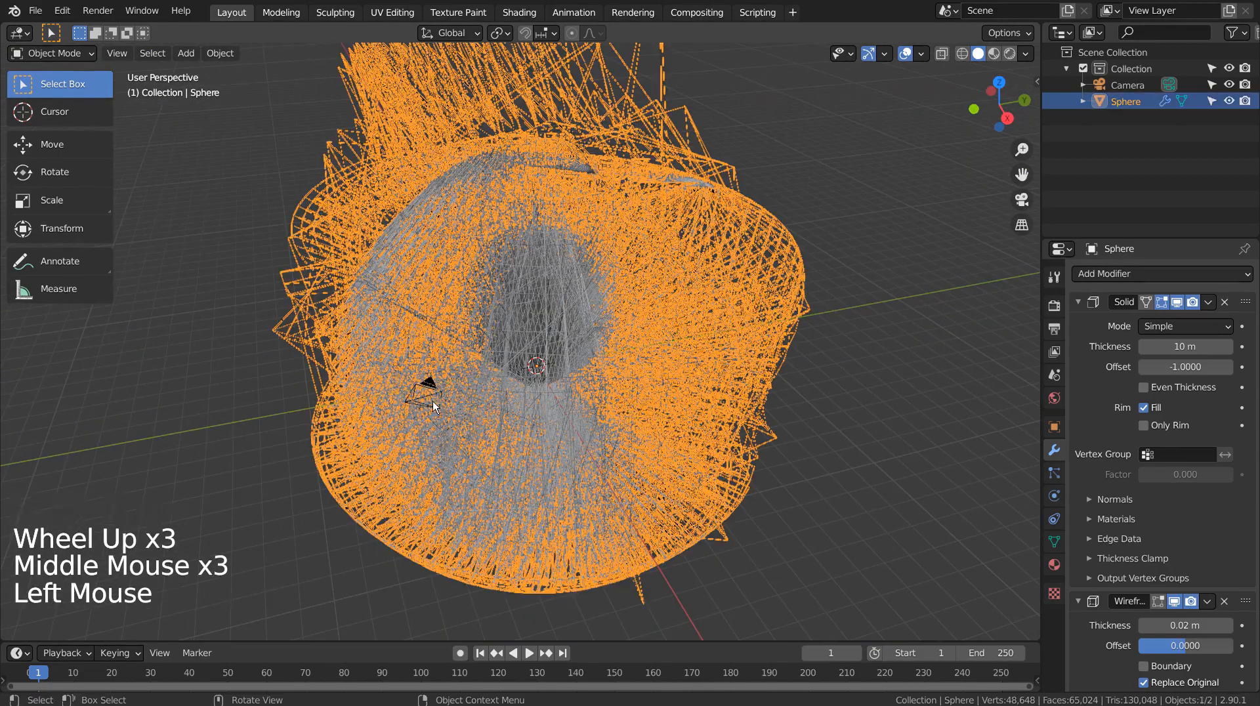
{"action": "left_click", "coordinate": [433, 394]}
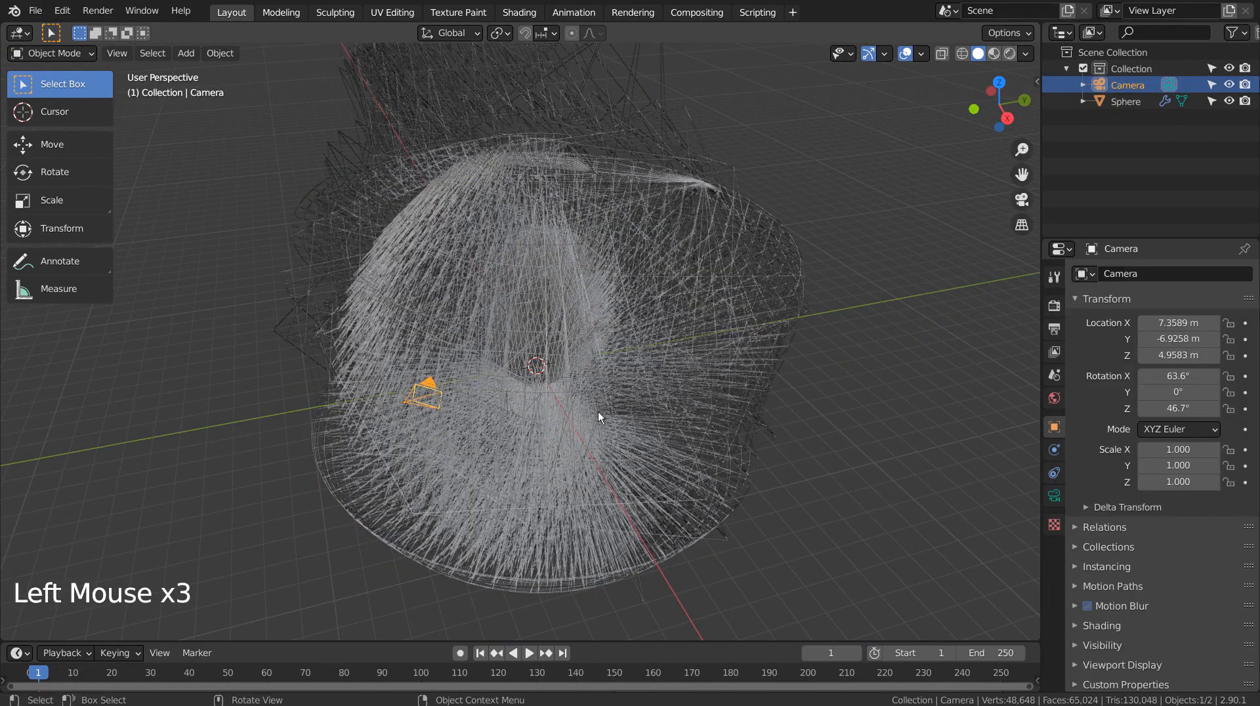
- Add a point light and move it in top view to about X 9.09 m, Y -5.98 m, near the camera
{"action": "key", "text": "shift+a"}
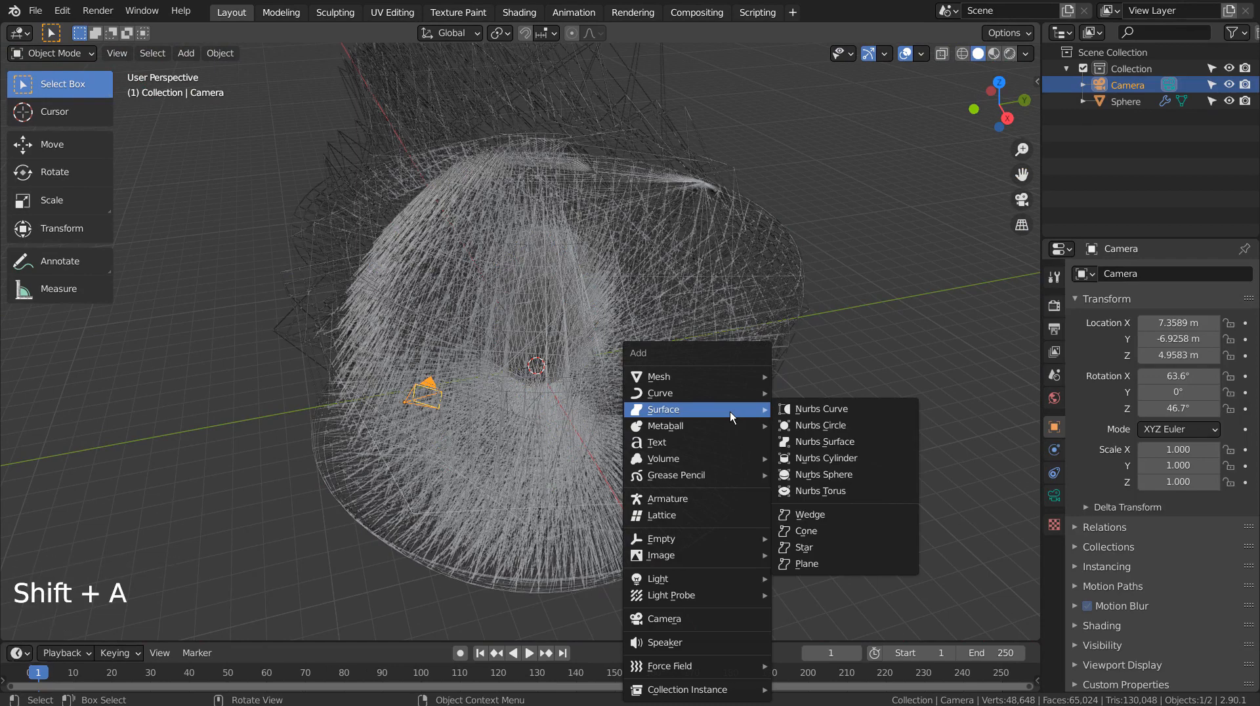
{"action": "mouse_move", "coordinate": [727, 578]}
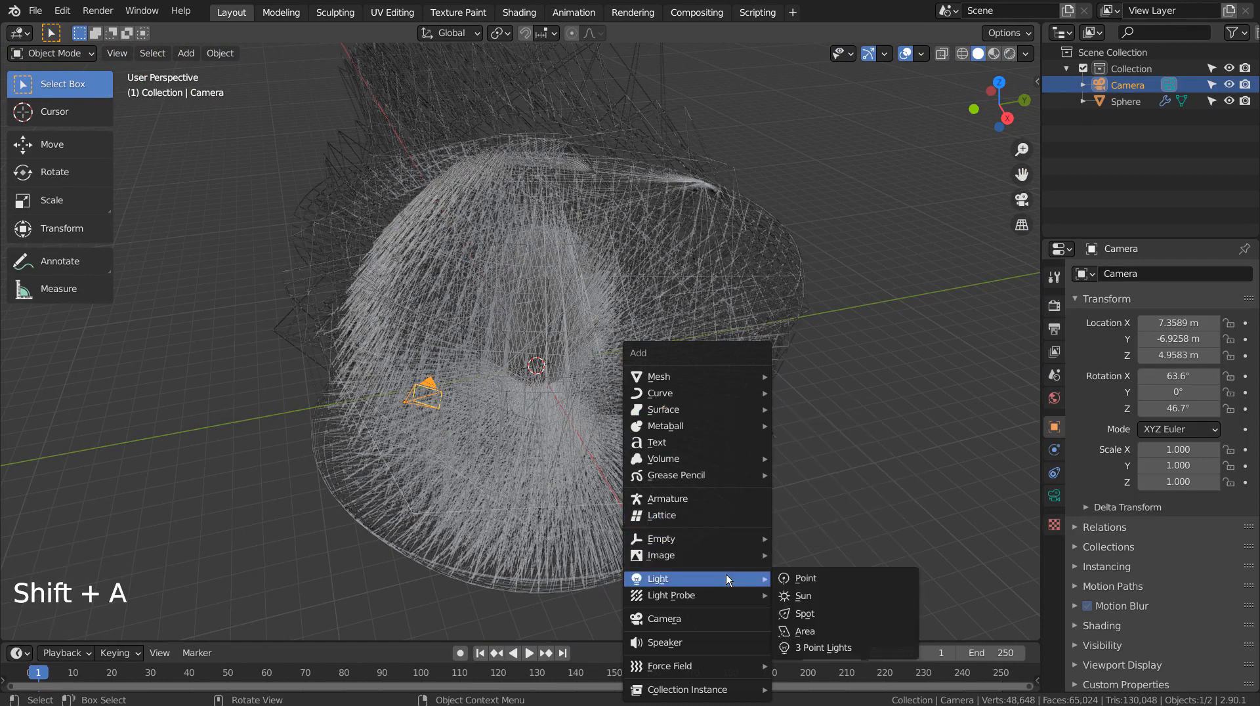
{"action": "left_click", "coordinate": [820, 578]}
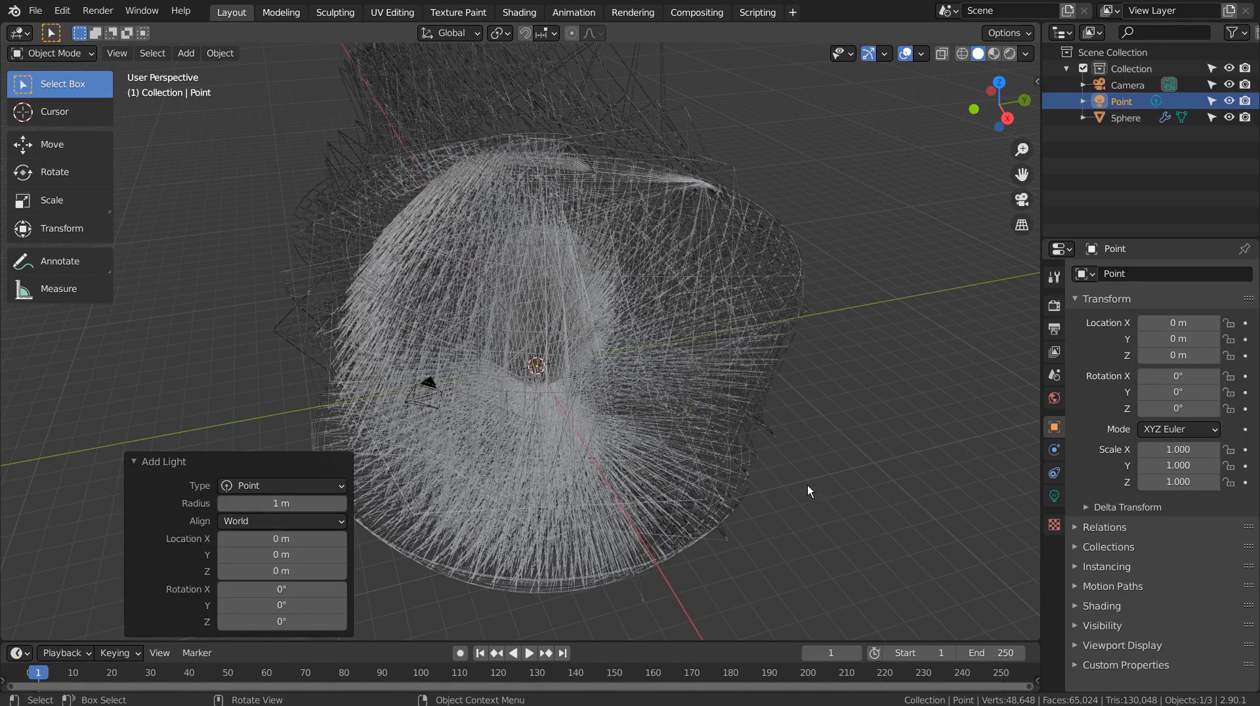
{"action": "key", "text": "KP_7"}
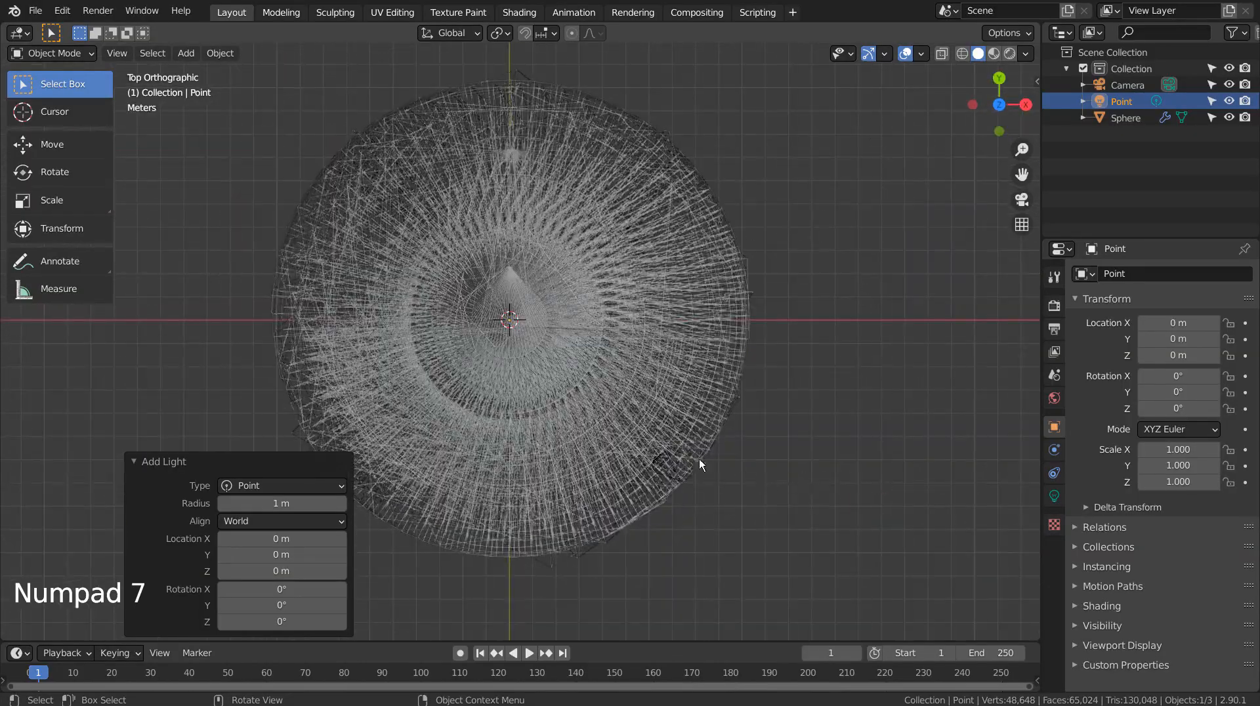
{"action": "key", "text": "g"}
{"action": "left_click", "coordinate": [876, 592]}
- Raise the point light along Z and reposition it to about X 8.91 m, Y -8.97 m, Z 6.36 m
{"action": "middle_click_drag", "start_coordinate": [877, 592], "coordinate": [775, 456]}
{"action": "key", "text": "g"}
{"action": "key", "text": "z"}
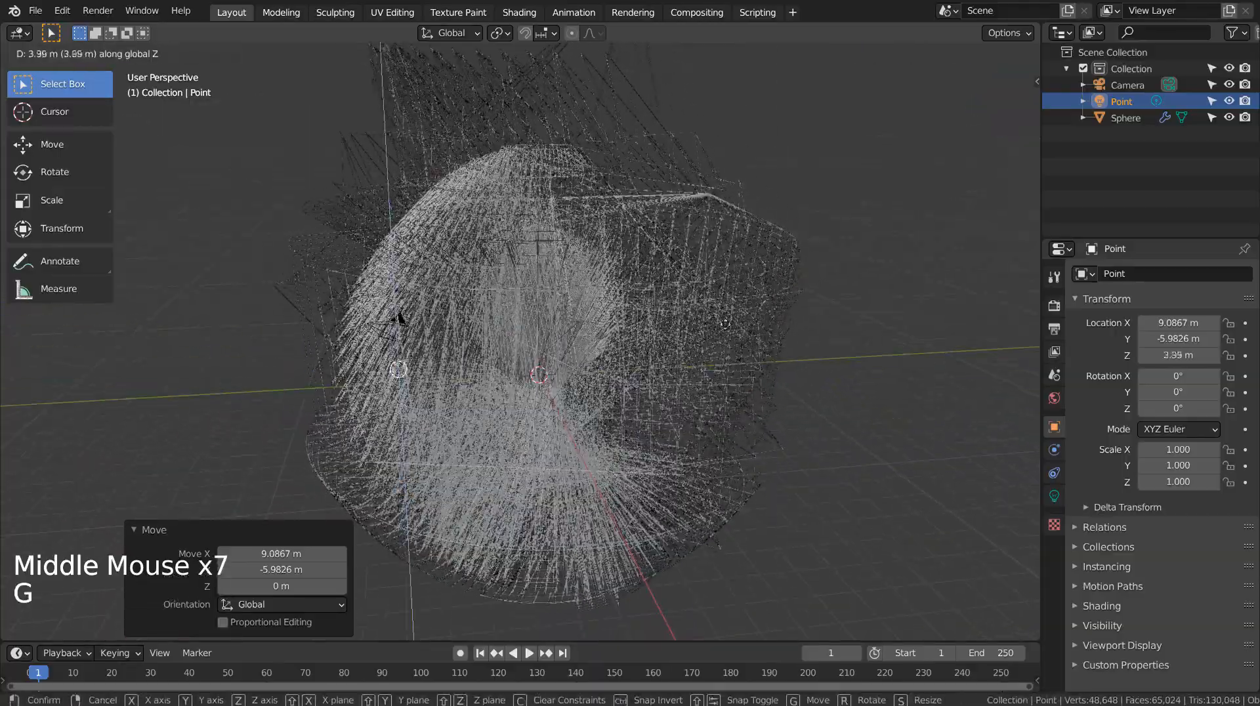
{"action": "left_click", "coordinate": [717, 297]}
{"action": "middle_click_drag", "start_coordinate": [684, 300], "coordinate": [575, 372]}
{"action": "key", "text": "g"}
{"action": "left_click", "coordinate": [578, 372]}
{"action": "middle_click_drag", "start_coordinate": [424, 343], "coordinate": [743, 344]}
{"action": "key", "text": "g"}
{"action": "left_click", "coordinate": [405, 313]}
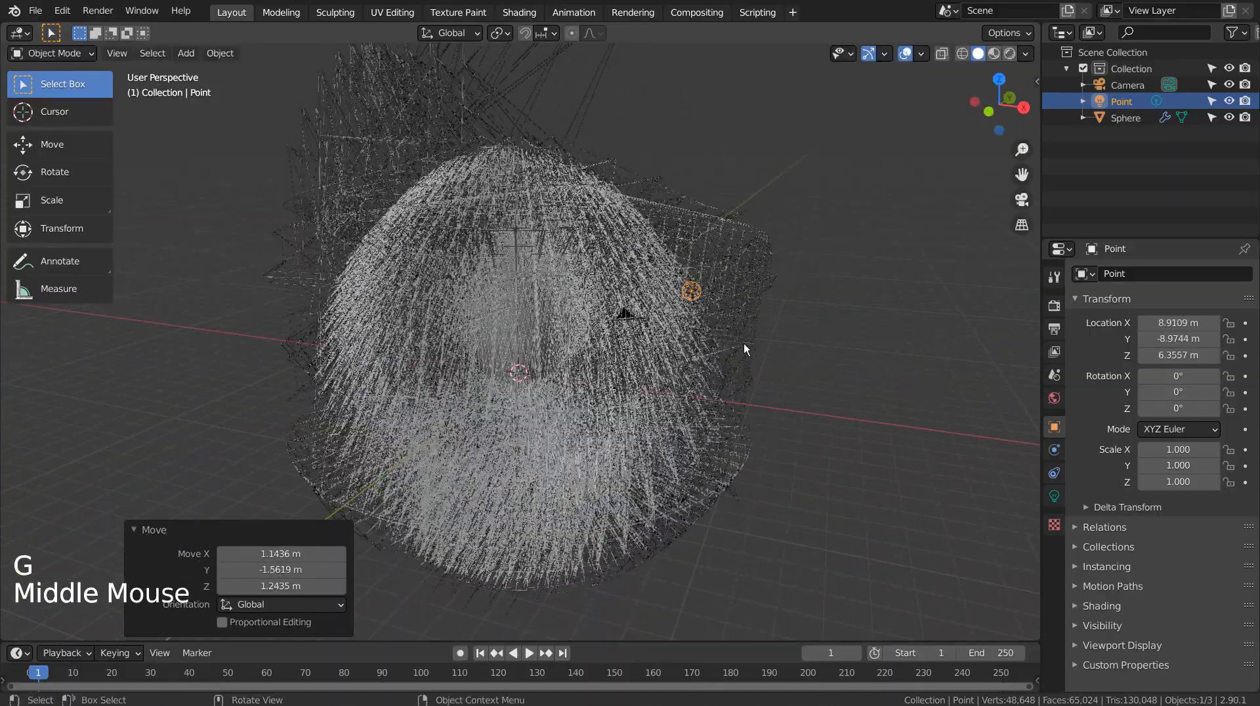
- Preview the scene through the camera in Rendered shading
{"action": "middle_click", "coordinate": [744, 344]}
{"action": "key", "text": "KP_0"}
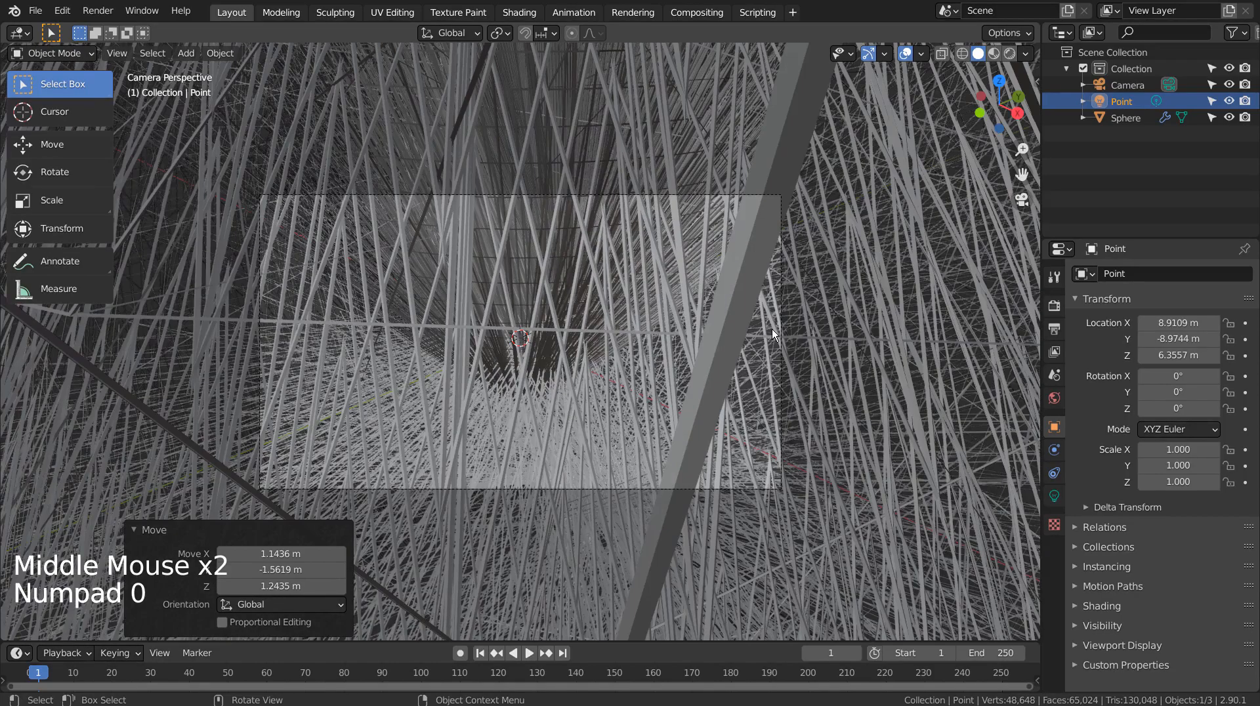
{"action": "scroll", "coordinate": [772, 329], "scroll_direction": "down", "scroll_amount": 2}
{"action": "left_click", "coordinate": [1010, 54]}
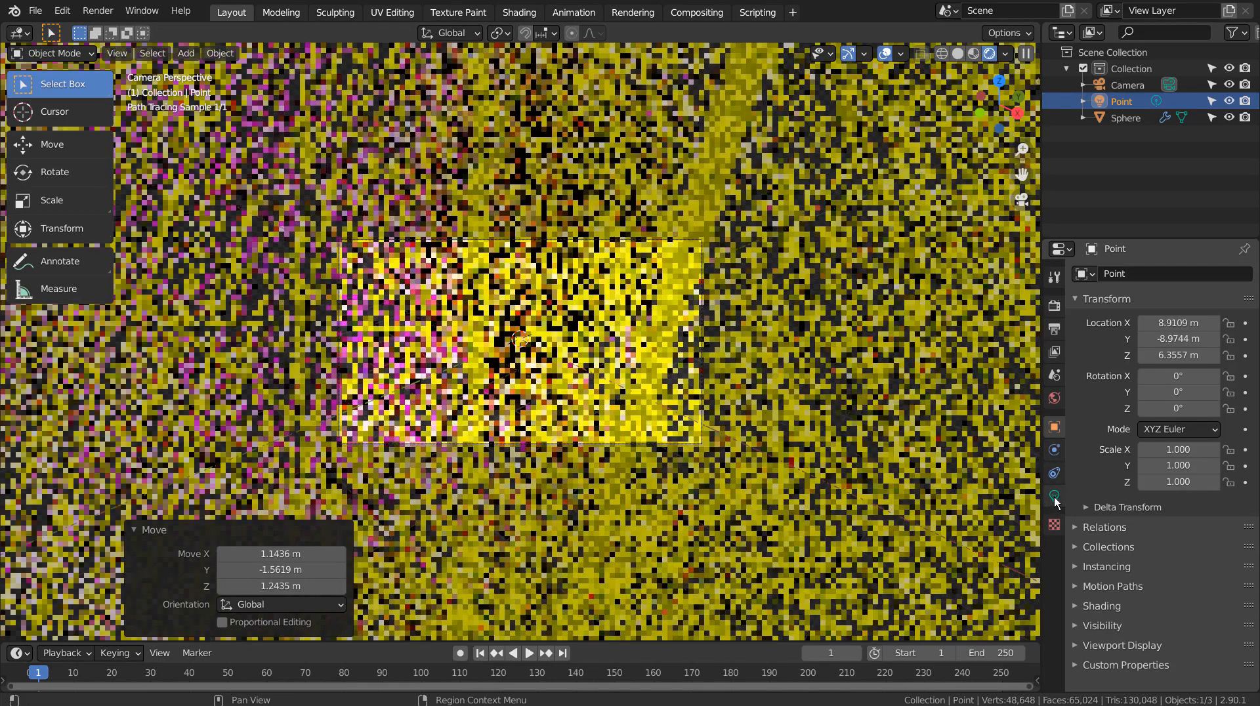
- Set the point light's colour to pink and its power to 1111 W
{"action": "left_click", "coordinate": [1055, 496]}
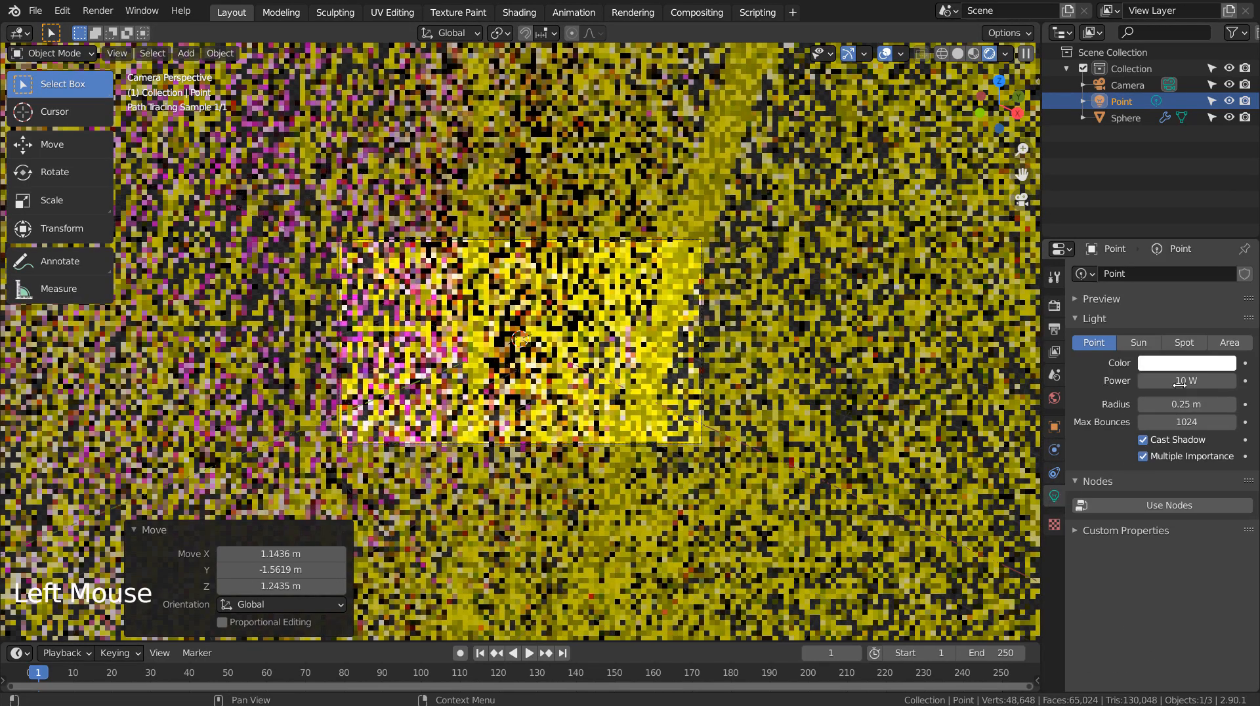
{"action": "left_click", "coordinate": [1190, 365]}
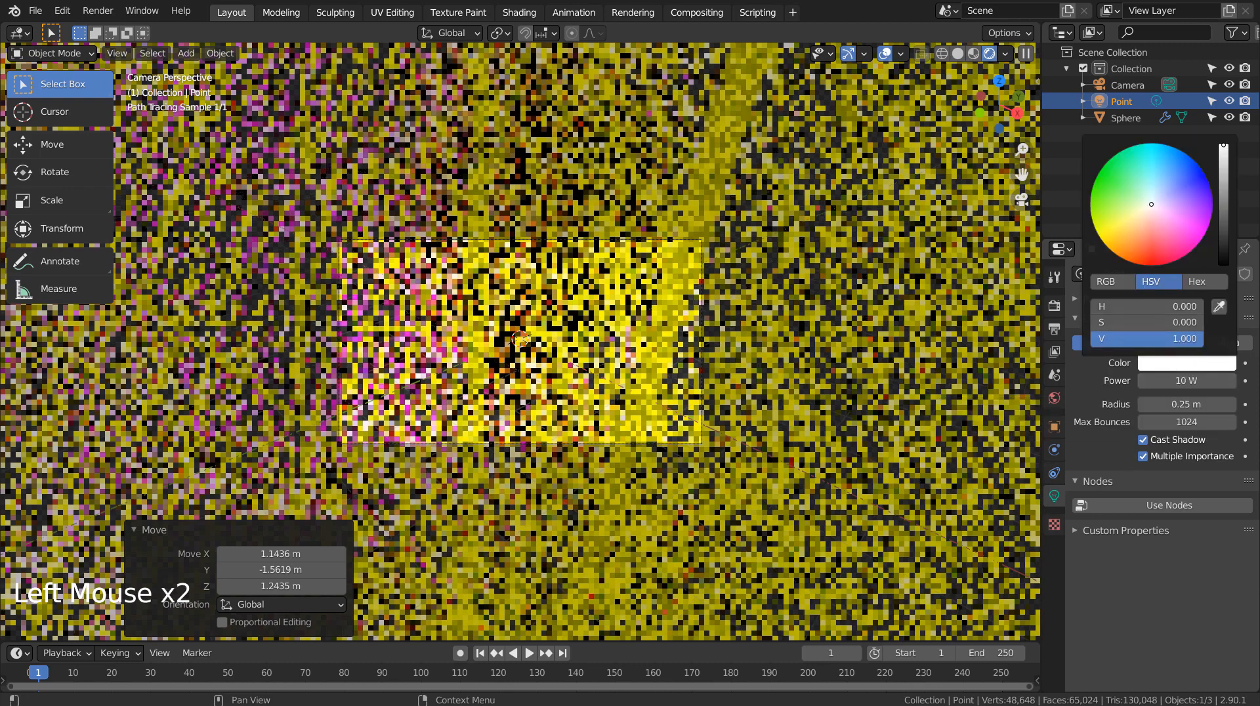
{"action": "left_click", "coordinate": [1158, 234]}
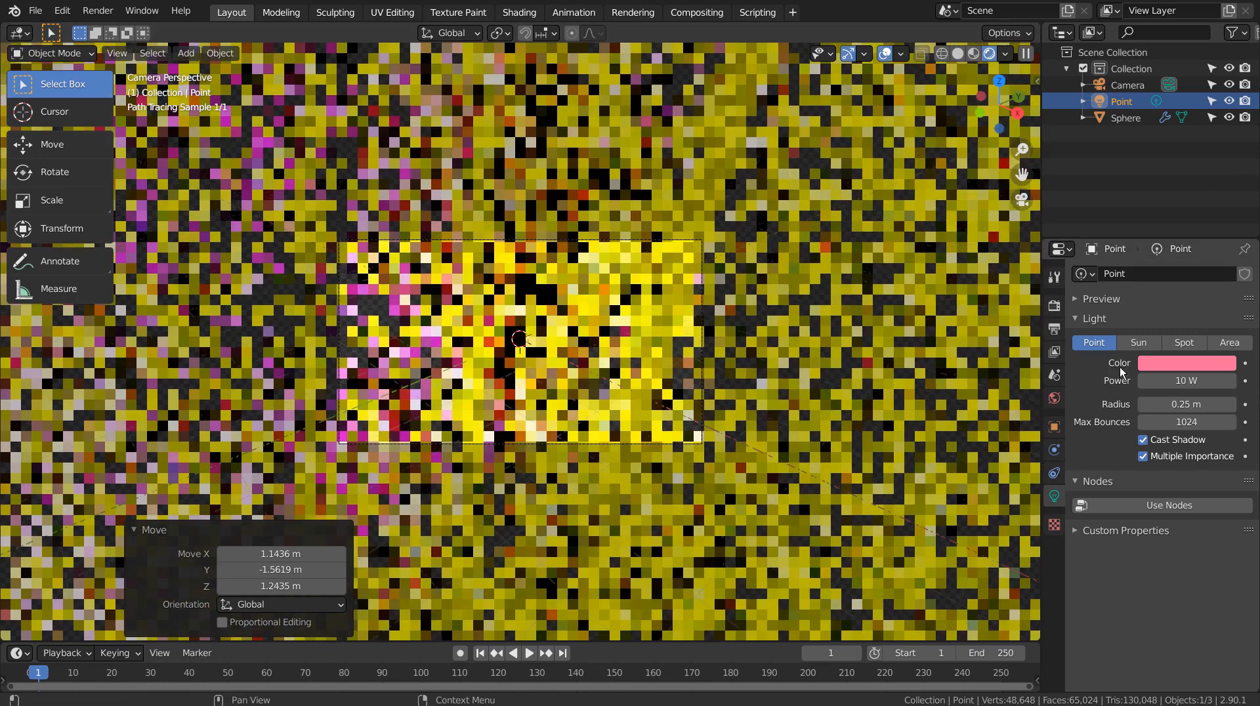
{"action": "left_click", "coordinate": [1155, 380]}
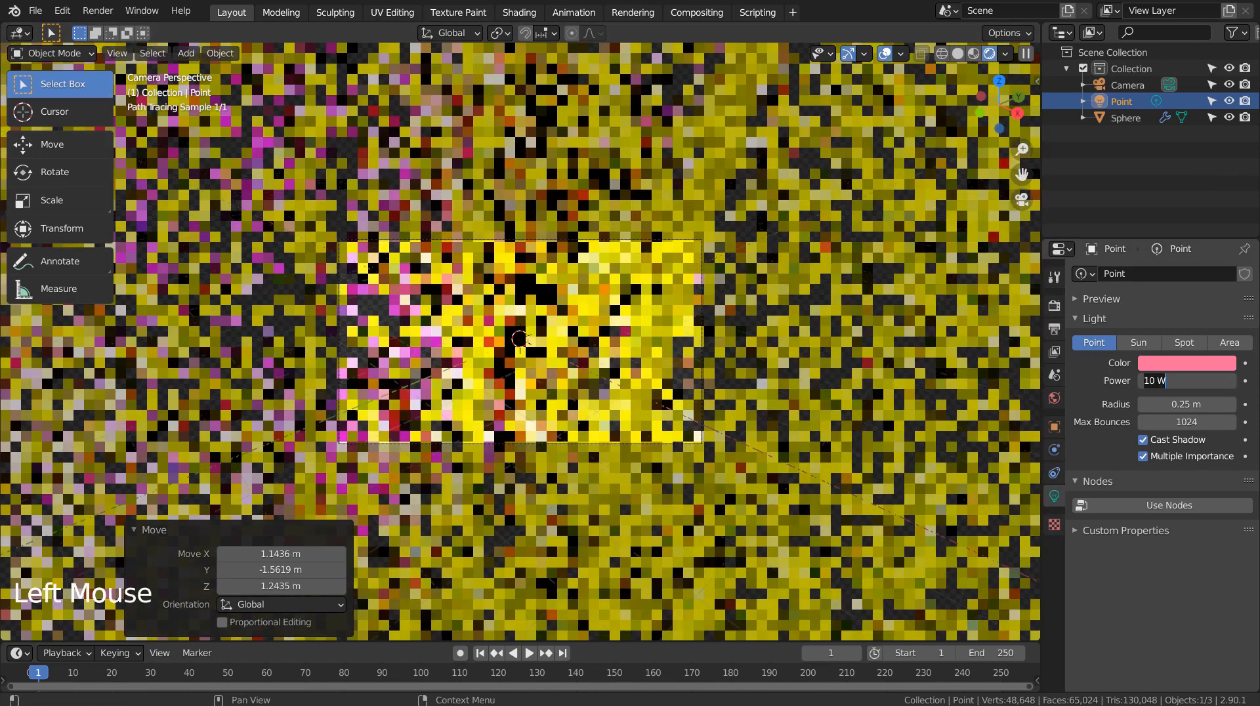
{"action": "type", "text": "1111"}
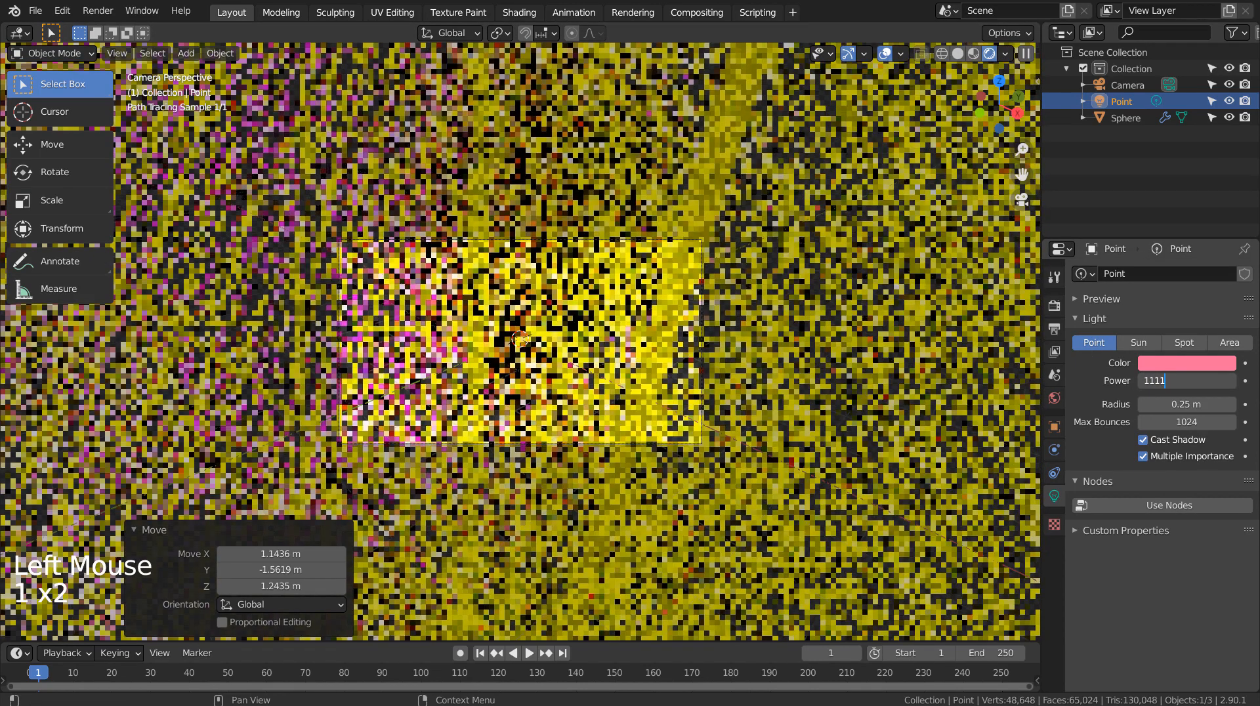
{"action": "key", "text": "Return"}
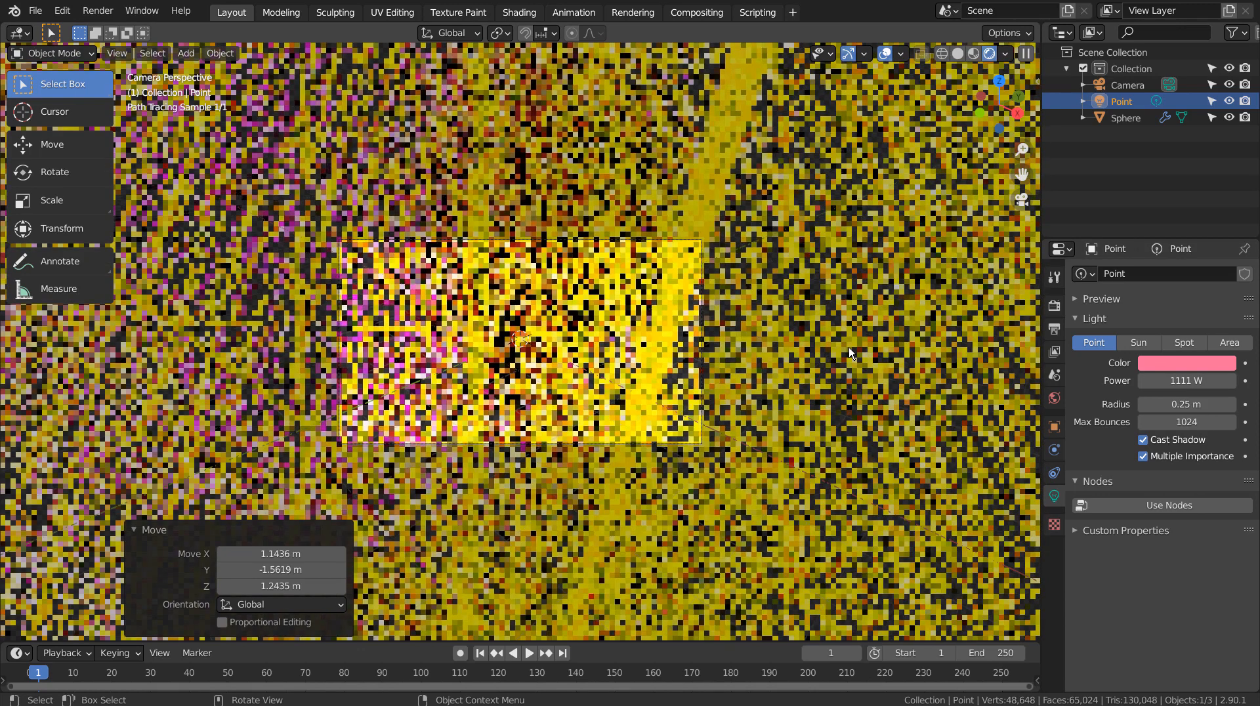
- Set the World background strength of the forest.exr environment to 3
{"action": "left_click", "coordinate": [1055, 398]}
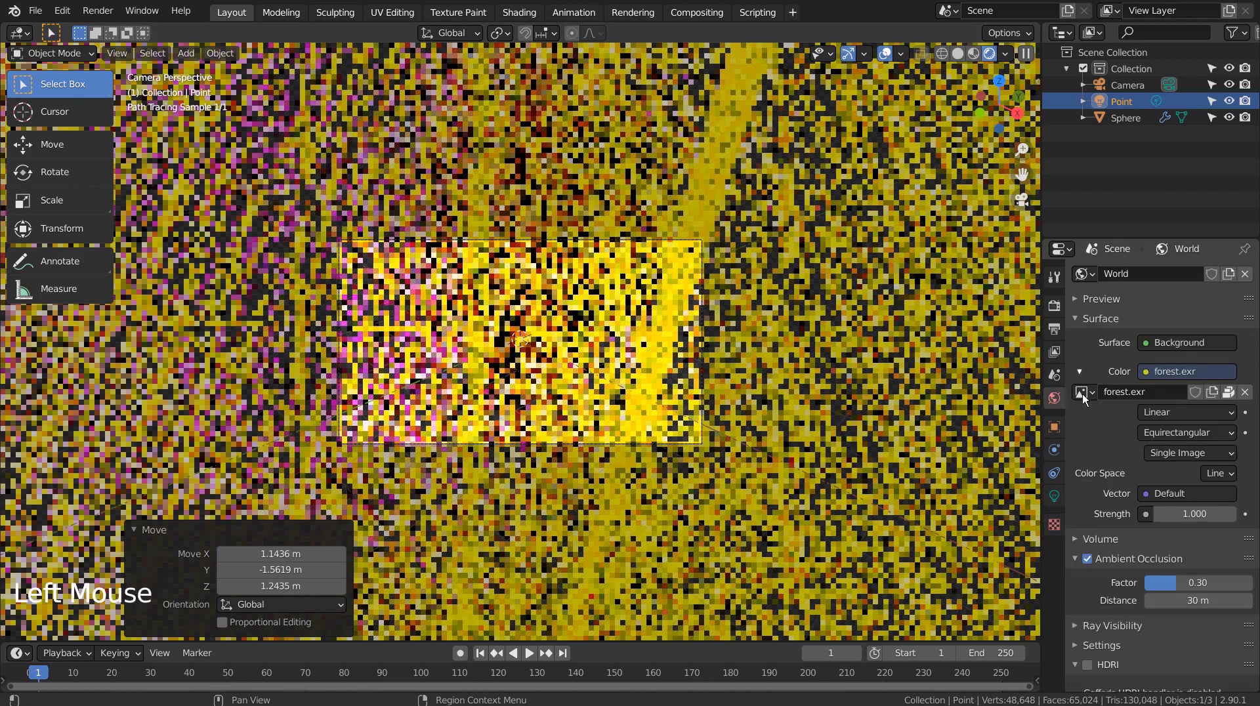
{"action": "double_click", "coordinate": [1188, 516]}
{"action": "type", "text": "3"}
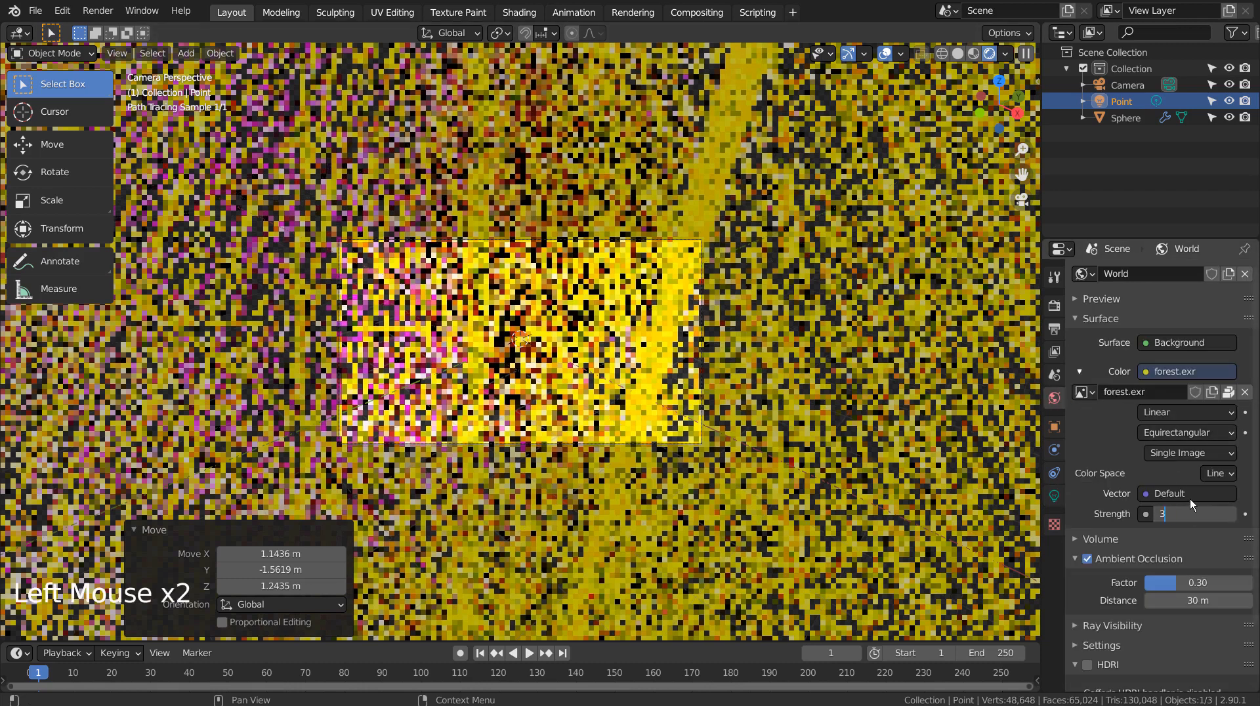
{"action": "key", "text": "Return"}
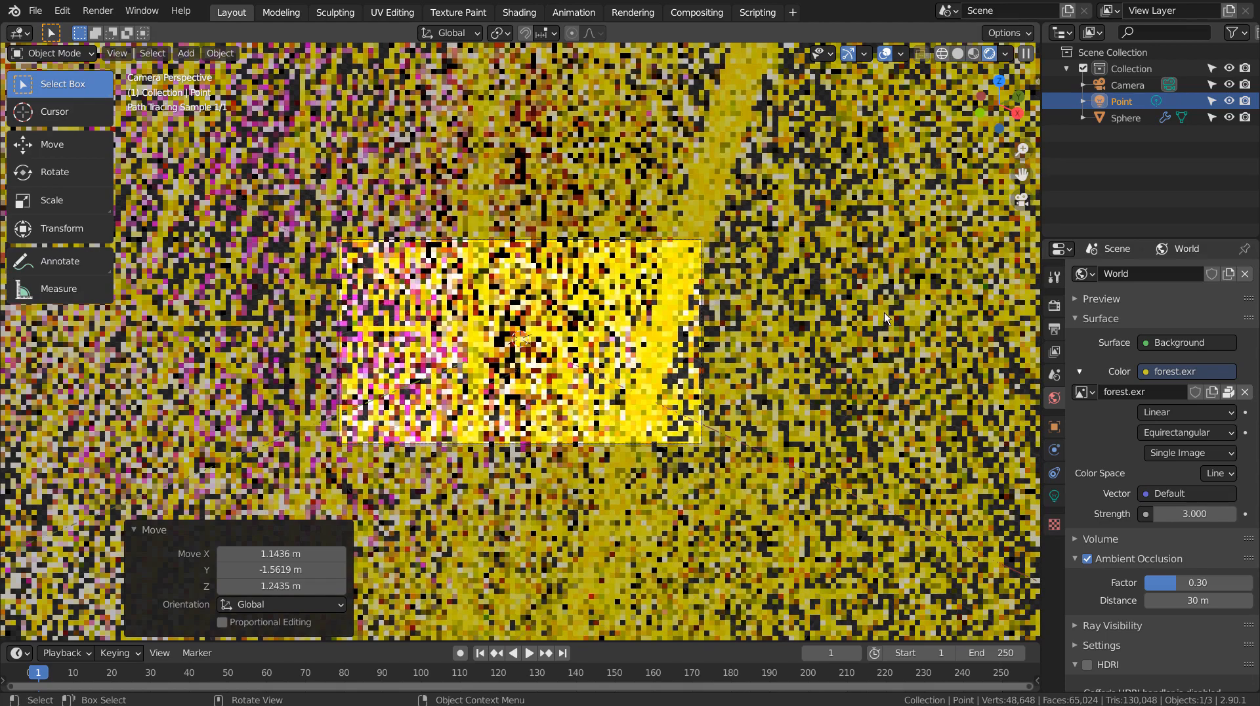
- Duplicate the sphere in place, then make the original unselectable, hidden in the viewport and disabled in renders
{"action": "key", "text": "shift+z"}
{"action": "mouse_move", "coordinate": [892, 341]}
{"action": "middle_mouse_down"}
{"action": "mouse_move", "coordinate": [839, 360]}
{"action": "mouse_move", "coordinate": [736, 359]}
{"action": "mouse_move", "coordinate": [664, 309]}
{"action": "mouse_move", "coordinate": [806, 331]}
{"action": "mouse_move", "coordinate": [726, 315]}
{"action": "middle_mouse_up"}
{"action": "scroll", "coordinate": [839, 360], "scroll_direction": "down", "scroll_amount": 7}
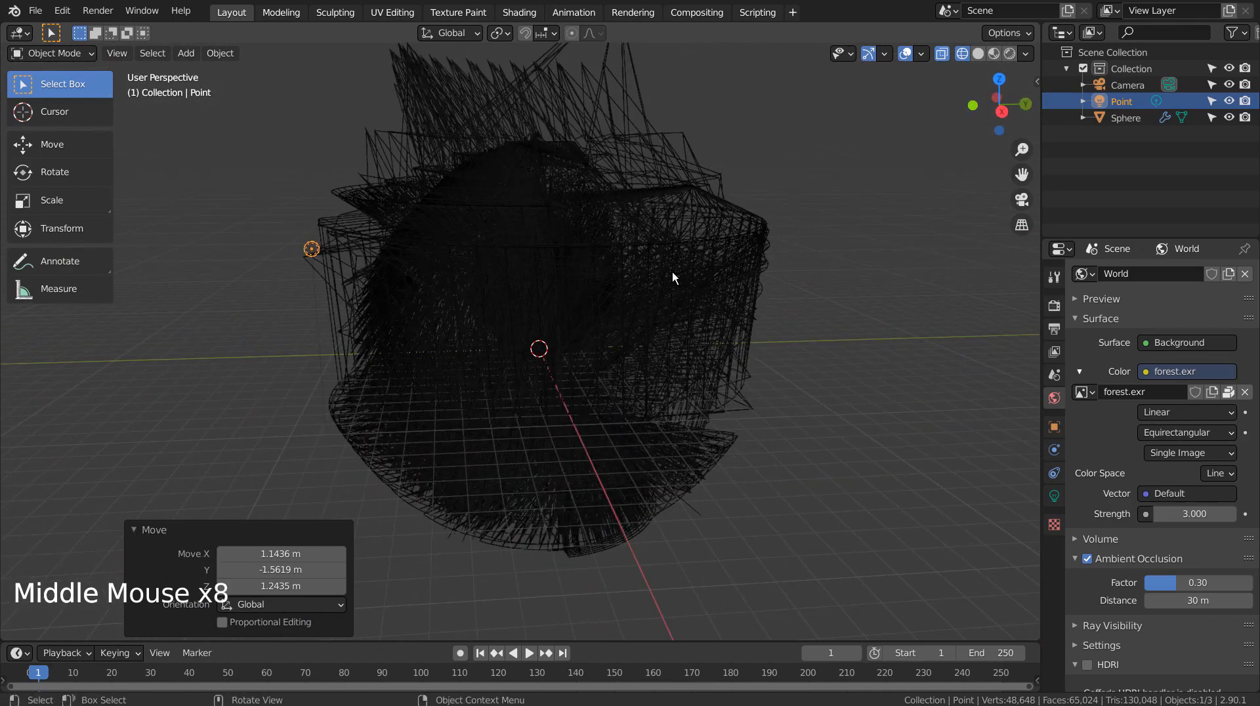
{"action": "left_click", "coordinate": [748, 275]}
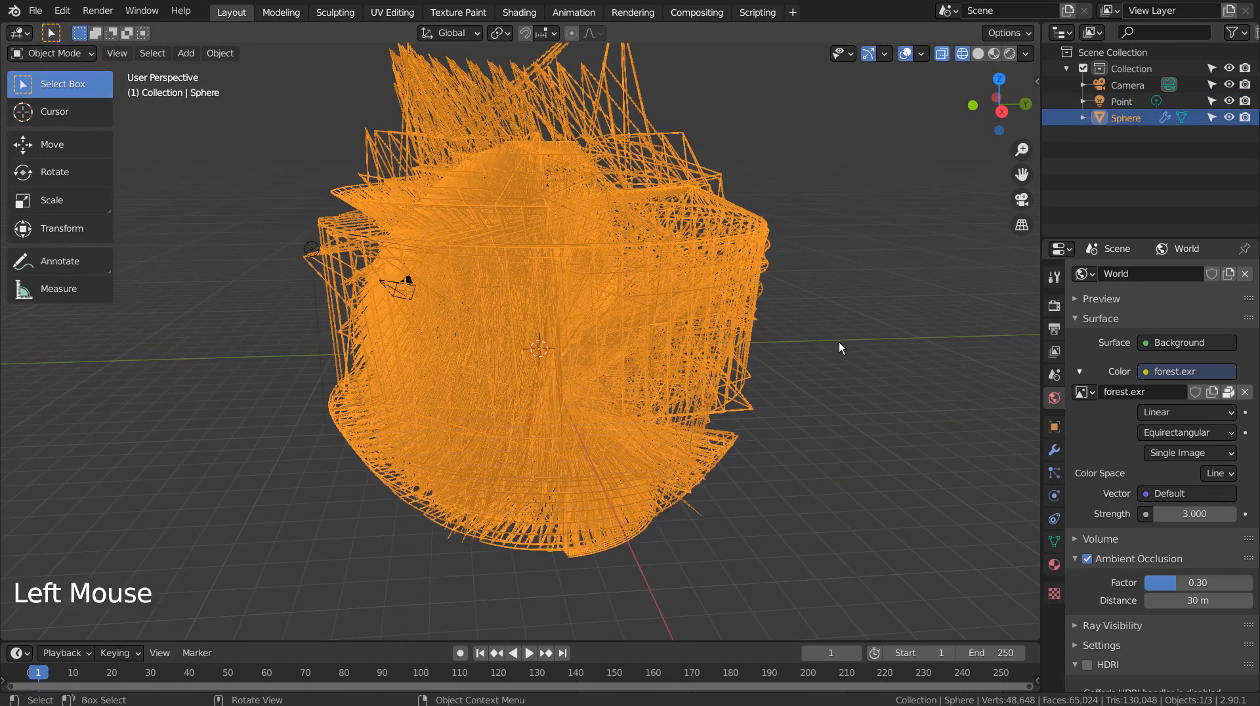
{"action": "key", "text": "shift+d"}
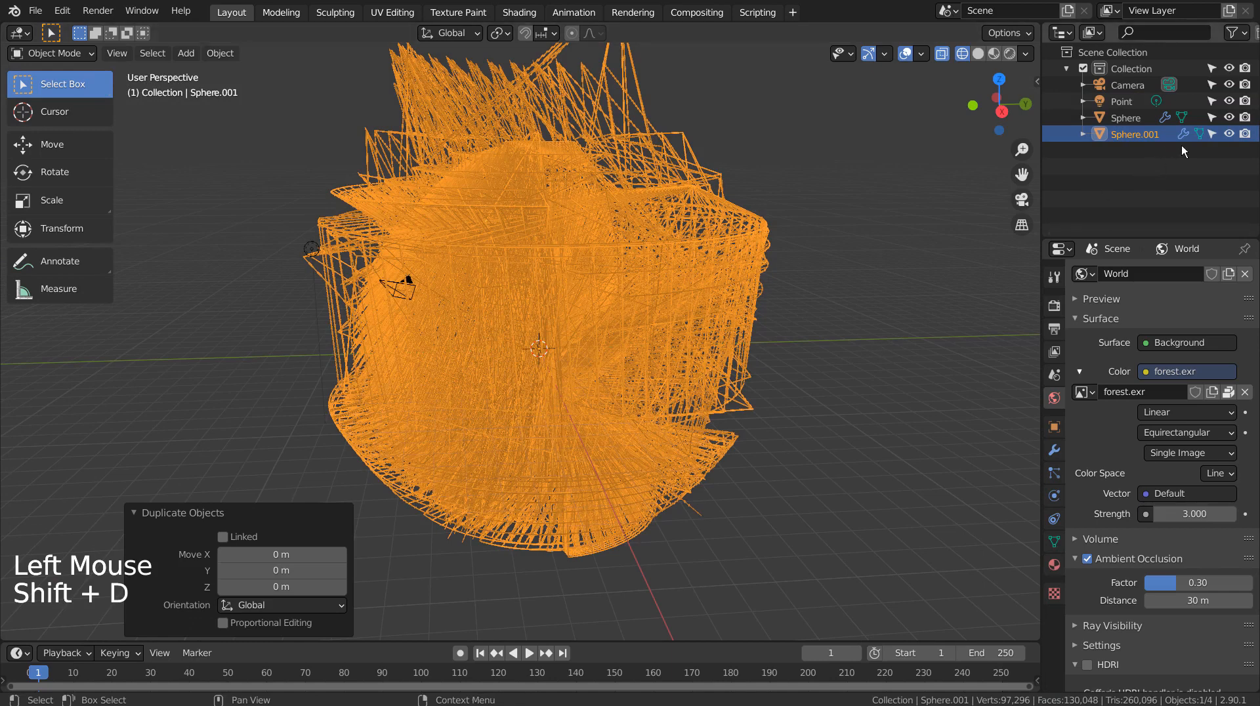
{"action": "left_click", "coordinate": [1215, 117]}
{"action": "left_click", "coordinate": [1229, 119]}
{"action": "left_click", "coordinate": [1243, 118]}
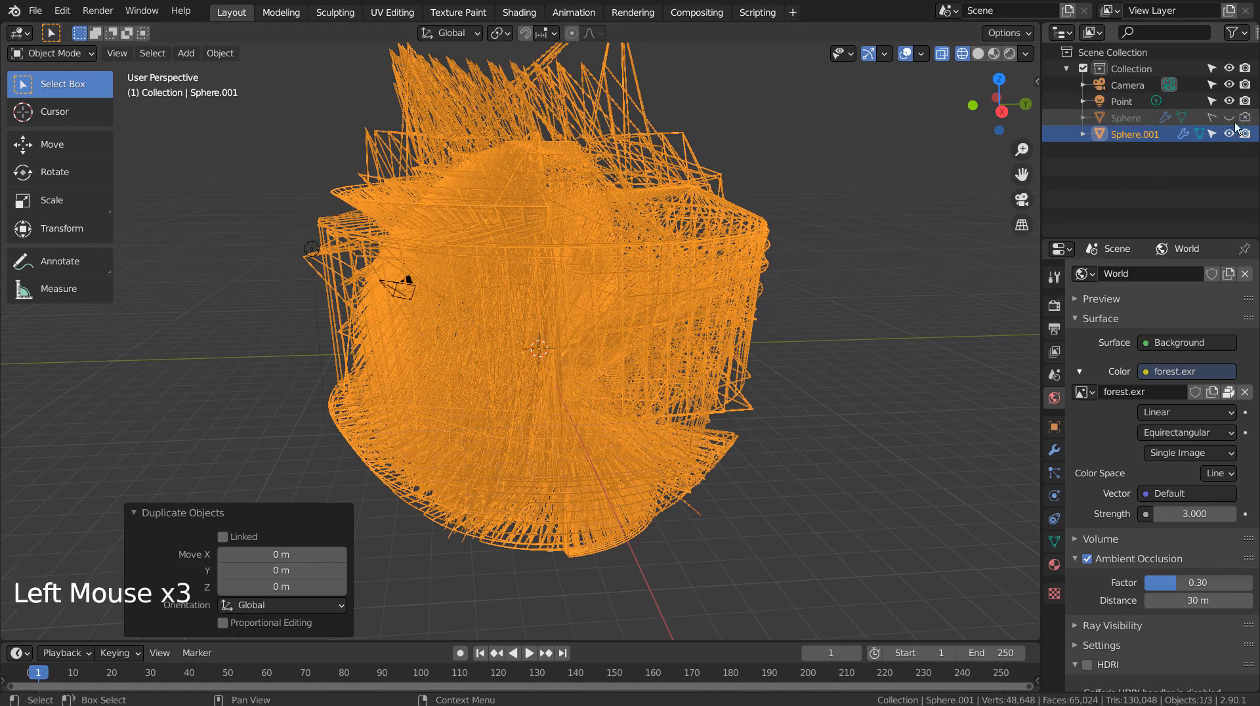
- Apply the Wireframe and Solidify modifiers on the duplicated sphere
{"action": "left_click", "coordinate": [1144, 135]}
{"action": "left_click", "coordinate": [1054, 450]}
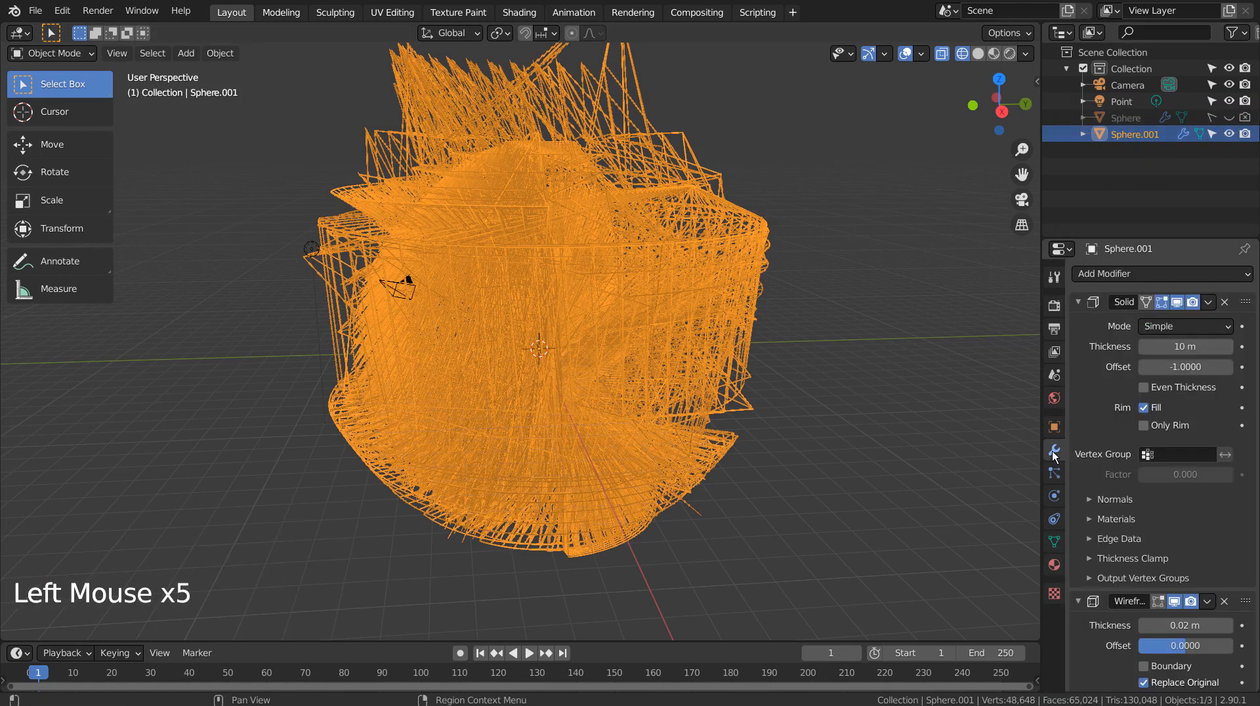
{"action": "scroll", "coordinate": [1109, 558], "scroll_direction": "down", "scroll_amount": 5}
{"action": "key", "text": "ctrl+a"}
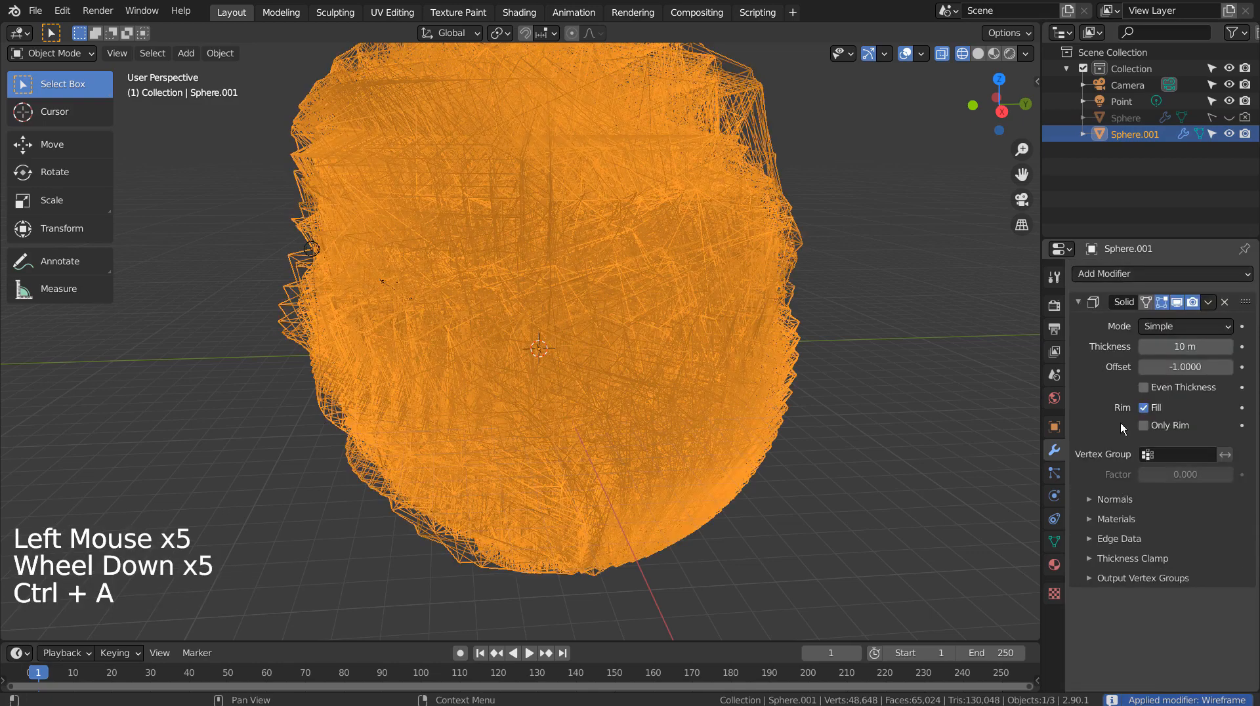
{"action": "key", "text": "ctrl+a"}
{"action": "scroll", "coordinate": [919, 372], "scroll_direction": "up", "scroll_amount": 2}
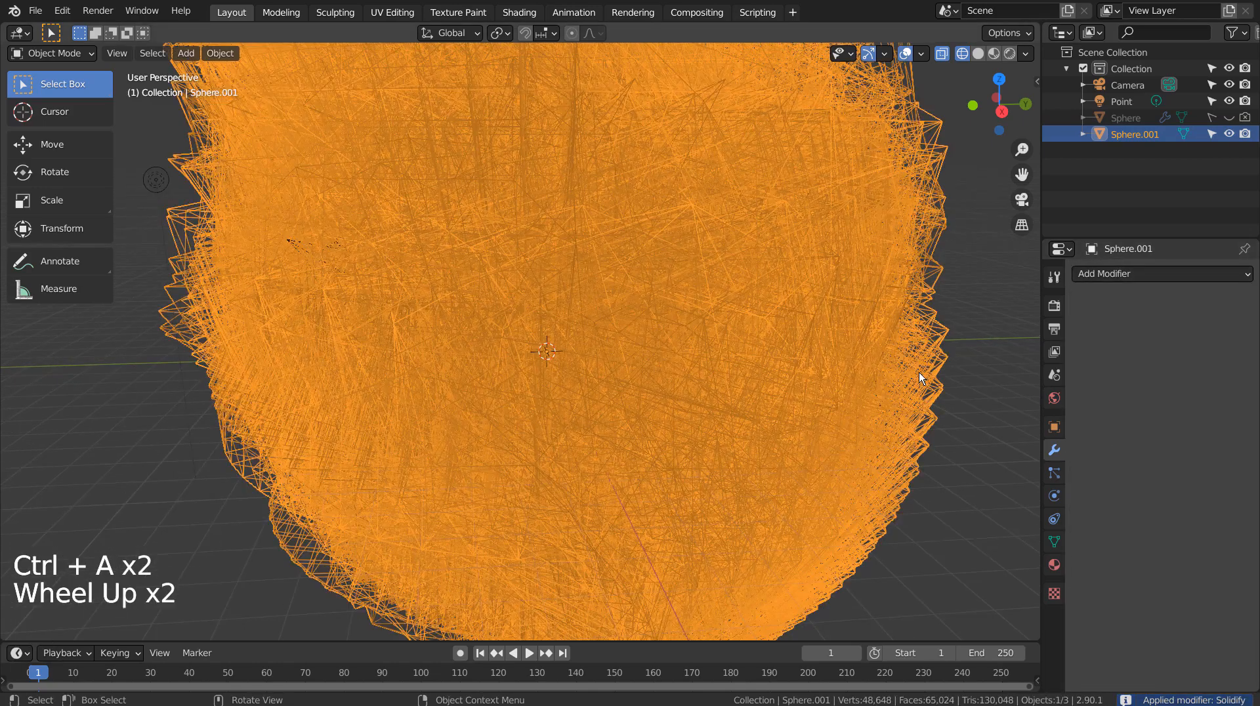
- Check the duplicated sphere through the camera and in Edit Mode, then delete the whole object
{"action": "key", "text": "KP_0"}
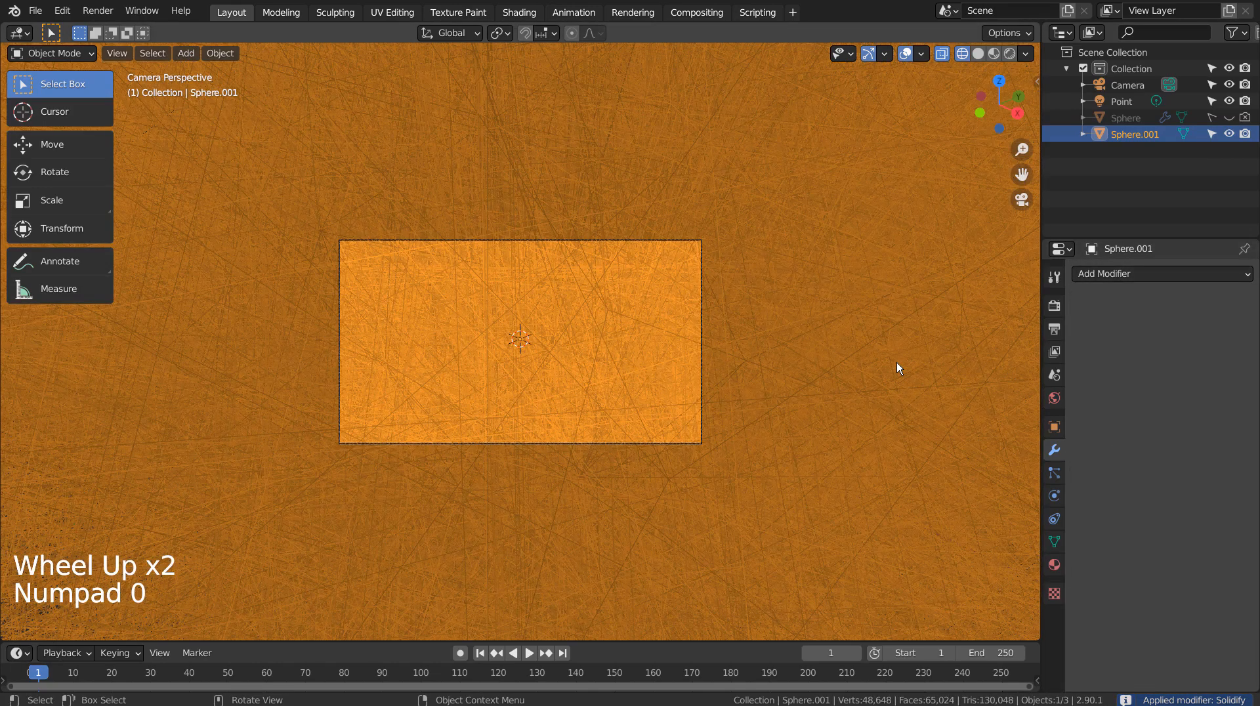
{"action": "key", "text": "Tab"}
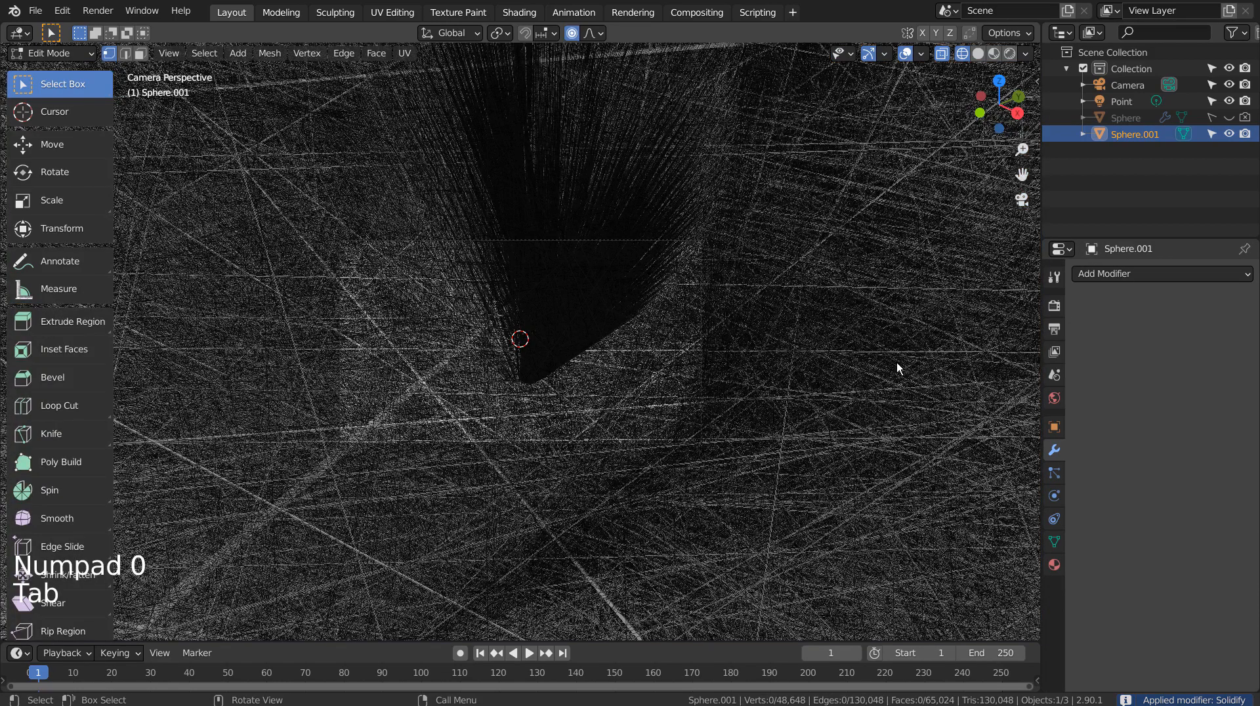
{"action": "key", "text": "a"}
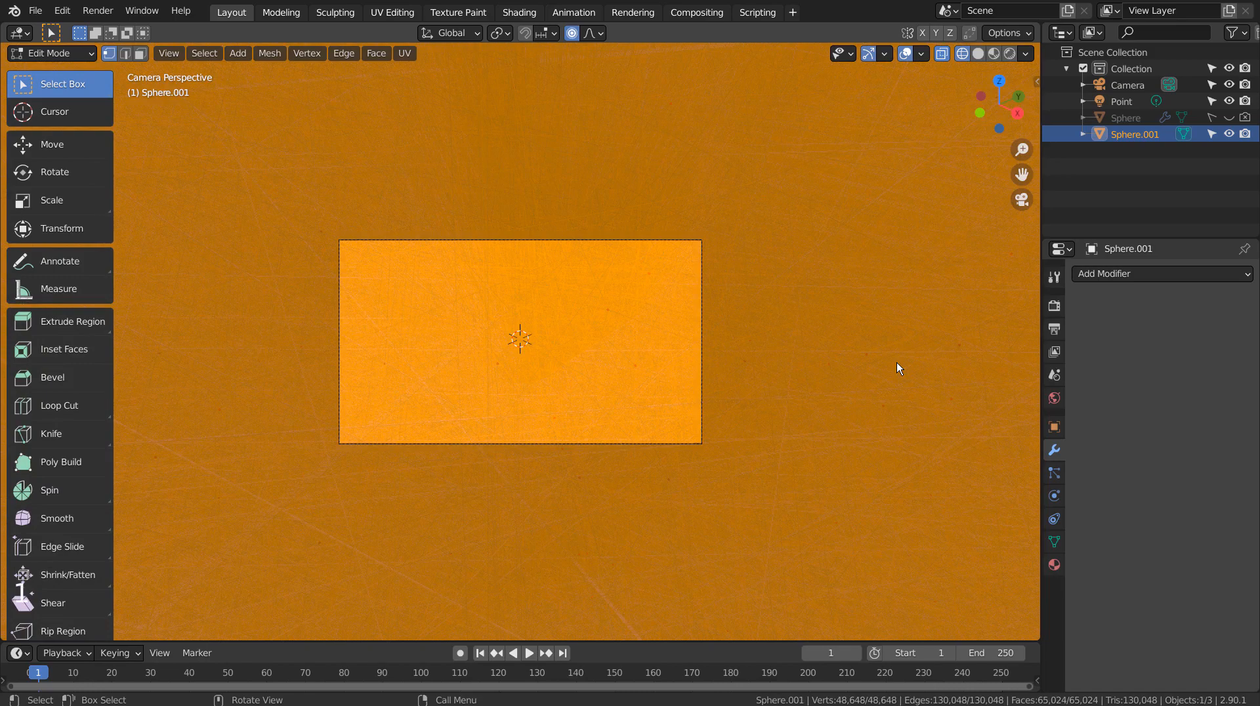
{"action": "key", "text": "x"}
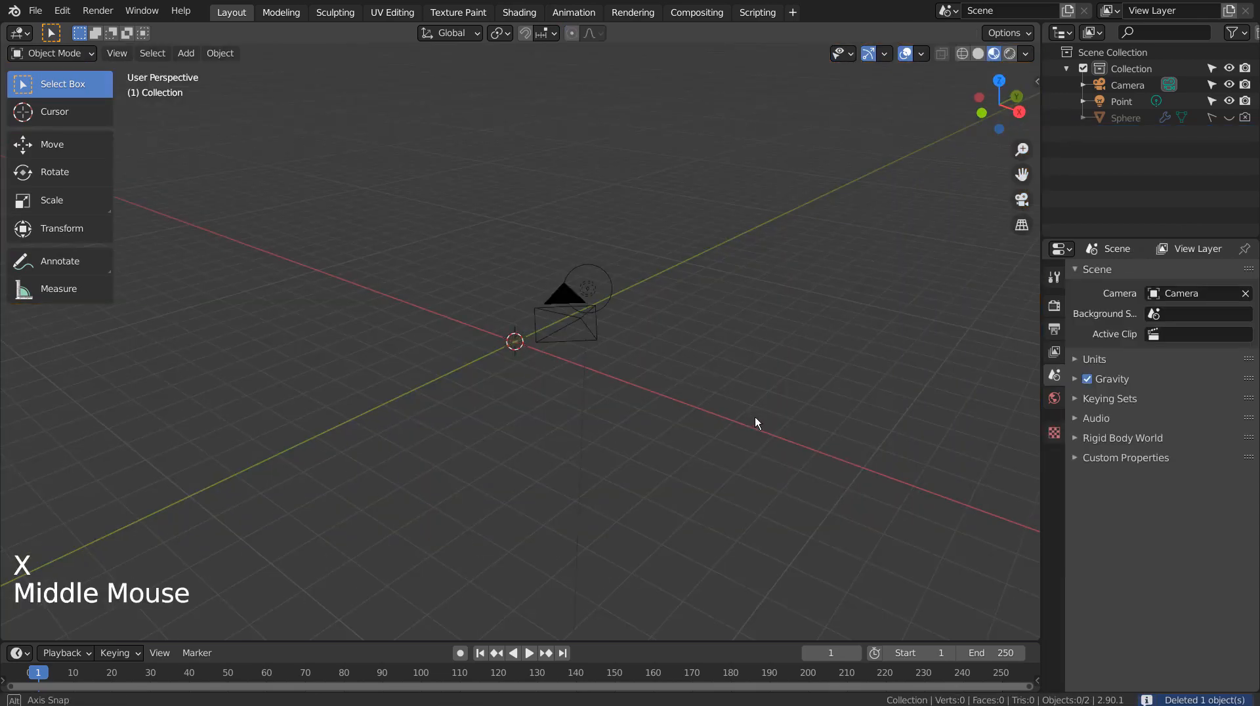
- Add a UV sphere at the origin with 16 segments and 16 rings
{"action": "middle_click_drag", "start_coordinate": [757, 422], "coordinate": [703, 428]}
{"action": "key", "text": "shift+a"}
{"action": "mouse_move", "coordinate": [668, 222]}
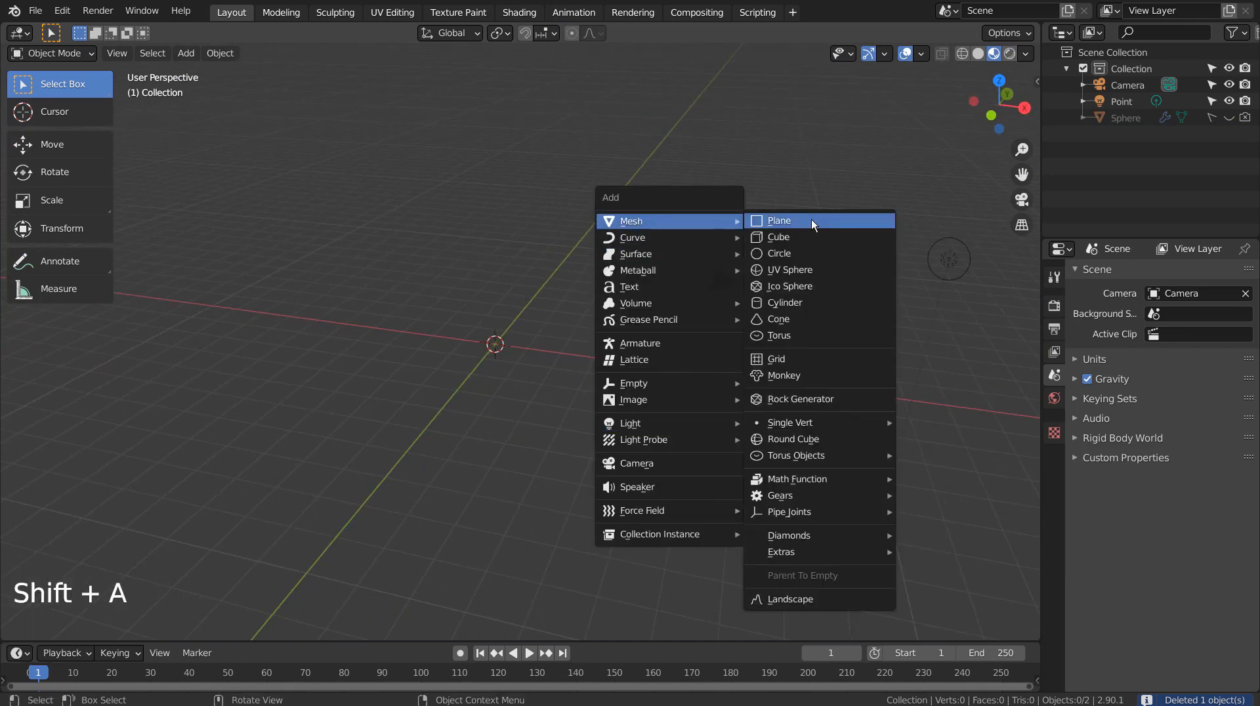
{"action": "left_click", "coordinate": [797, 270]}
{"action": "left_click", "coordinate": [315, 450]}
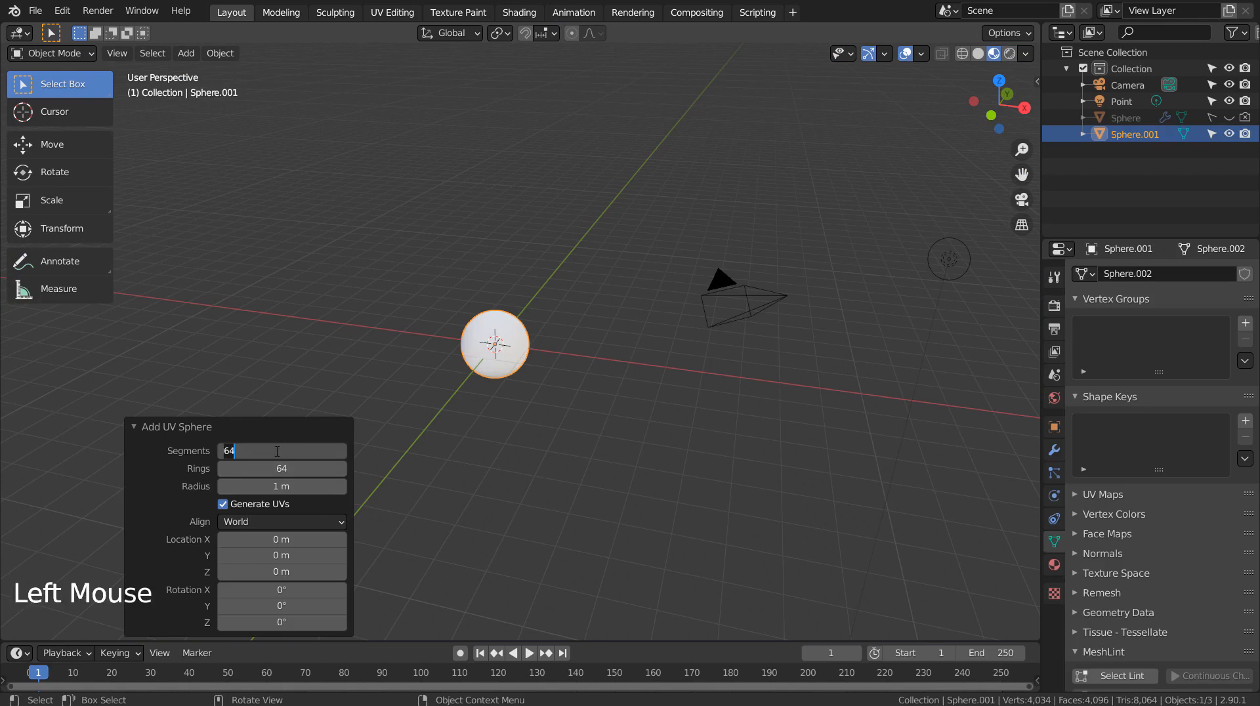
{"action": "type", "text": "16"}
{"action": "key", "text": "Tab"}
{"action": "type", "text": "16"}
{"action": "key", "text": "Return"}
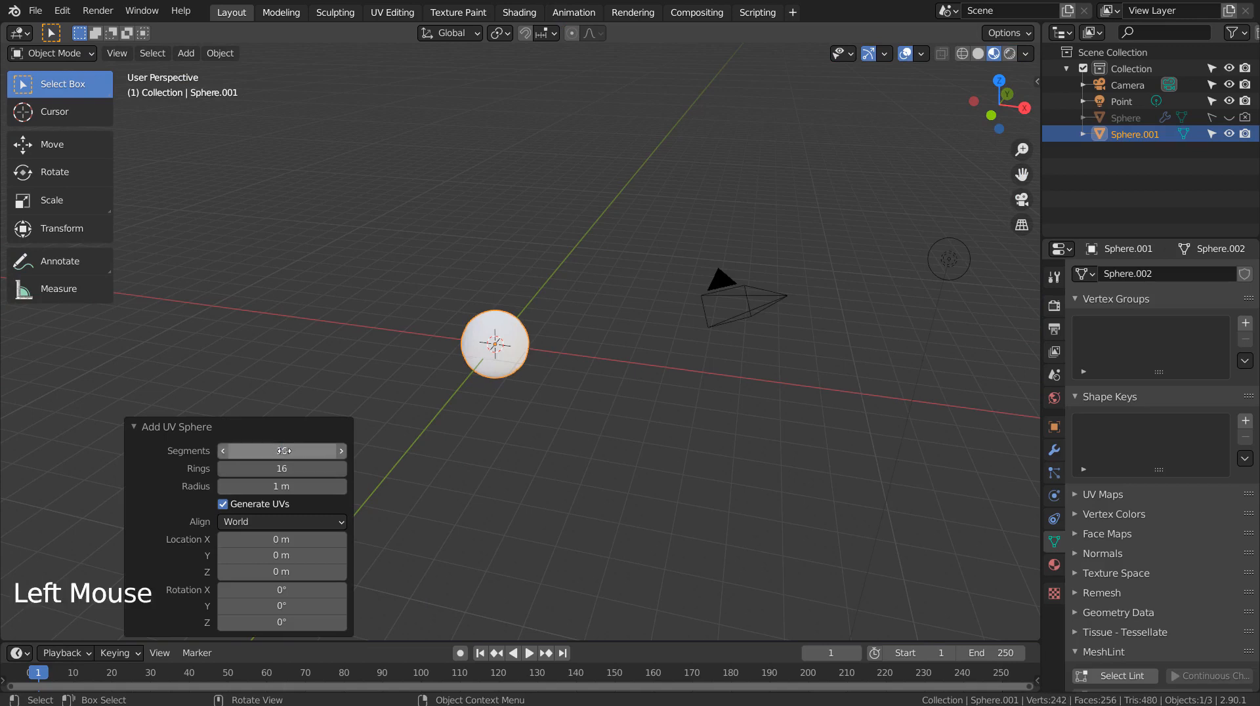
- Thin out the new sphere's vertex selection in Edit Mode with Checker Deselect
{"action": "key", "text": "Tab"}
{"action": "scroll", "coordinate": [535, 363], "scroll_direction": "up", "scroll_amount": 6}
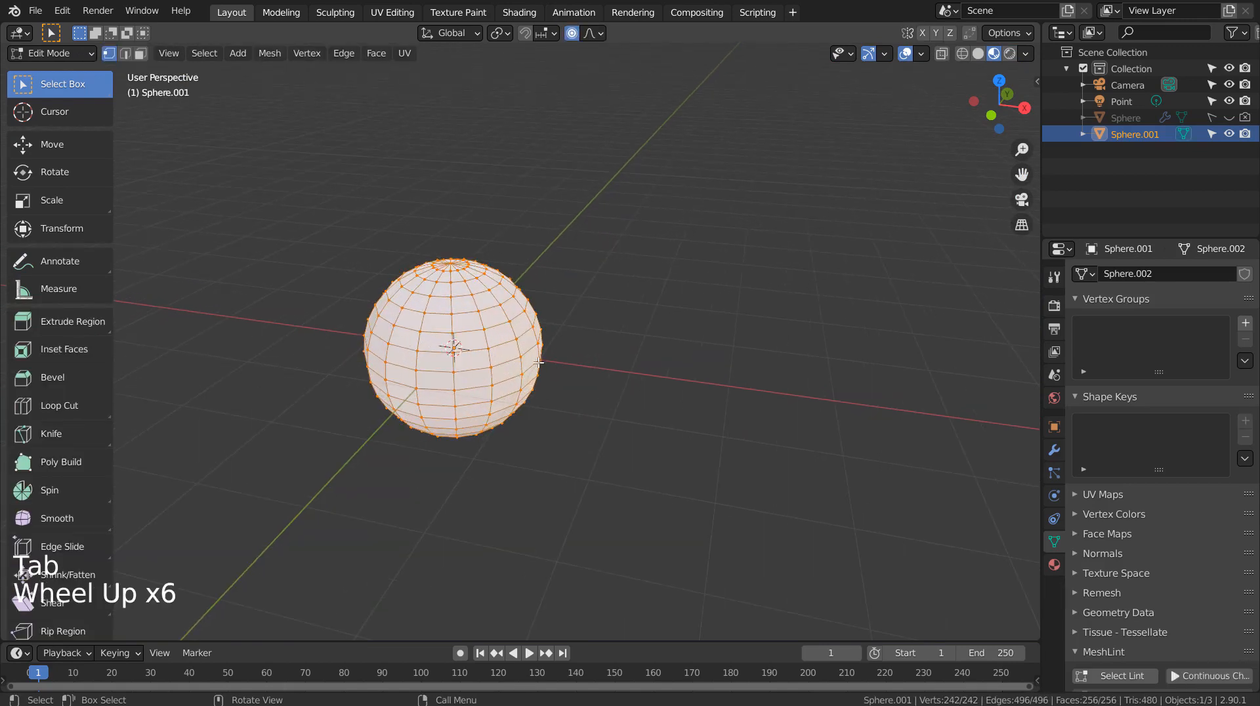
{"action": "left_click", "coordinate": [201, 53]}
{"action": "left_click", "coordinate": [231, 185]}
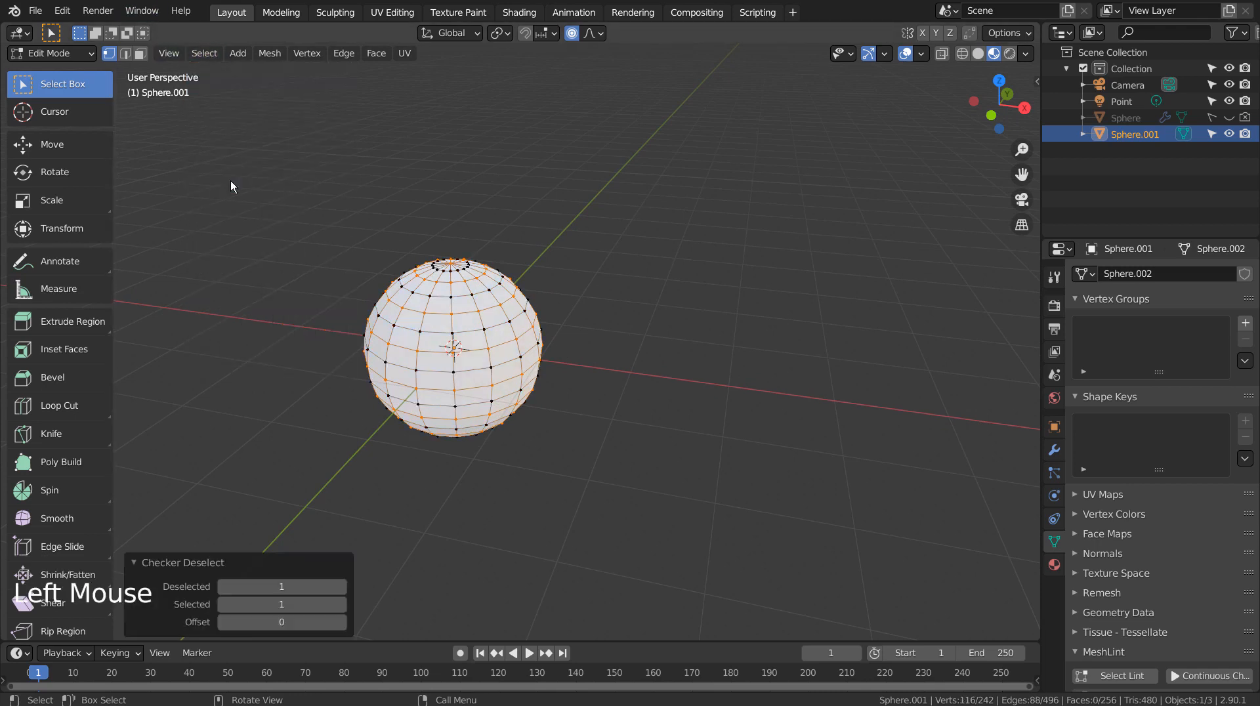
- Move the selected vertices up along Z by about 3.76 m with a proportional editing size of about 0.26
{"action": "key", "text": "g"}
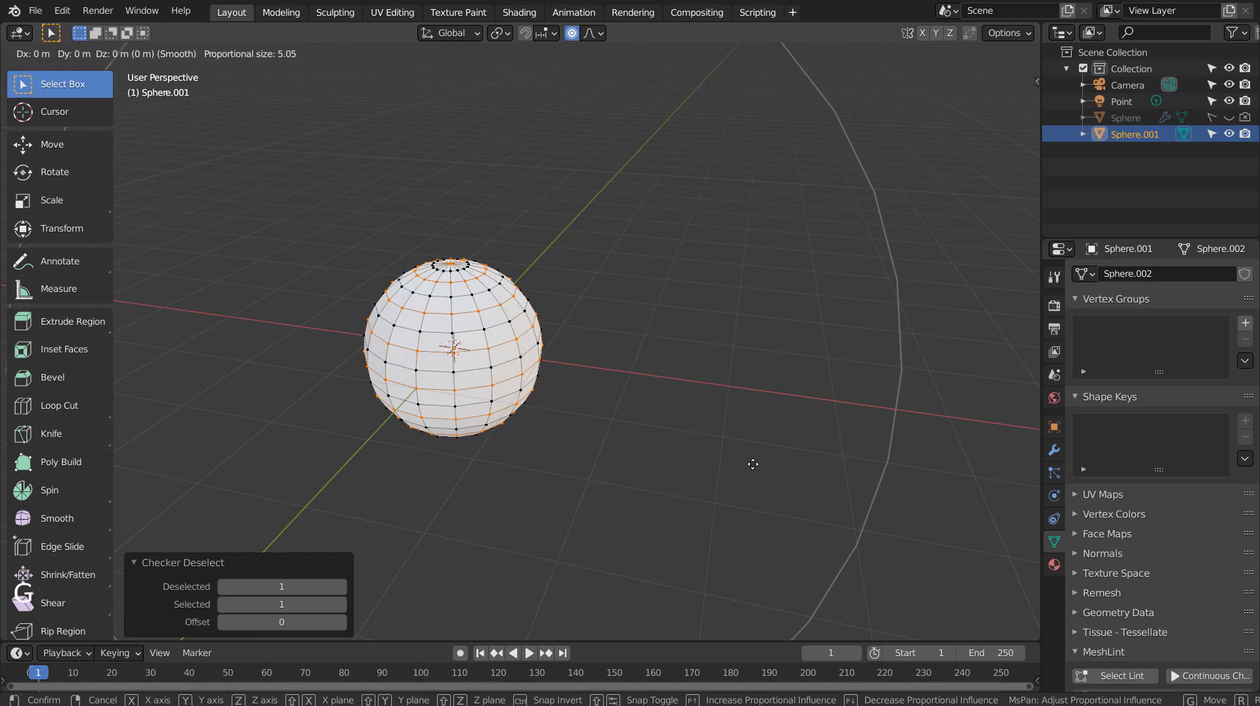
{"action": "scroll", "coordinate": [753, 464], "scroll_direction": "up", "scroll_amount": 19}
{"action": "key", "text": "z"}
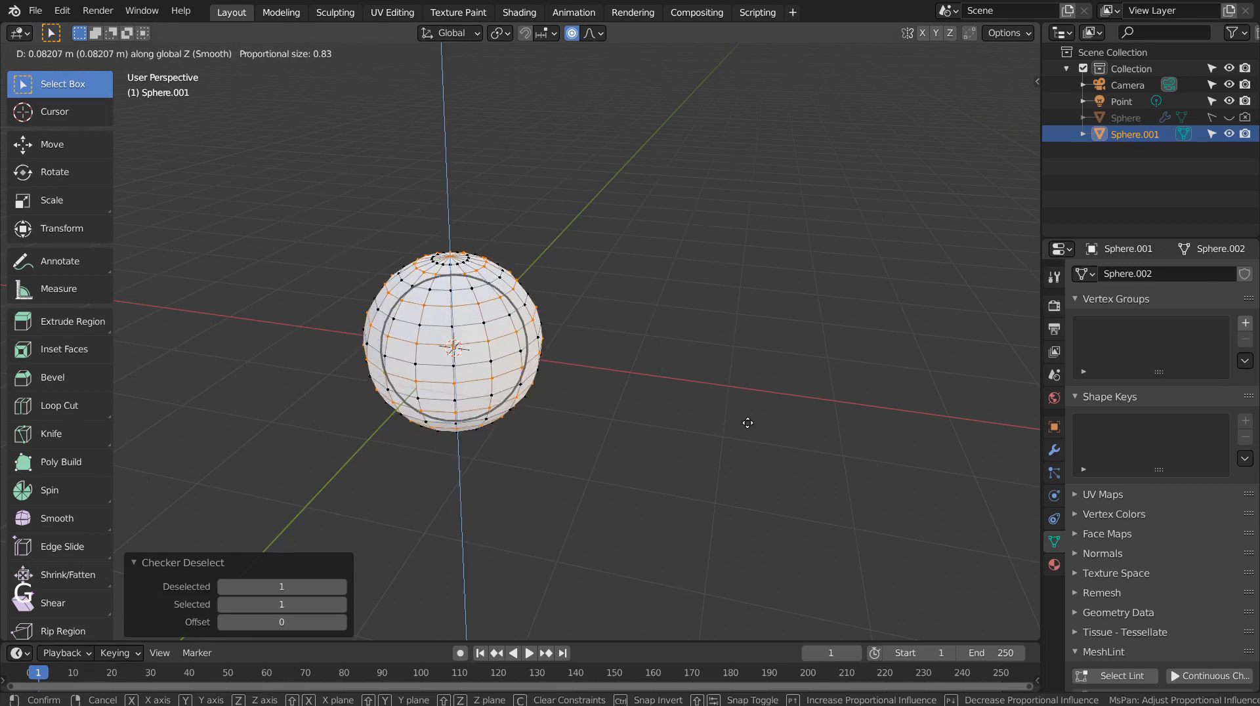
{"action": "scroll", "coordinate": [746, 366], "scroll_direction": "up", "scroll_amount": 5}
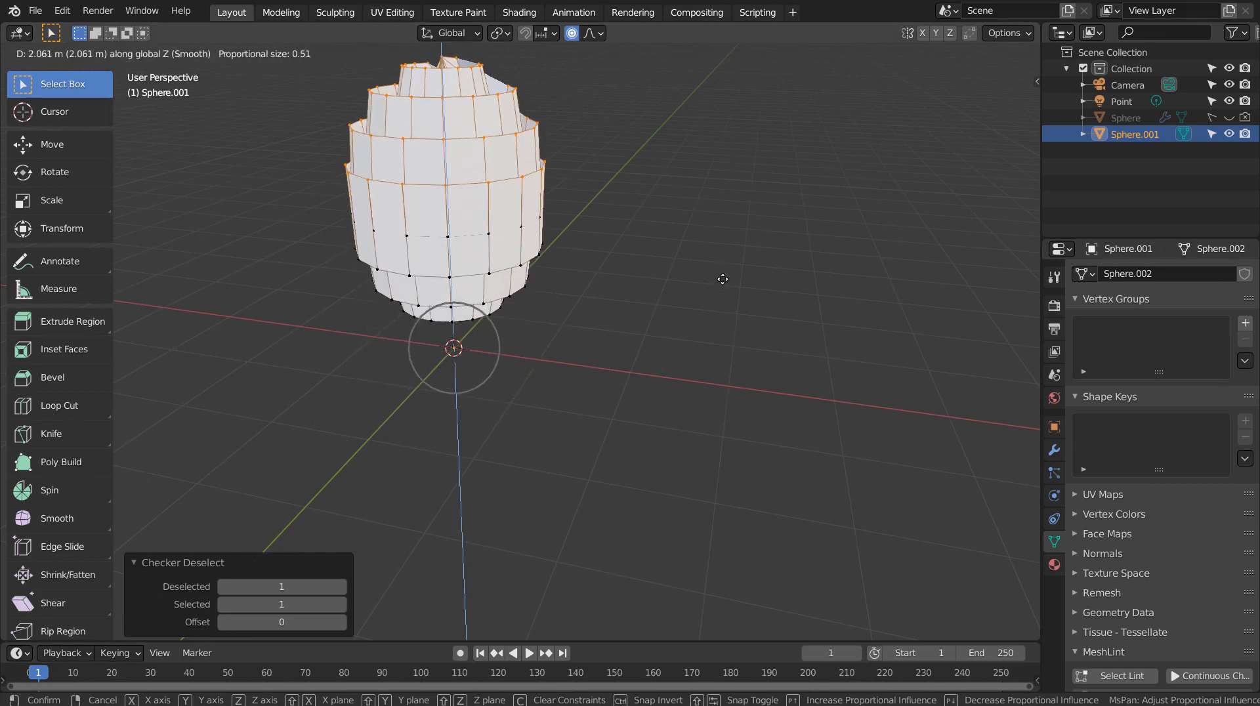
{"action": "scroll", "coordinate": [677, 89], "scroll_direction": "up", "scroll_amount": 4}
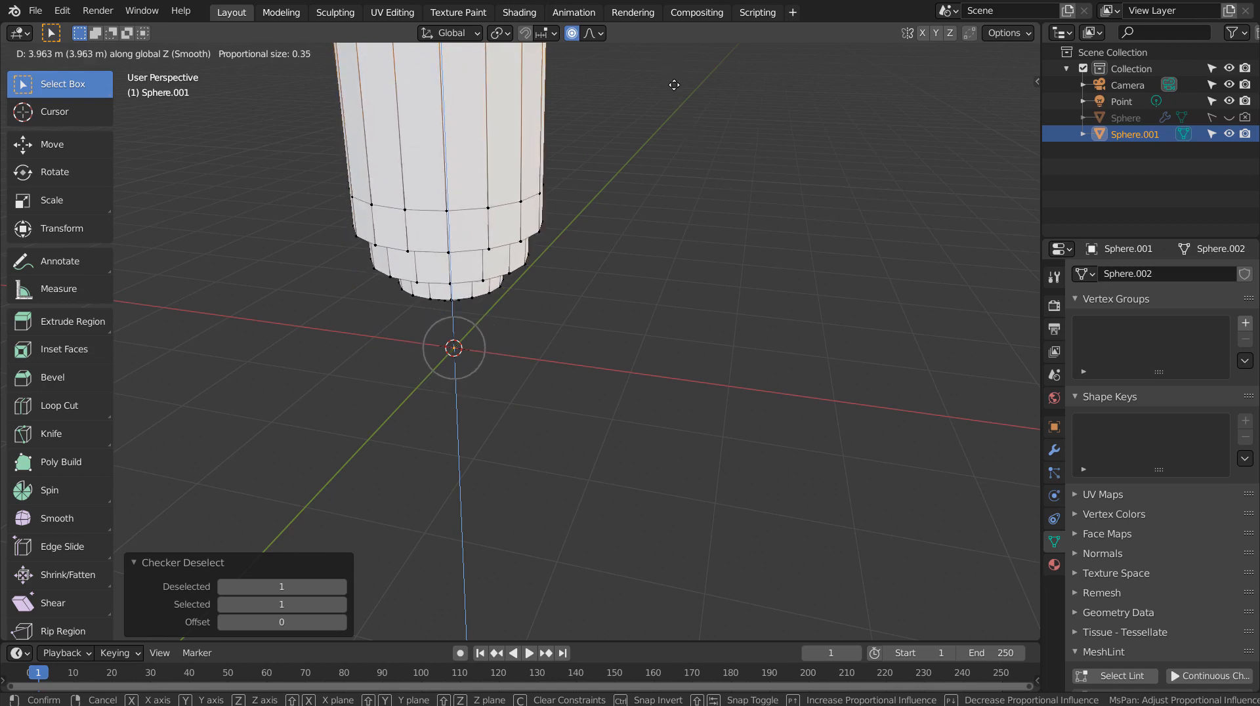
{"action": "left_click", "coordinate": [674, 85]}
- Scale up the raised vertices to flare the upper part of the sphere, and return to Object Mode
{"action": "middle_click_drag", "start_coordinate": [694, 136], "coordinate": [716, 321]}
{"action": "scroll", "coordinate": [701, 284], "scroll_direction": "down", "scroll_amount": 3}
{"action": "key", "text": "s"}
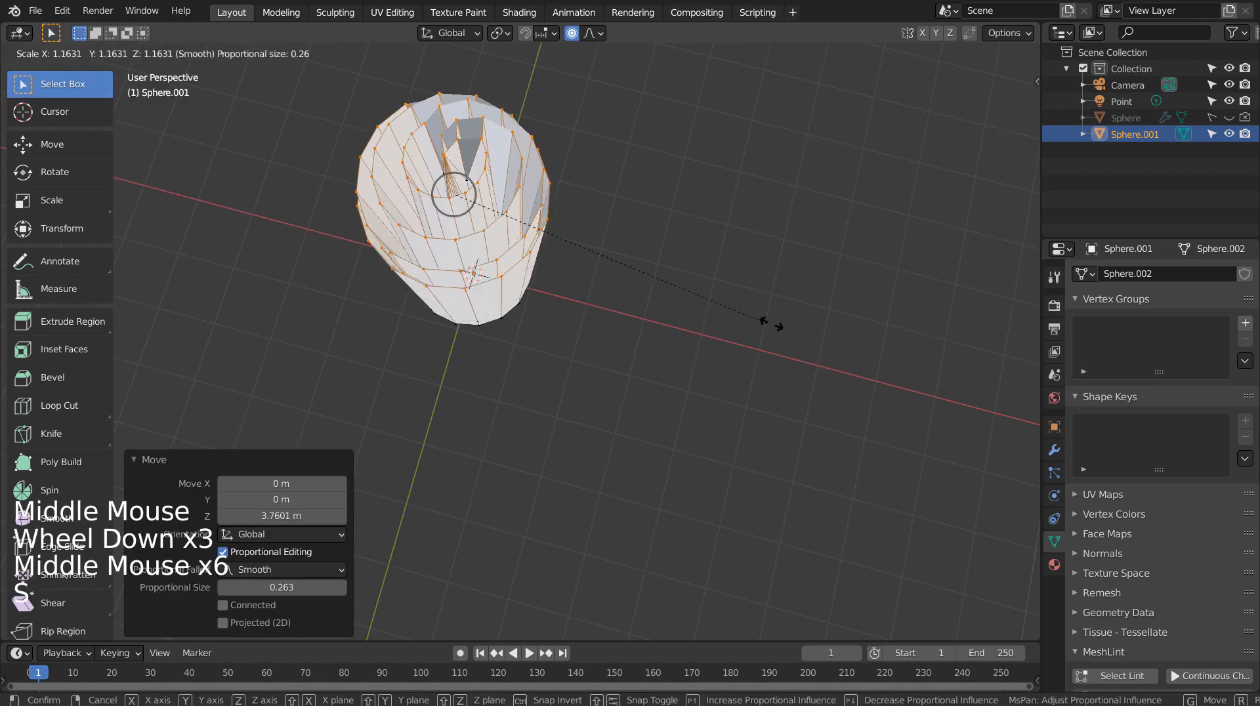
{"action": "left_click", "coordinate": [34, 407]}
{"action": "key", "text": "Tab"}
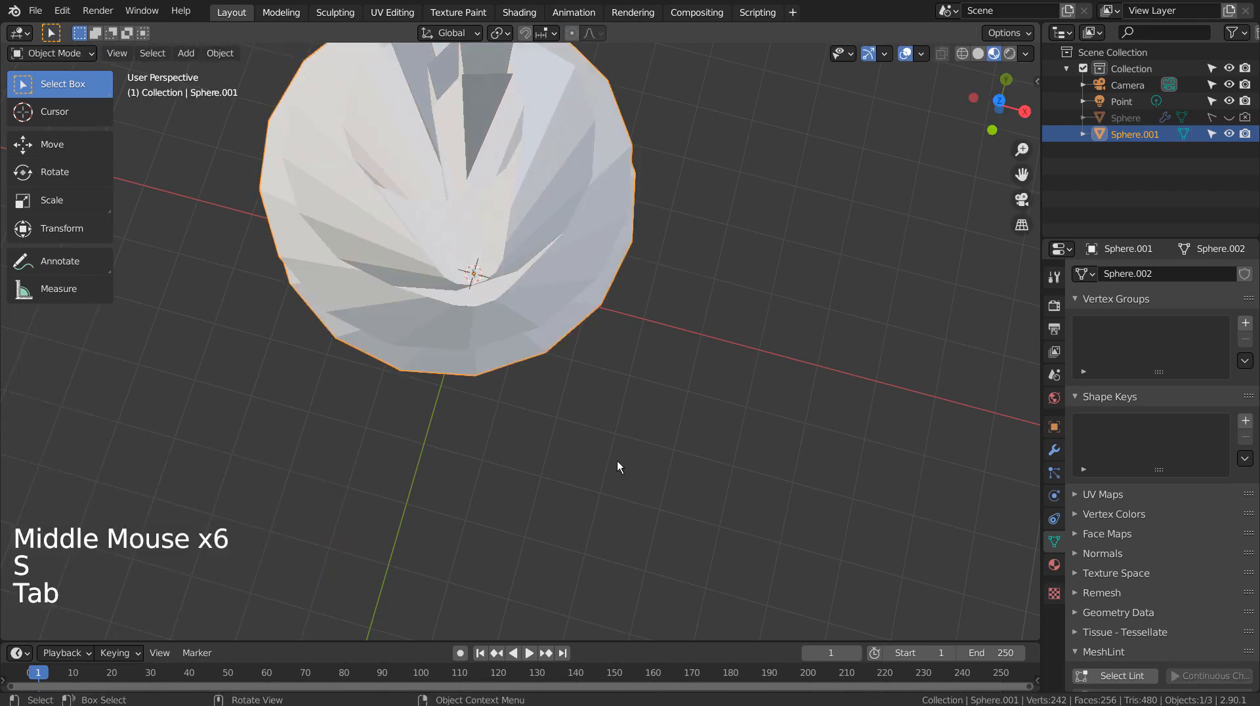
- Add Solidify and Wireframe modifiers to the flared sphere, with a Solidify thickness of about 4.11 m
{"action": "middle_click_drag", "start_coordinate": [617, 461], "coordinate": [629, 212]}
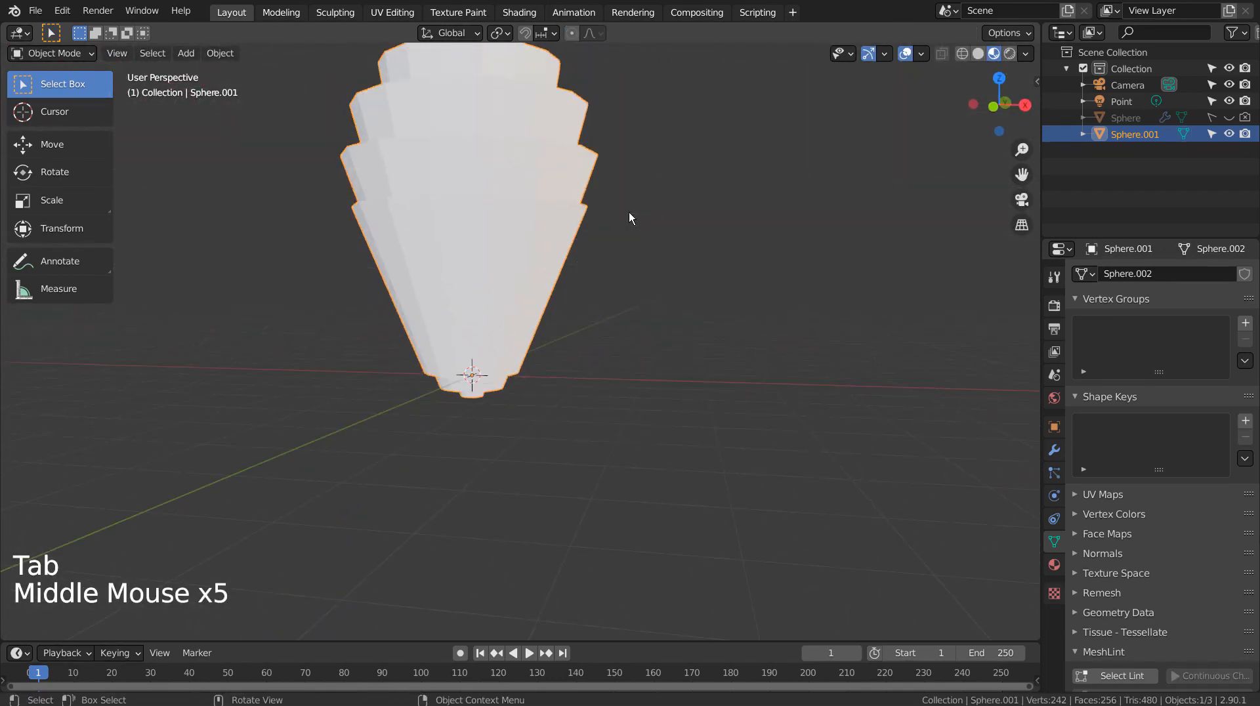
{"action": "scroll", "coordinate": [569, 268], "scroll_direction": "down", "scroll_amount": 3}
{"action": "middle_click_drag", "start_coordinate": [536, 273], "coordinate": [885, 291]}
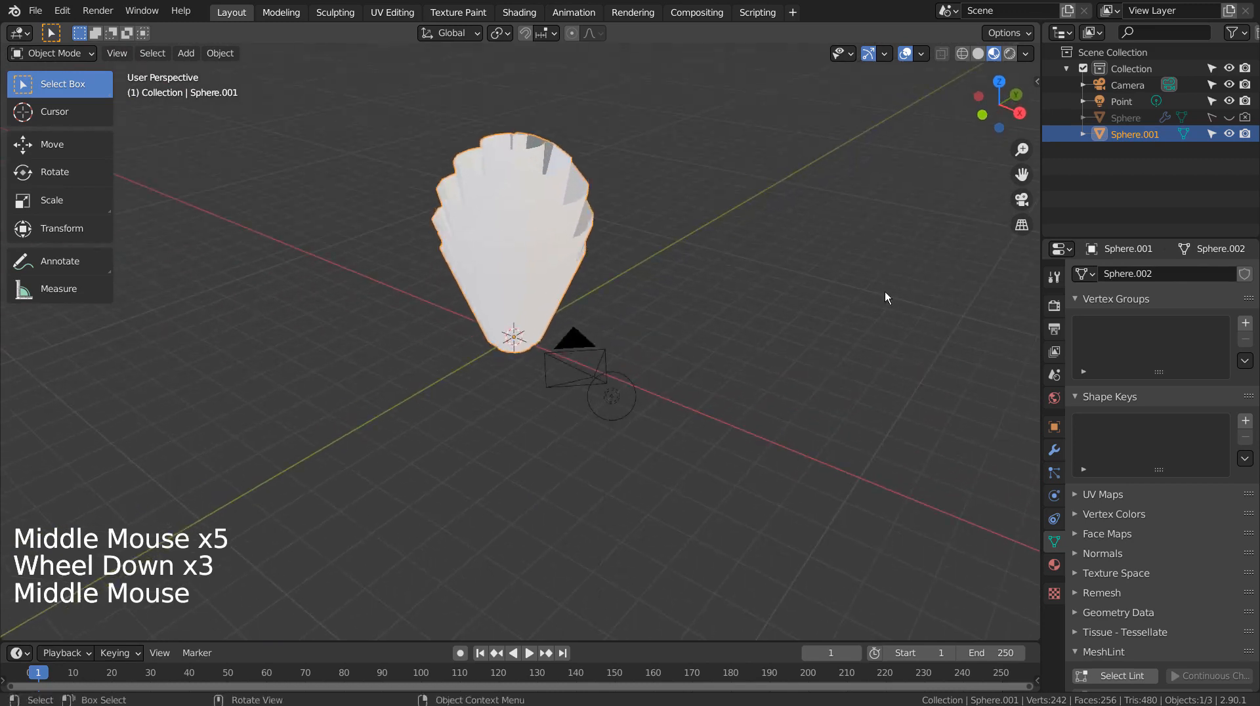
{"action": "left_click", "coordinate": [1055, 450]}
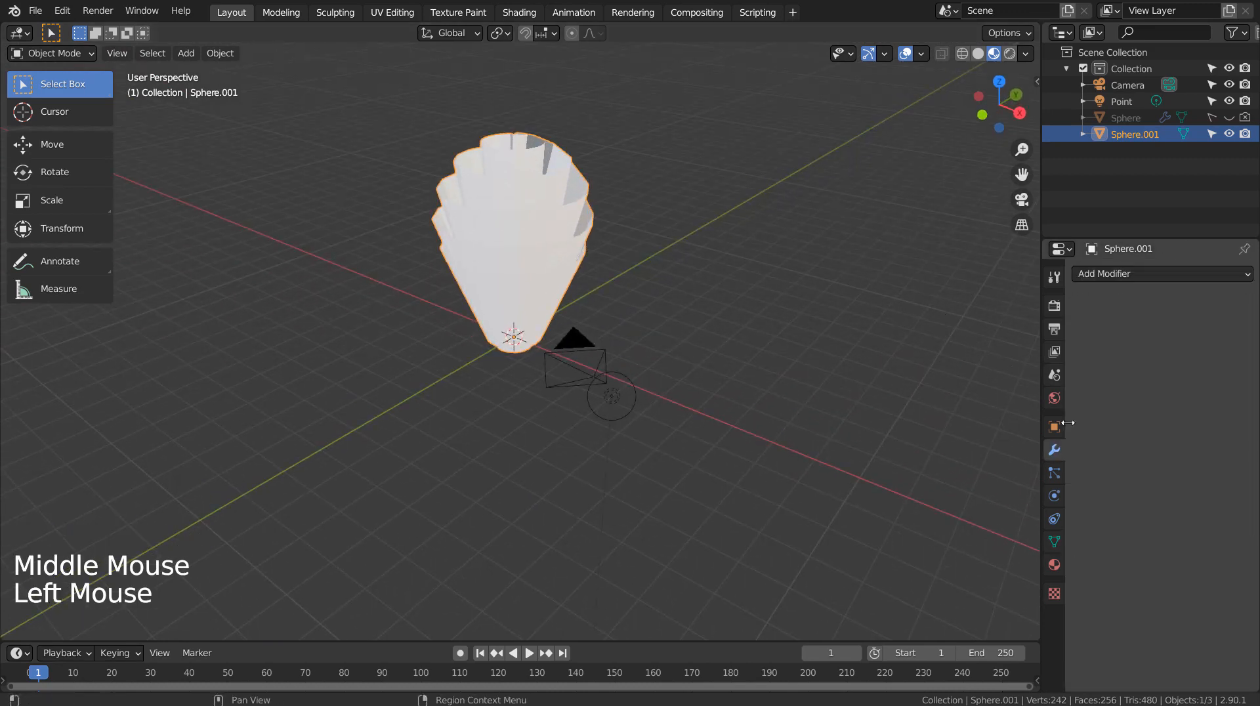
{"action": "left_click", "coordinate": [1136, 276]}
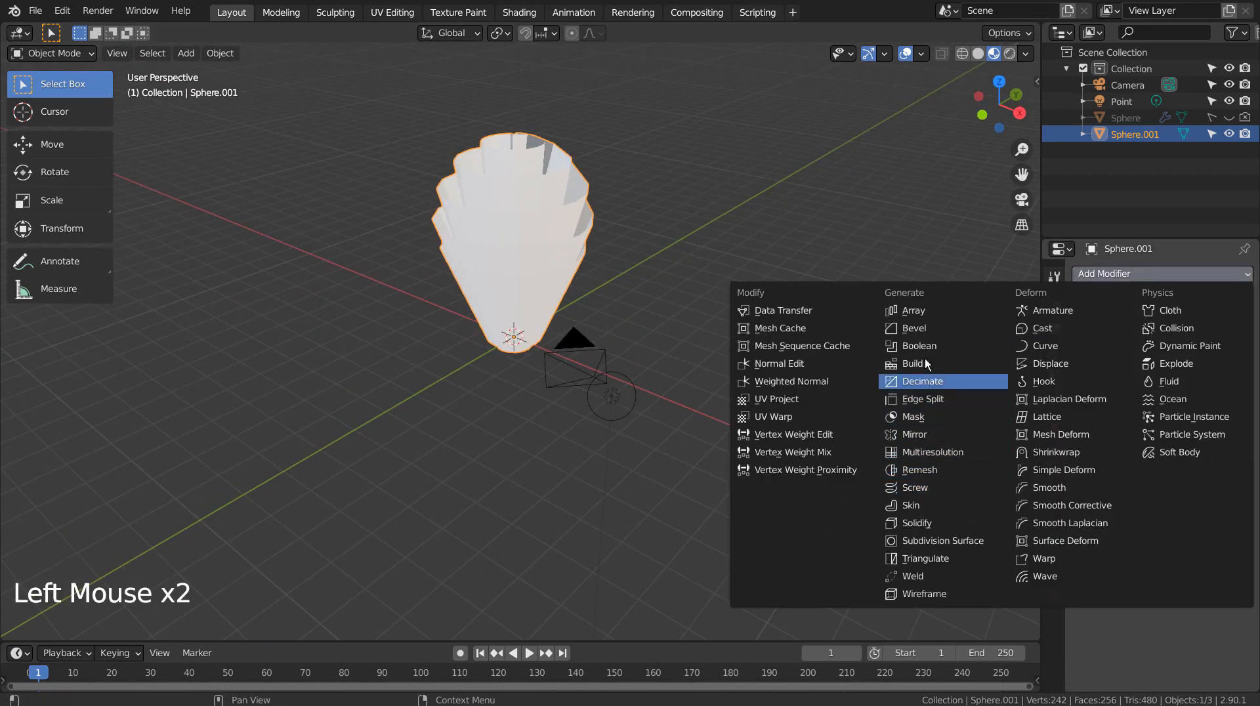
{"action": "left_click", "coordinate": [917, 522]}
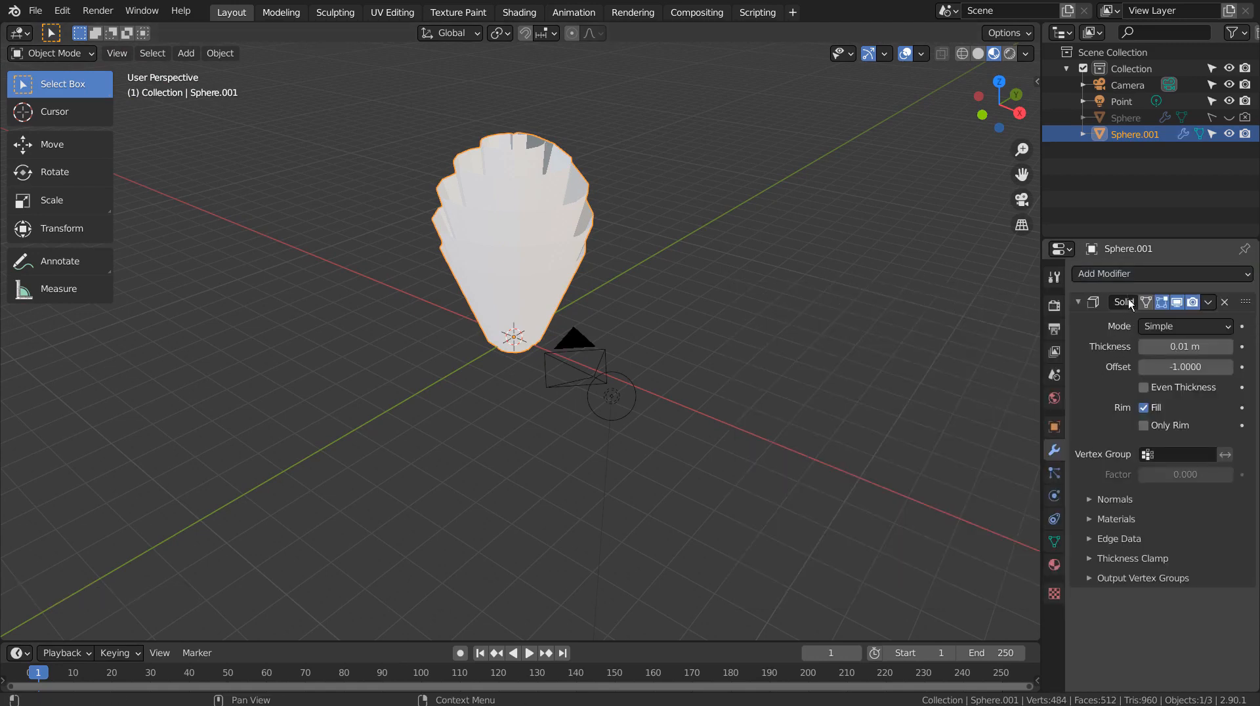
{"action": "left_click", "coordinate": [1129, 276]}
{"action": "left_click", "coordinate": [918, 592]}
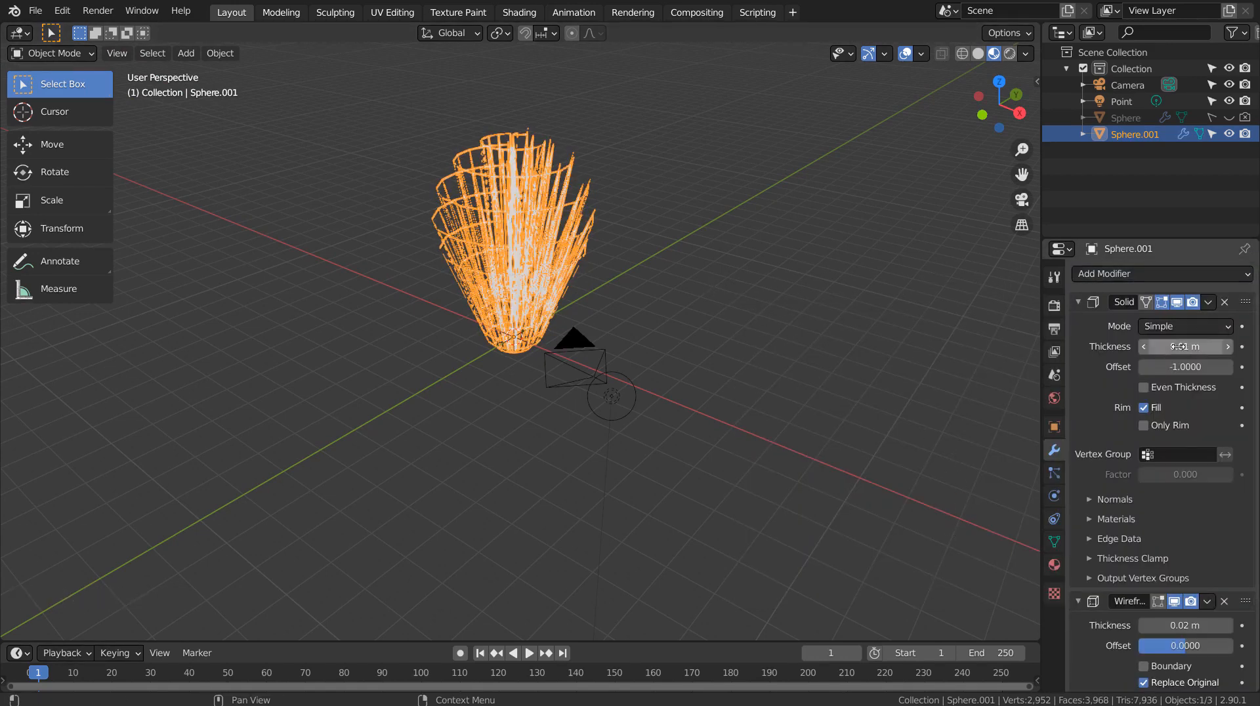
{"action": "left_click_drag", "start_coordinate": [1186, 346], "coordinate": [1250, 347]}
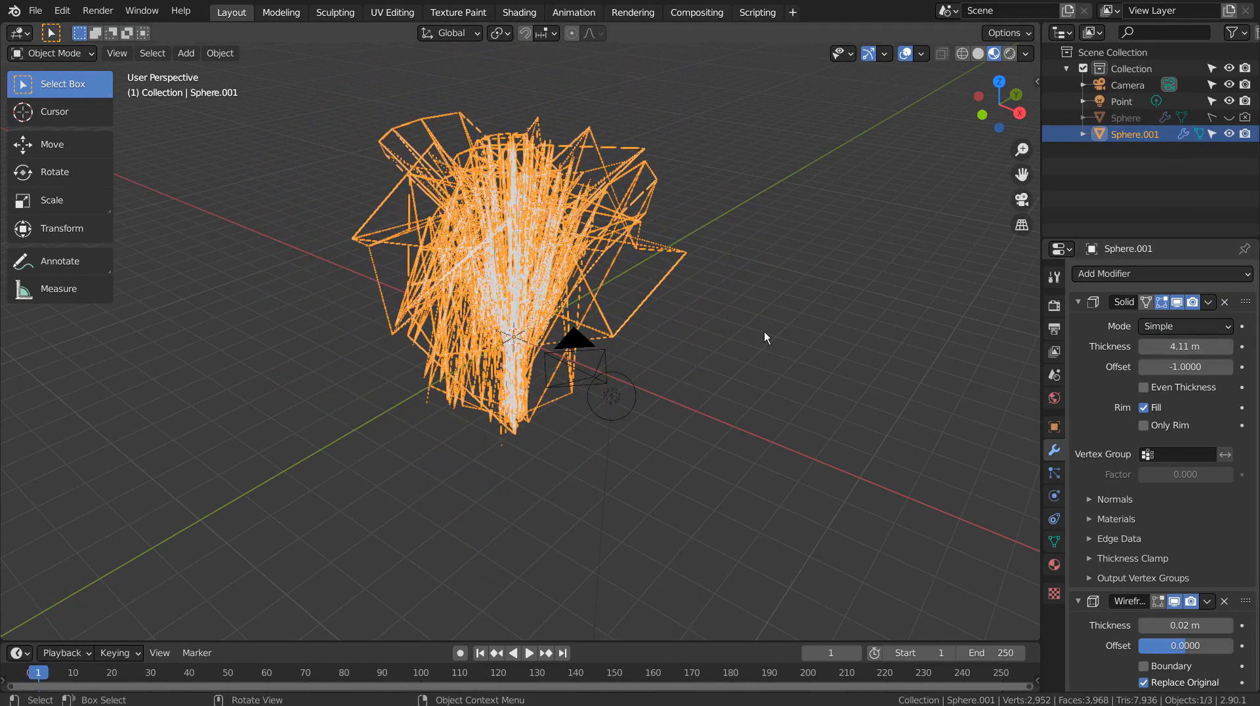
- Align the camera to a close view of the flared wireframe structure and fly it further into the strands
{"action": "middle_click_drag", "start_coordinate": [764, 332], "coordinate": [674, 485]}
{"action": "scroll", "coordinate": [659, 328], "scroll_direction": "up", "scroll_amount": 4}
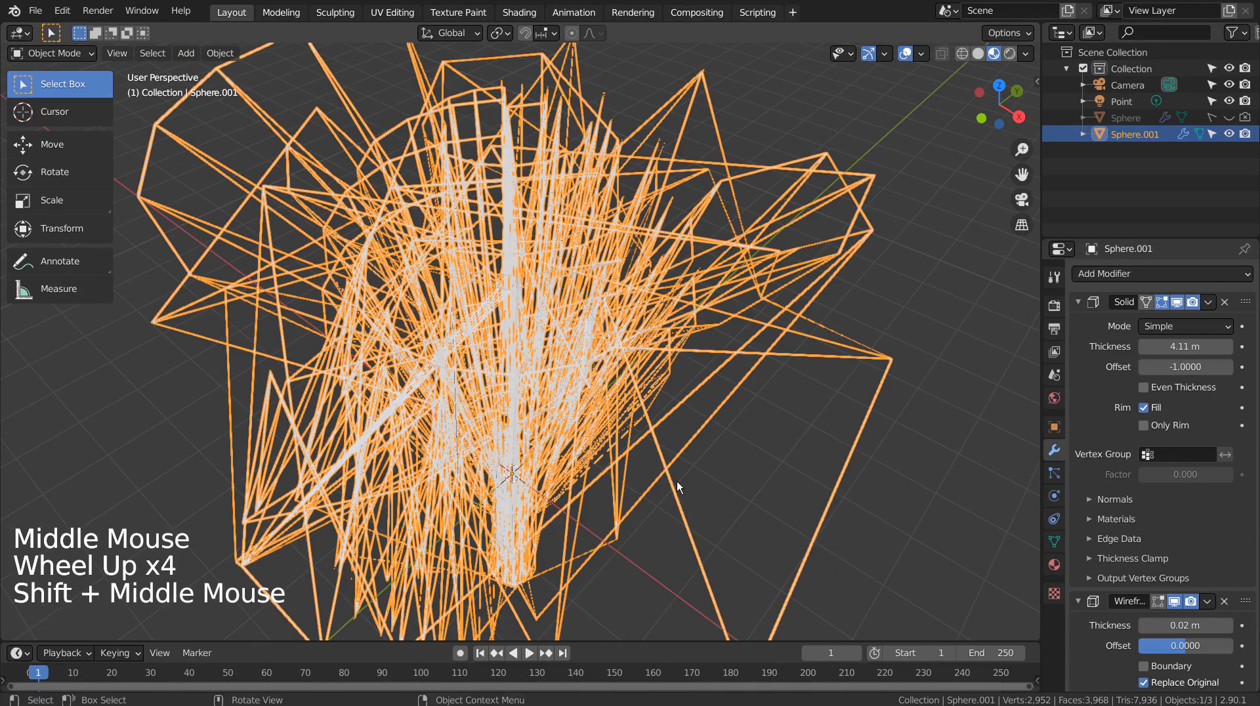
{"action": "scroll", "coordinate": [676, 481], "scroll_direction": "up", "scroll_amount": 2}
{"action": "key", "text": "ctrl+alt+KP_0"}
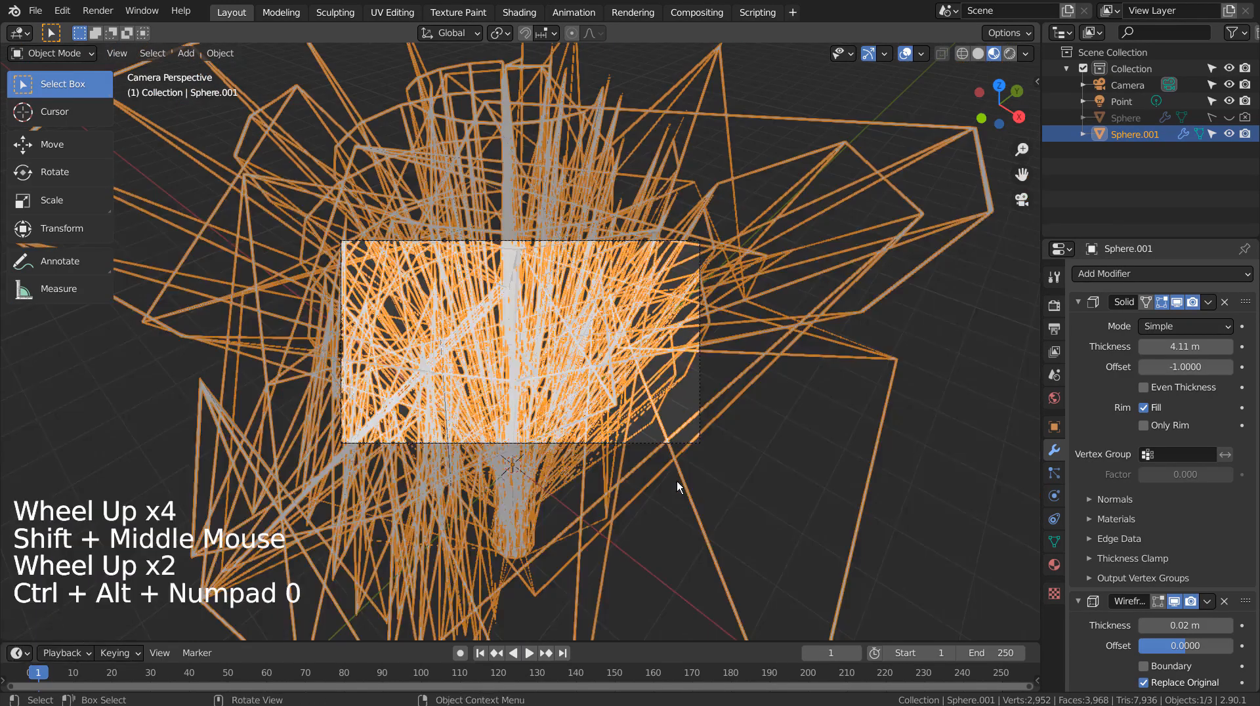
{"action": "key", "text": "shift+grave"}
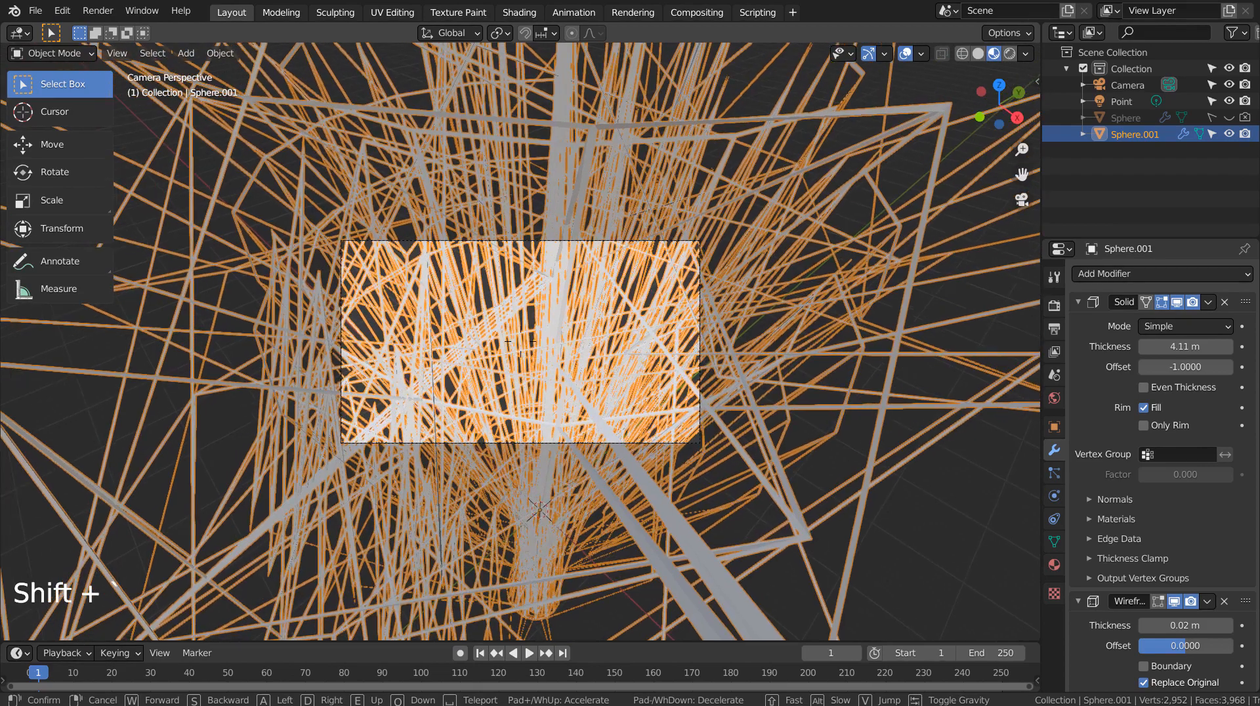
{"action": "left_click", "coordinate": [521, 342]}
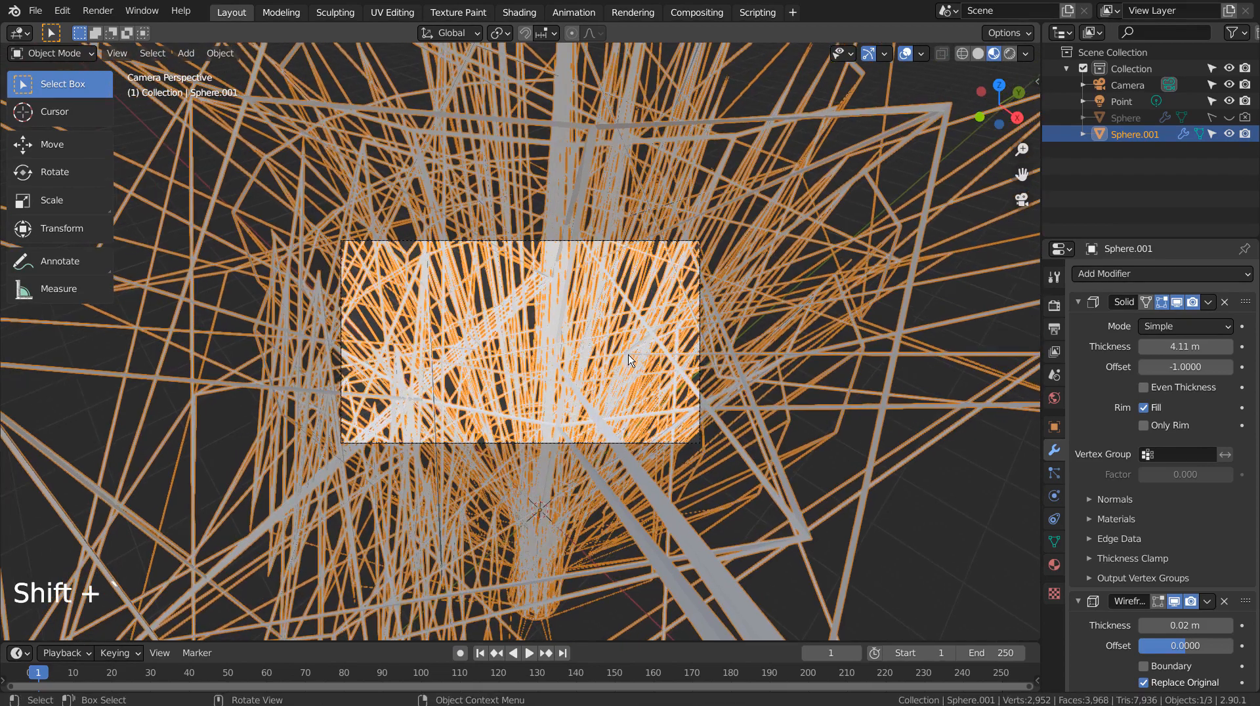
- Check the structure in rendered shading with nothing selected, return to solid shading, and save the file
{"action": "left_click", "coordinate": [1011, 54]}
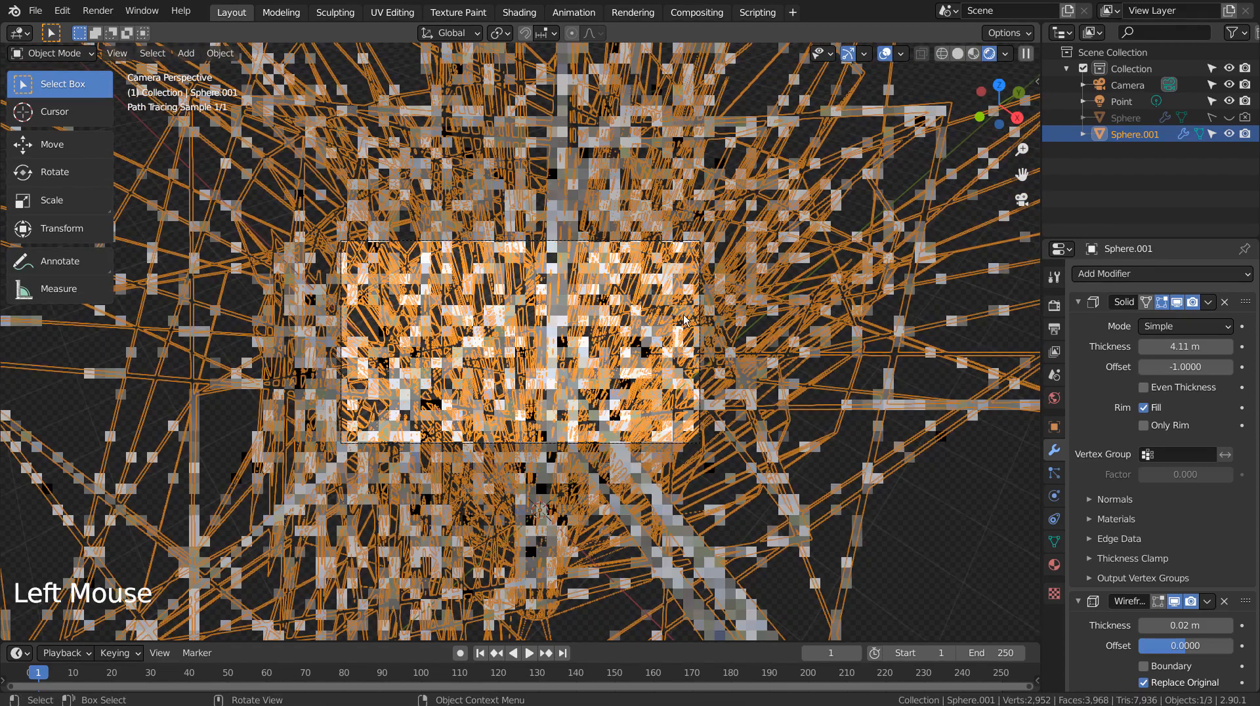
{"action": "key", "text": "alt+a"}
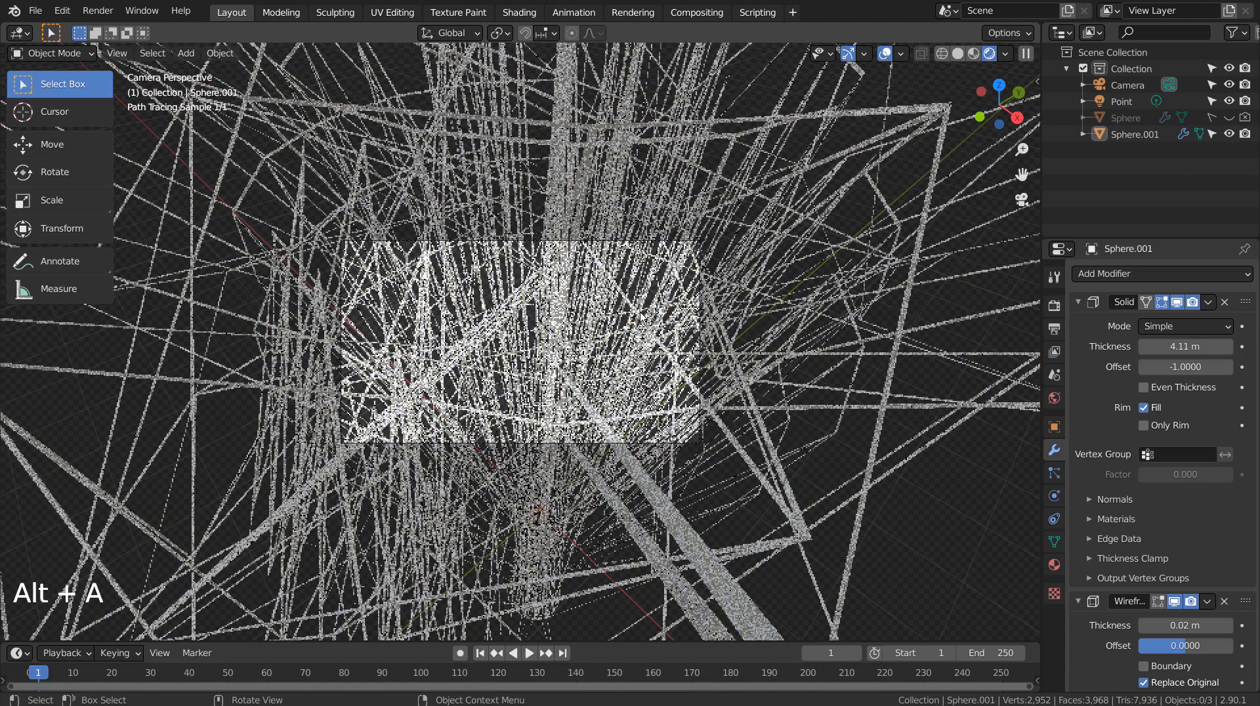
{"action": "left_click", "coordinate": [959, 55]}
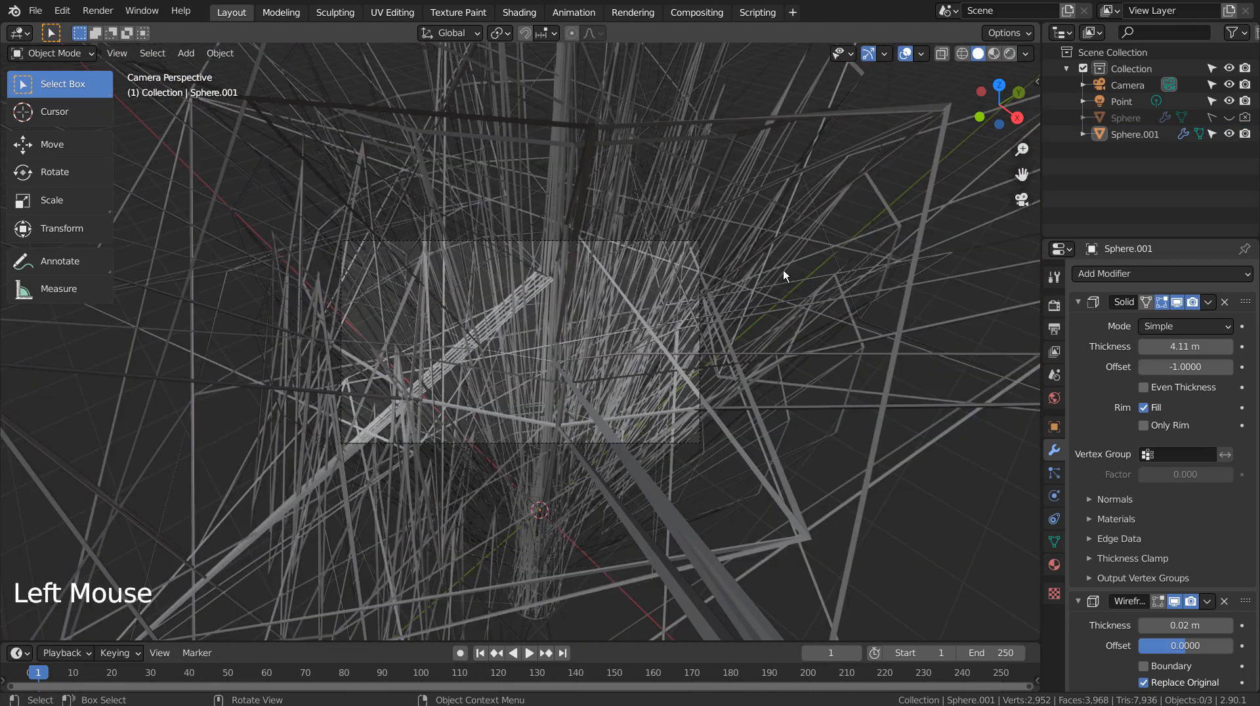
{"action": "key", "text": "ctrl+s"}
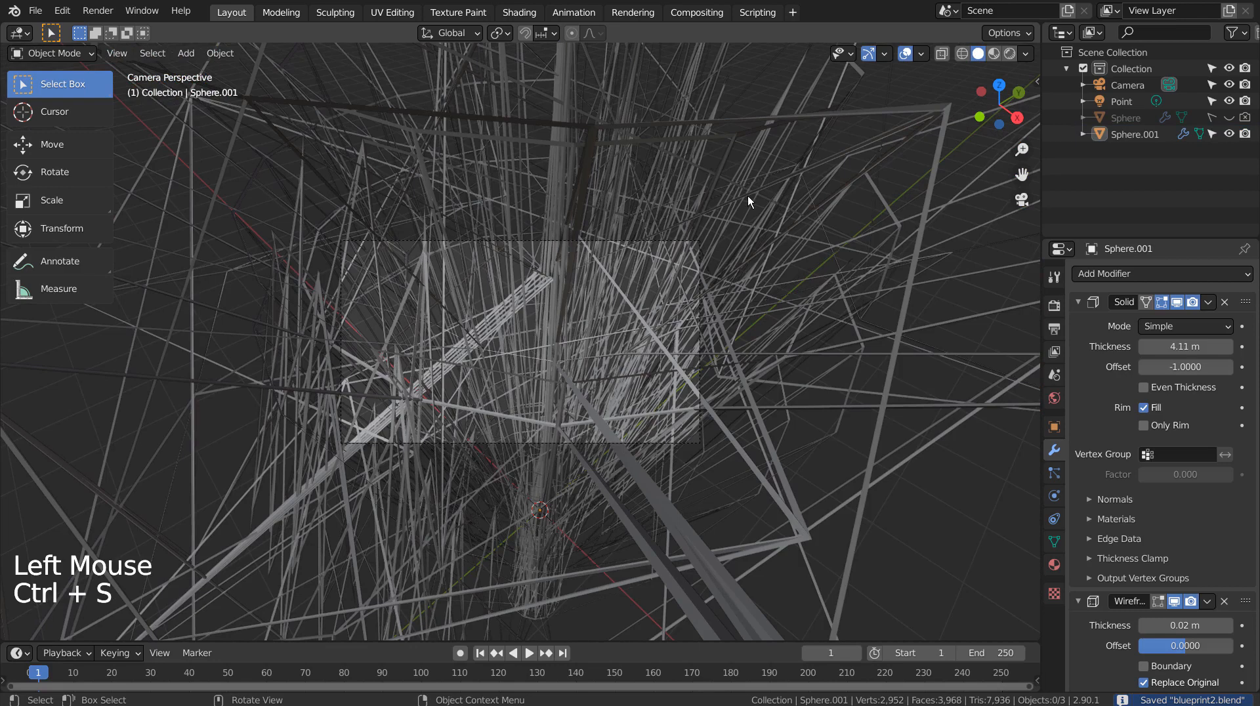
- Assign the existing Material.001 to the flared wireframe sphere and deselect it
{"action": "left_click", "coordinate": [684, 194]}
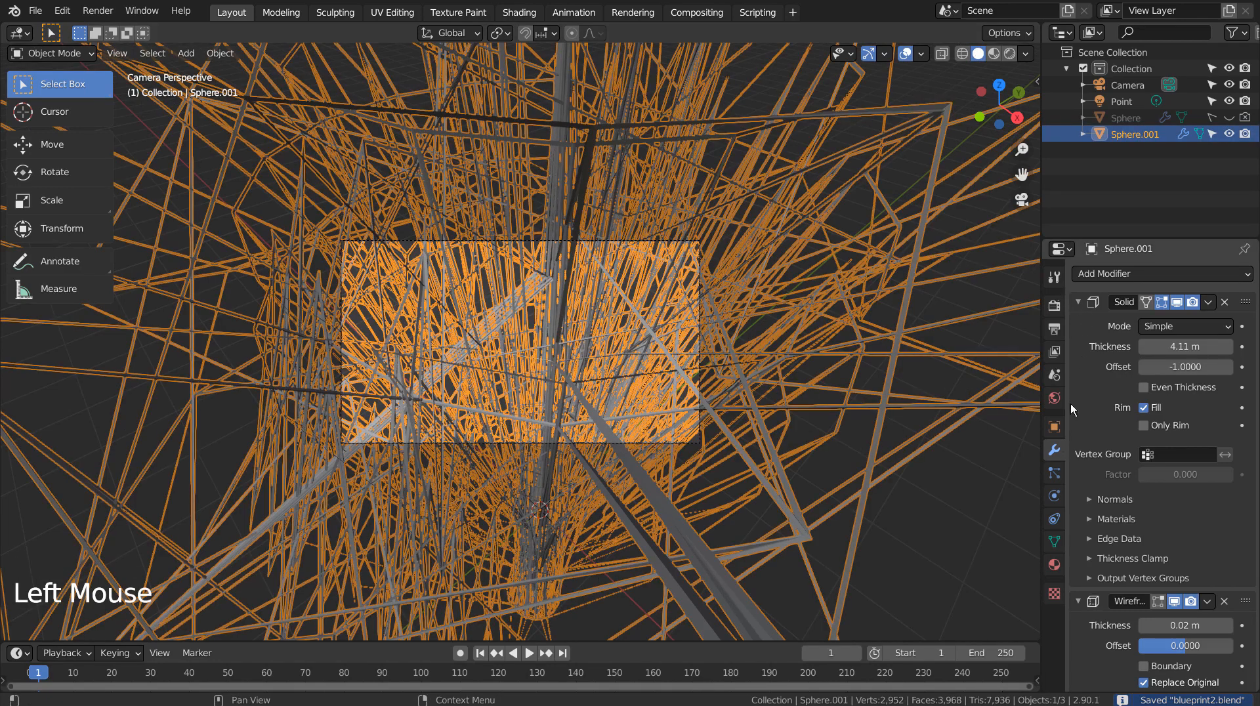
{"action": "left_click", "coordinate": [1054, 565]}
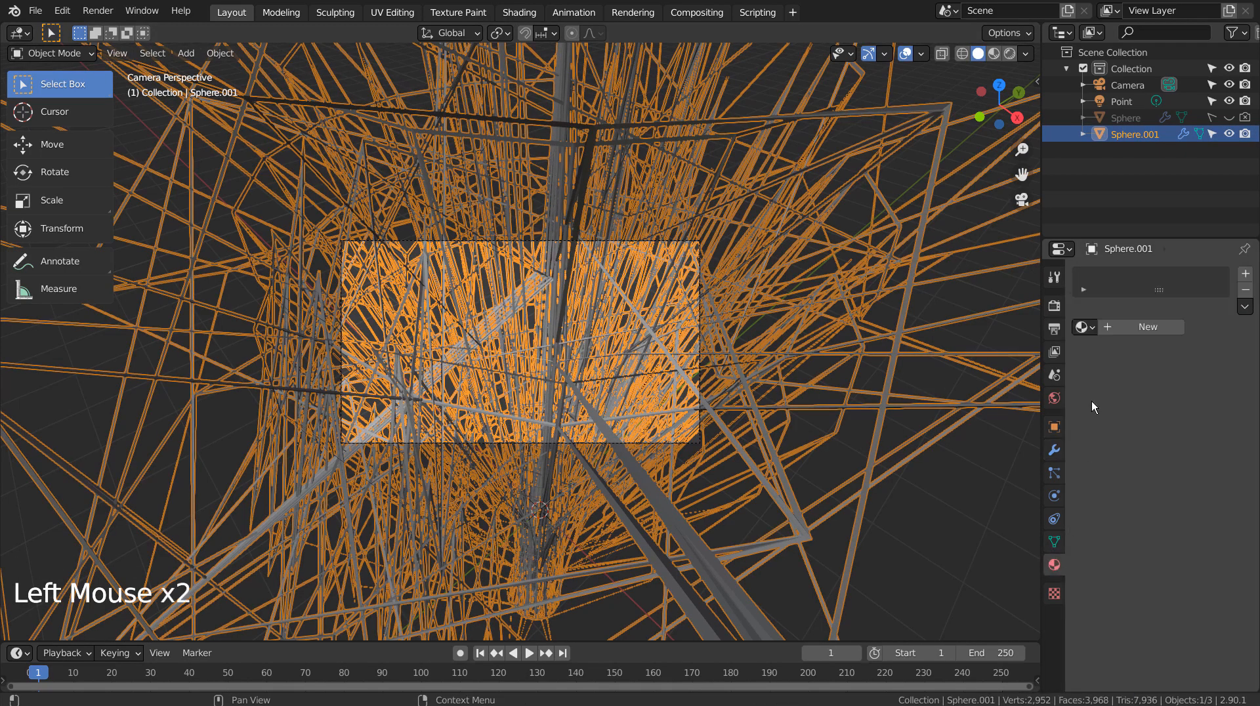
{"action": "left_click", "coordinate": [1083, 327]}
{"action": "left_click", "coordinate": [932, 366]}
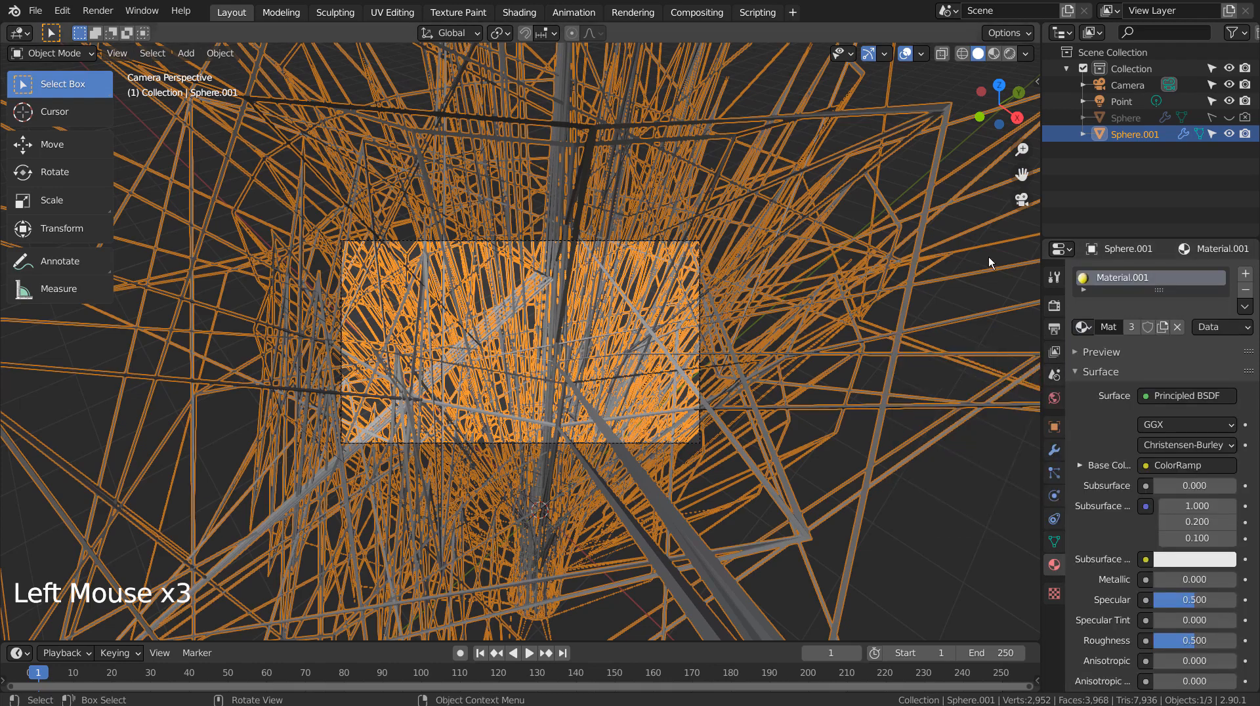
{"action": "double_click", "coordinate": [968, 223]}
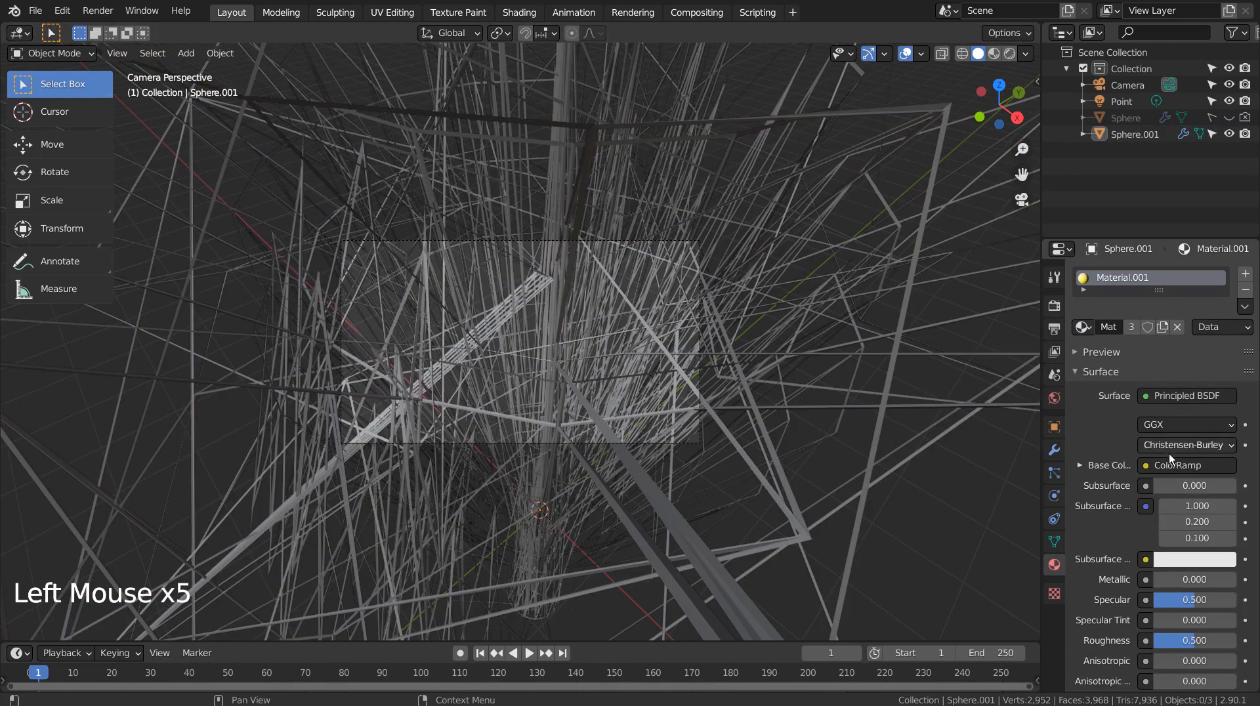
- In rendered shading, set the material's Metallic to about 0.913 and Roughness to about 0.193
{"action": "left_click", "coordinate": [1016, 53]}
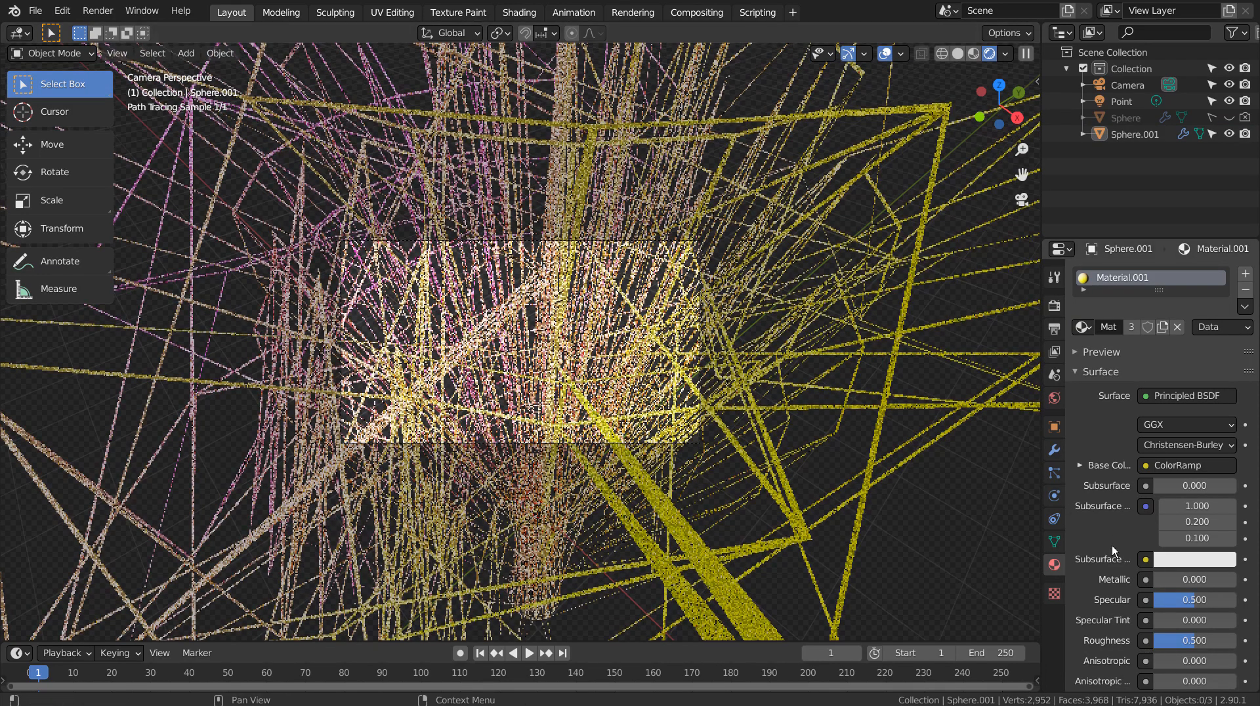
{"action": "left_click", "coordinate": [1175, 579]}
{"action": "left_click_drag", "start_coordinate": [1175, 579], "coordinate": [1169, 641]}
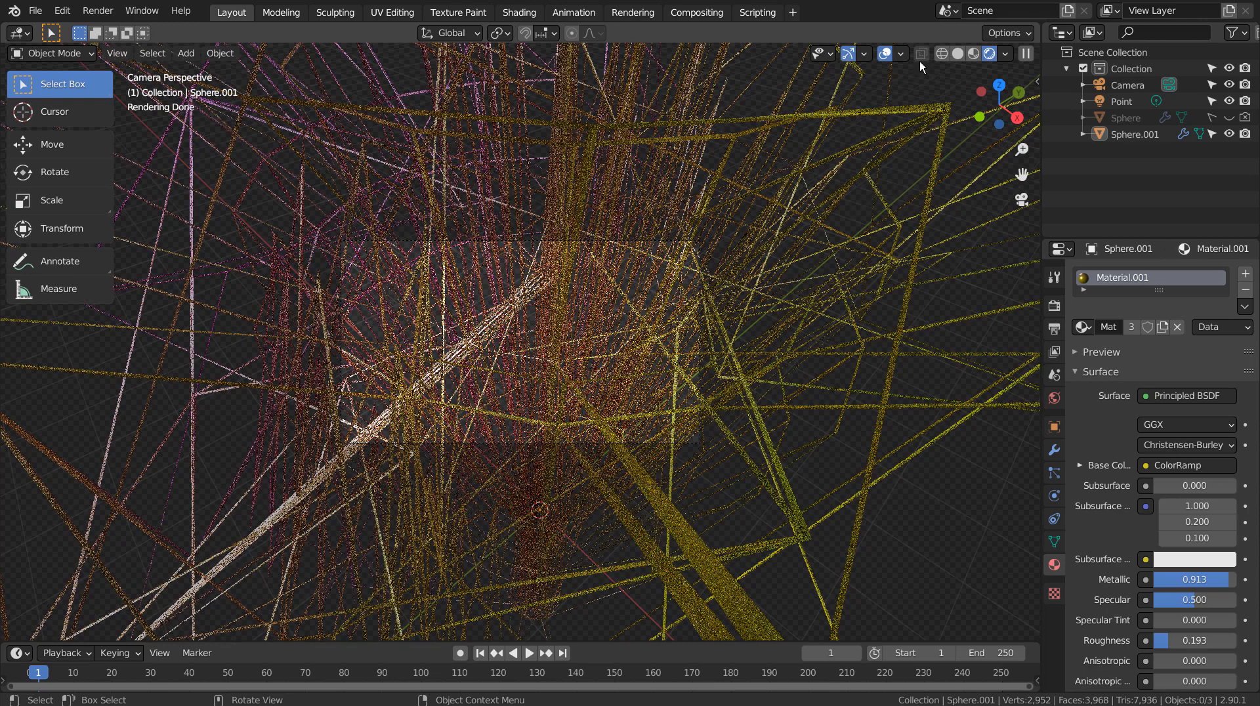
- In solid shading, add a UV sphere and scale it up by about 15.56 to enclose the scene
{"action": "left_click", "coordinate": [958, 53]}
{"action": "key", "text": "shift+a"}
{"action": "mouse_move", "coordinate": [850, 294]}
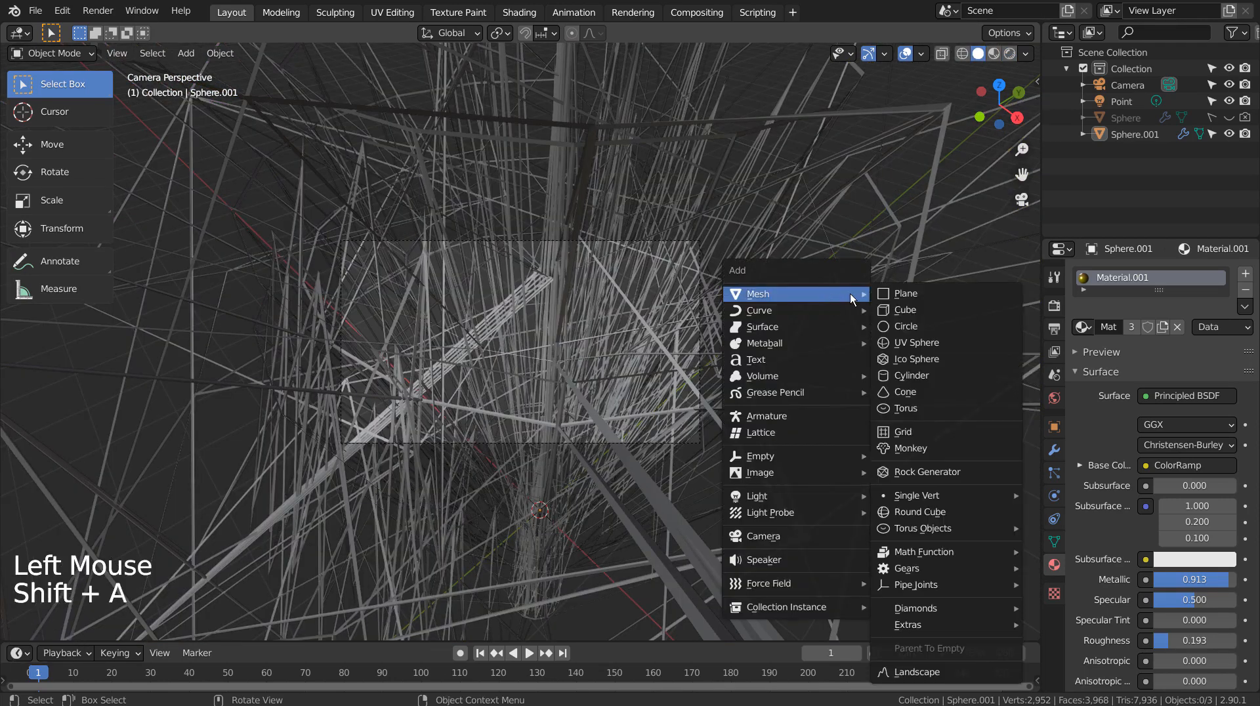
{"action": "left_click", "coordinate": [916, 342]}
{"action": "key", "text": "s"}
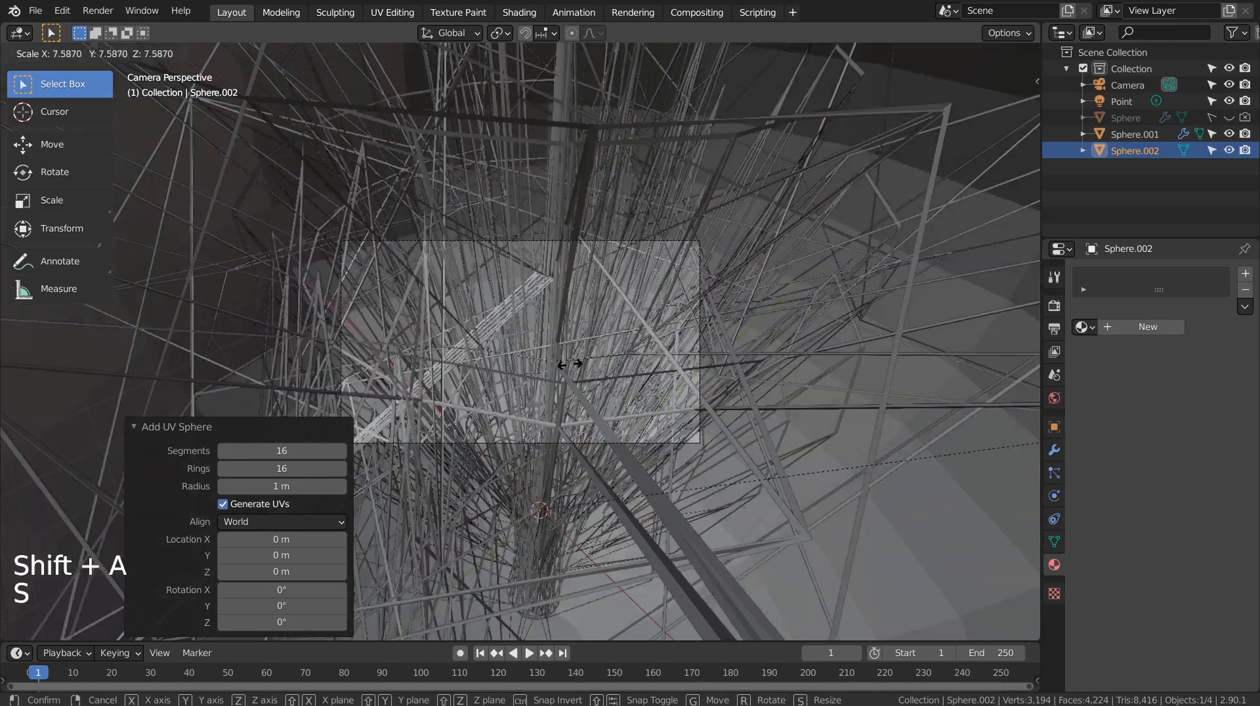
{"action": "left_click", "coordinate": [750, 427]}
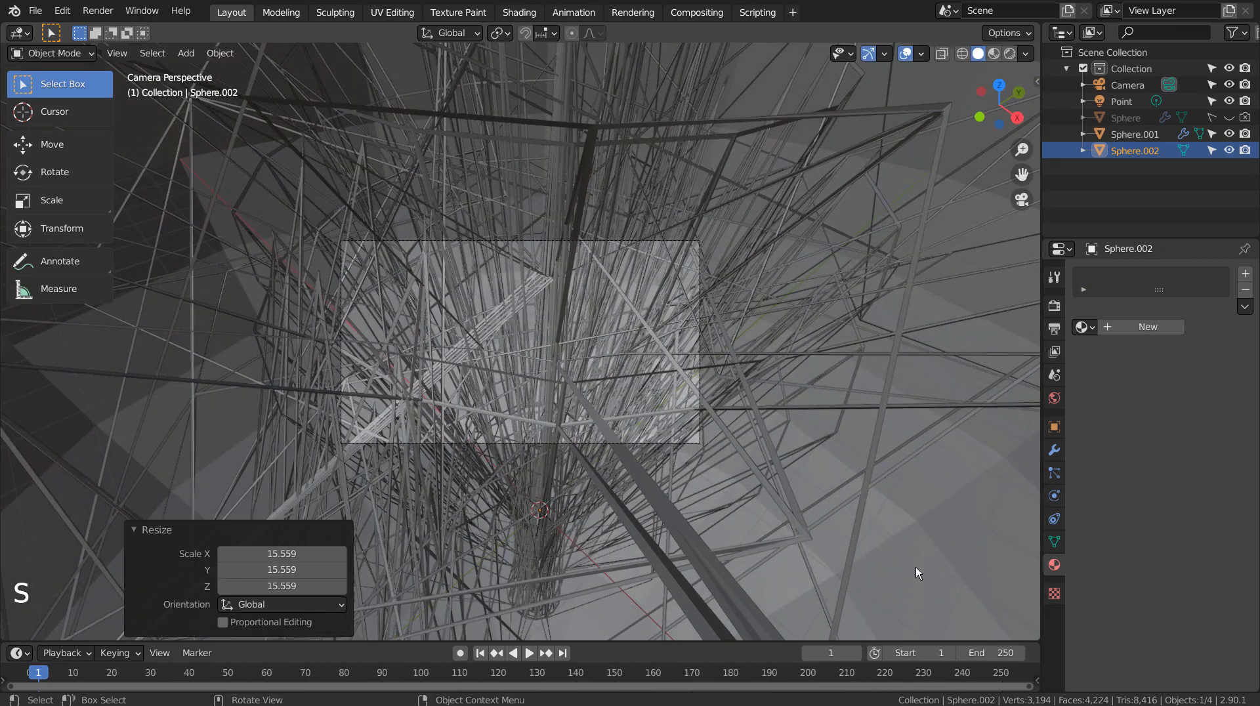
- Subdivide the enclosing sphere at level 3 and shade it smooth
{"action": "key", "text": "ctrl+3"}
{"action": "right_click", "coordinate": [942, 569]}
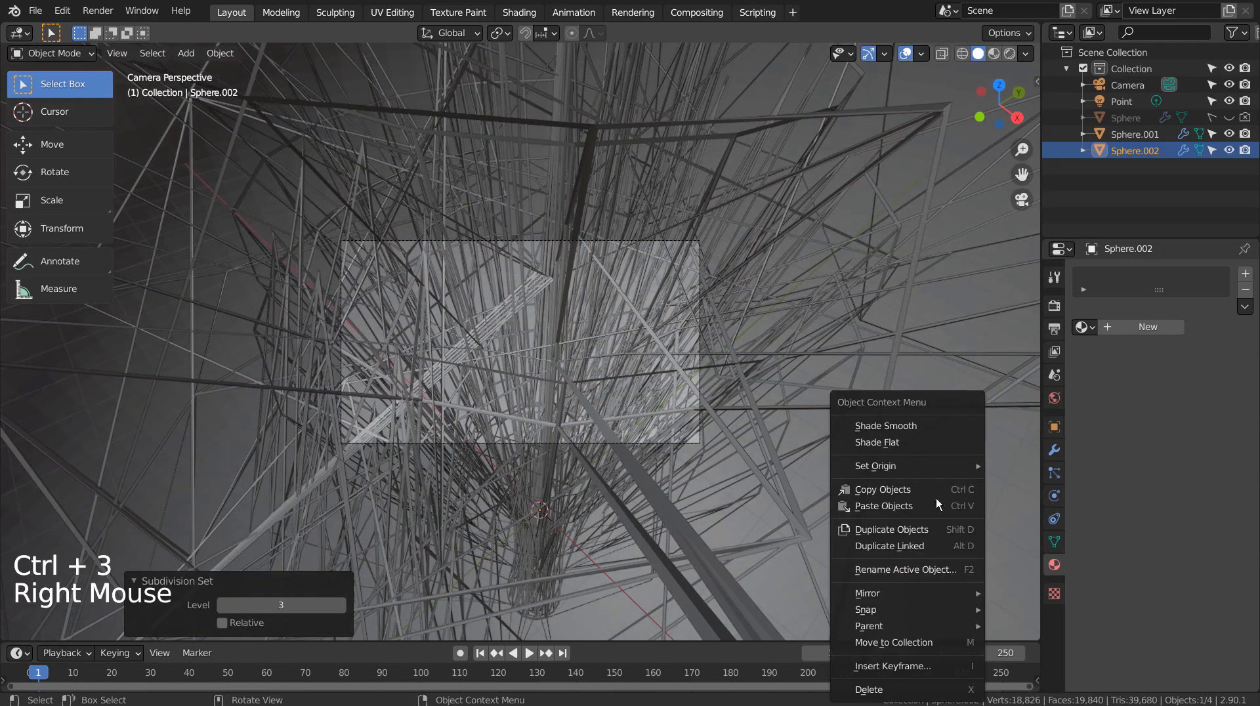
{"action": "left_click", "coordinate": [937, 427]}
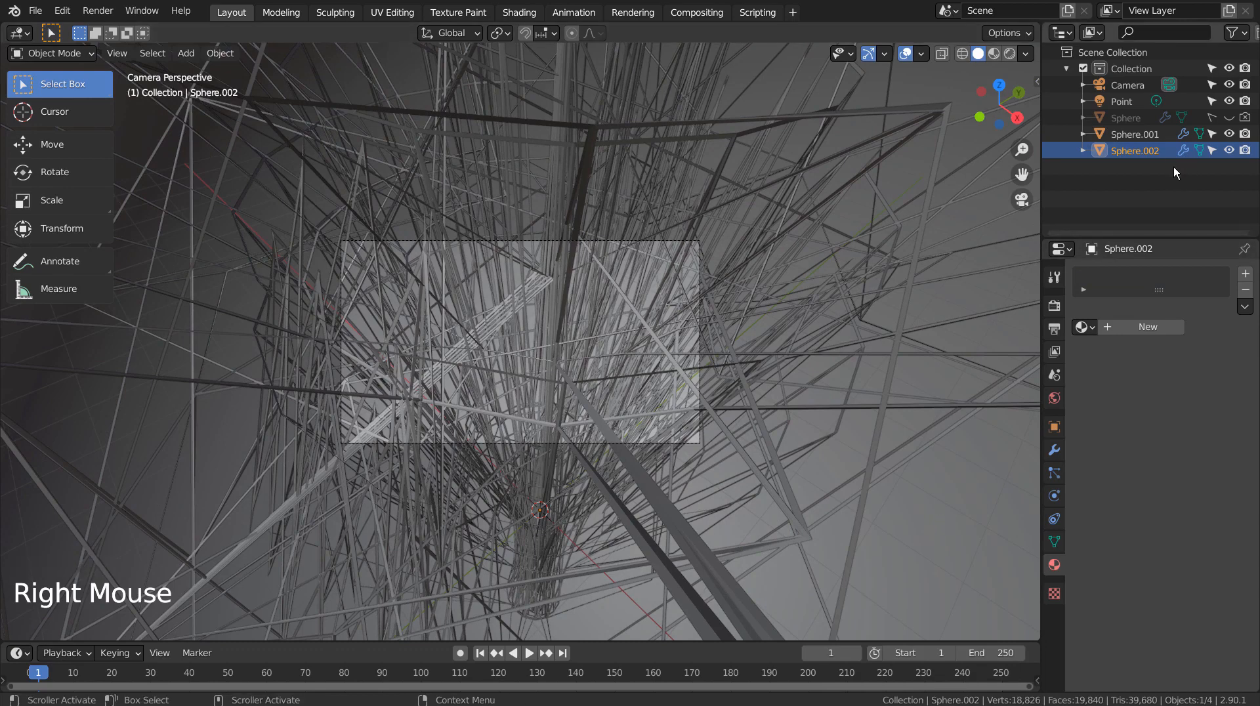
- Give the enclosing sphere a new material, preview it in rendered shading, and switch to wireframe shading
{"action": "left_click", "coordinate": [1148, 328]}
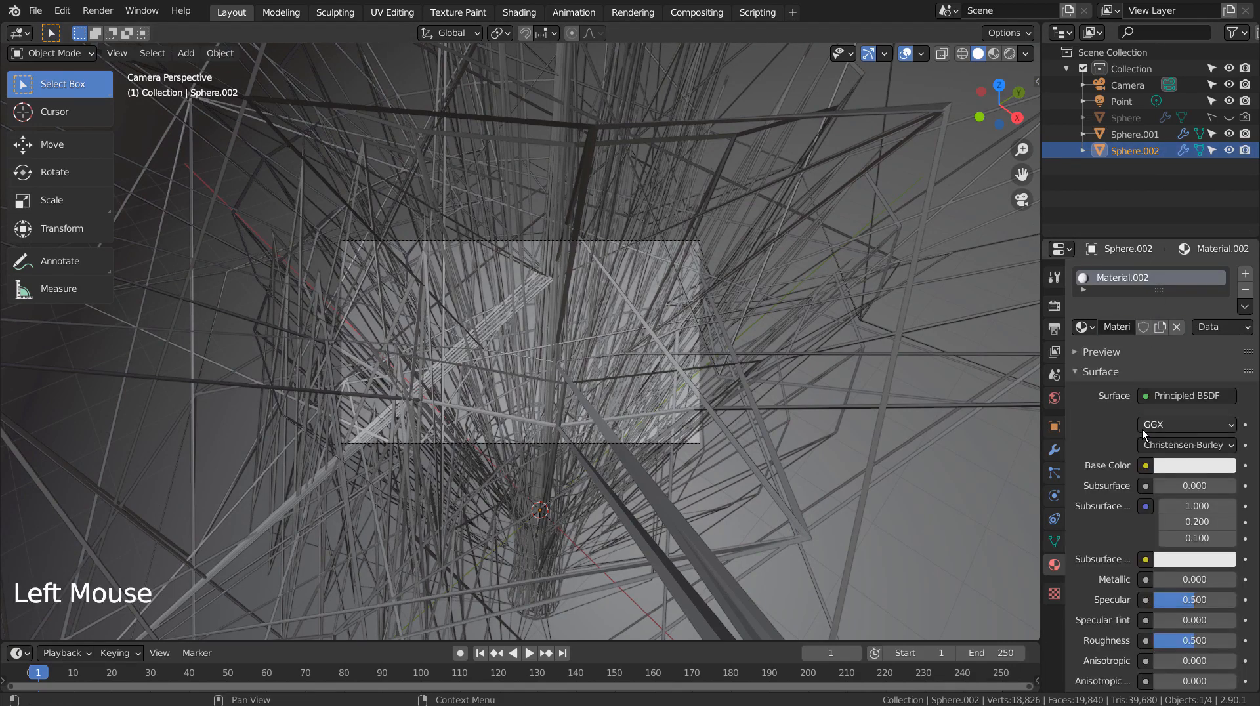
{"action": "left_click", "coordinate": [1011, 54]}
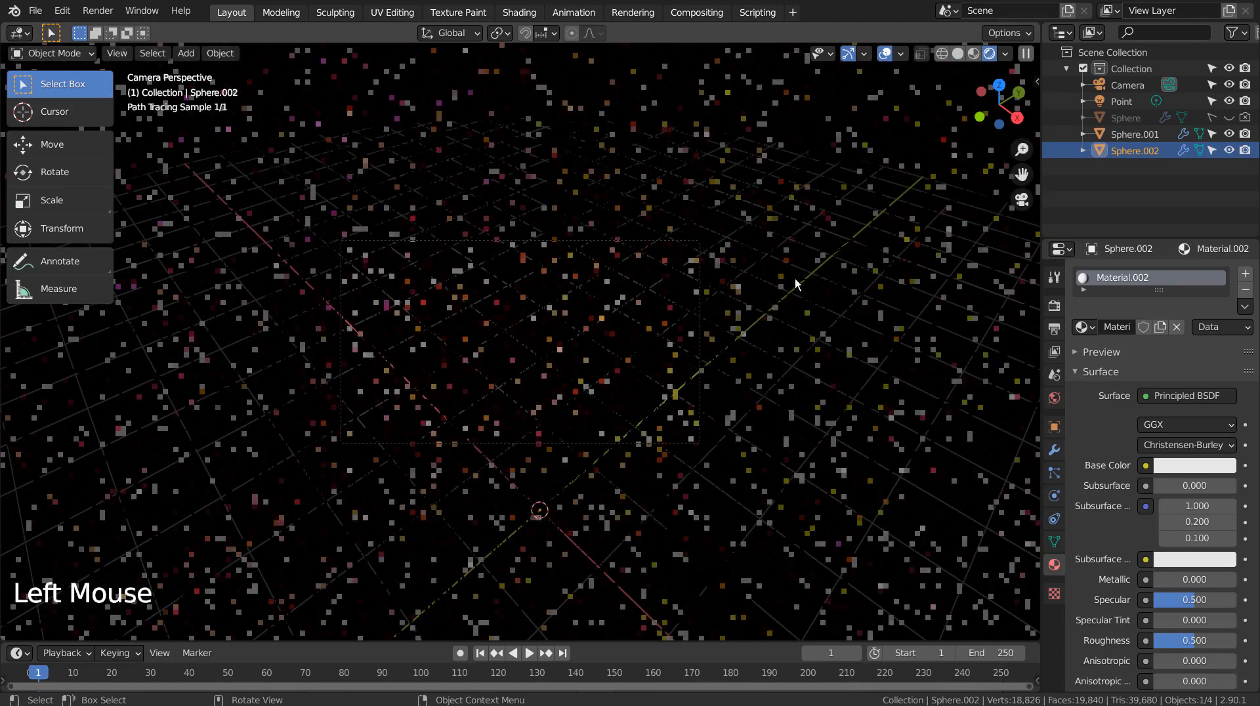
{"action": "left_click", "coordinate": [942, 54]}
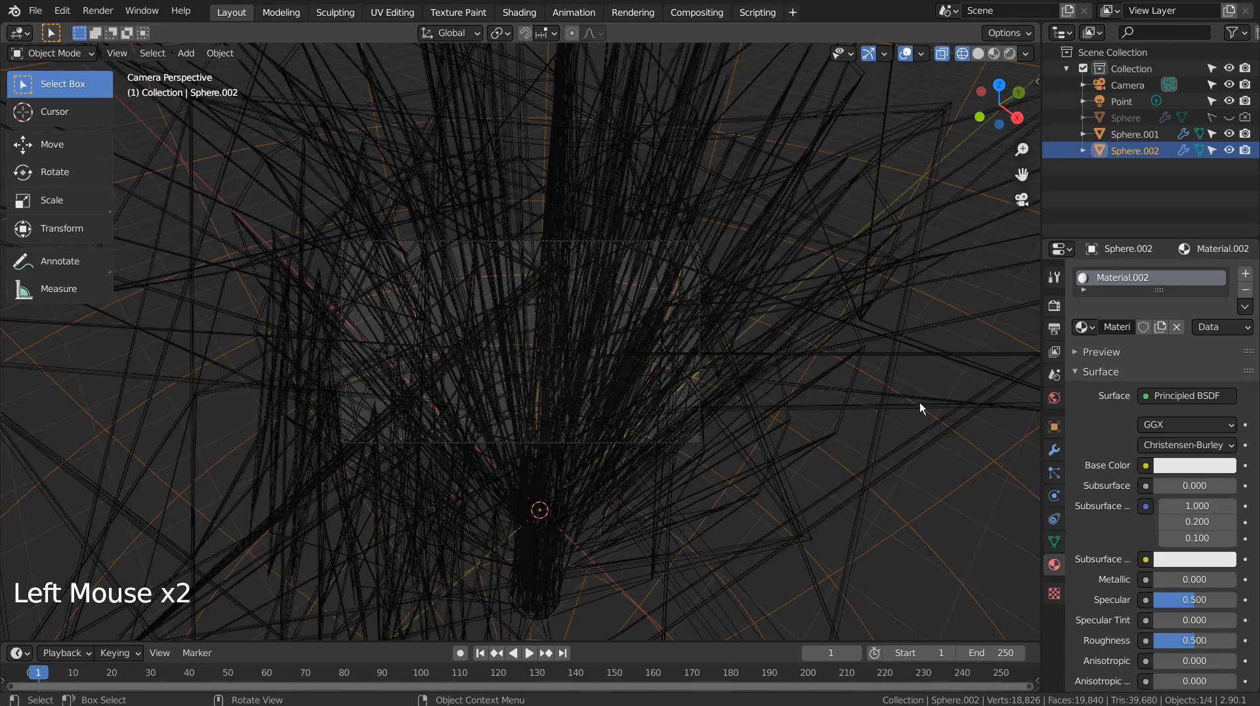
- Add a second point light at the scene origin
{"action": "key", "text": "shift+a"}
{"action": "mouse_move", "coordinate": [912, 425]}
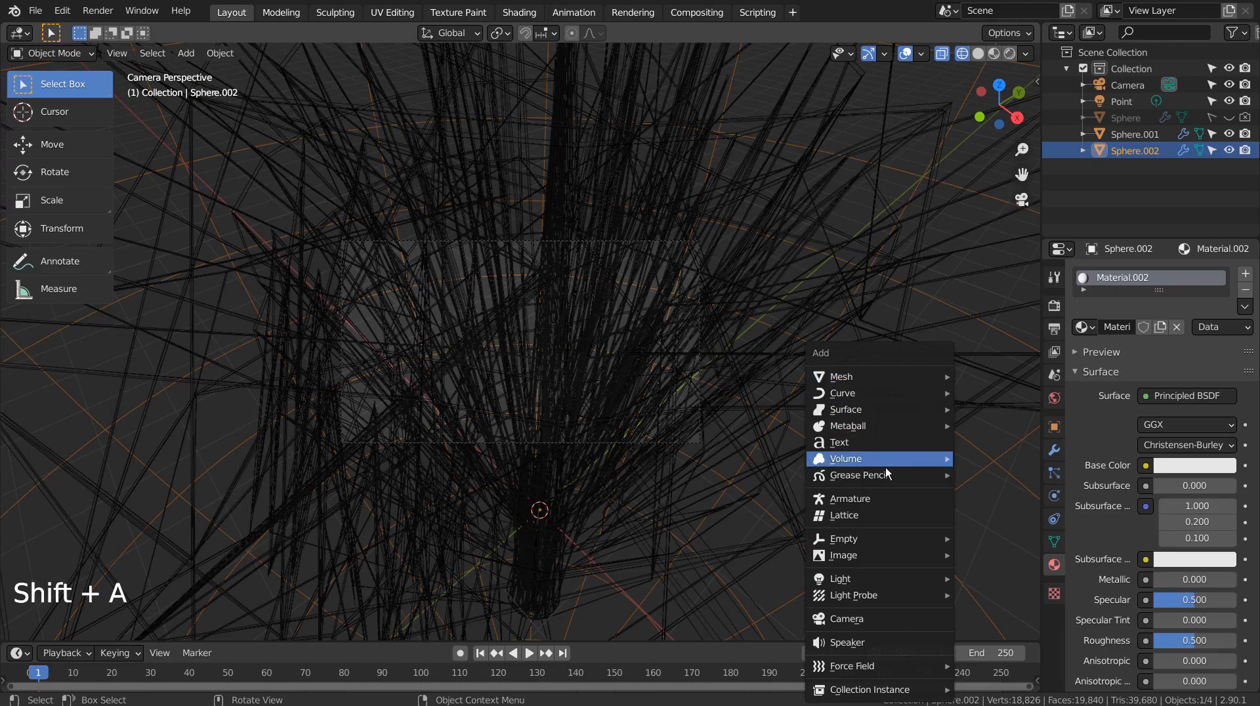
{"action": "mouse_move", "coordinate": [932, 579]}
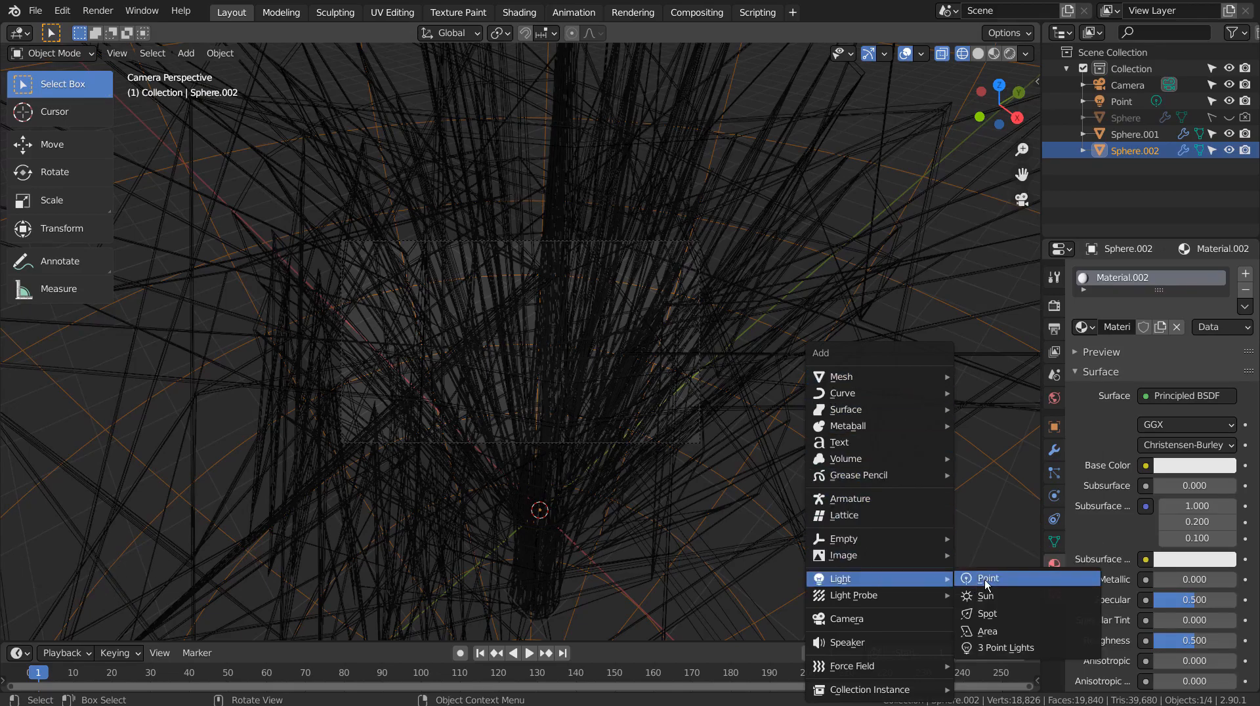
{"action": "left_click", "coordinate": [984, 579]}
- Move the new point light by about 2.57 m in X, -3.16 m in Y and 7.03 m in Z
{"action": "middle_click_drag", "start_coordinate": [823, 524], "coordinate": [748, 473]}
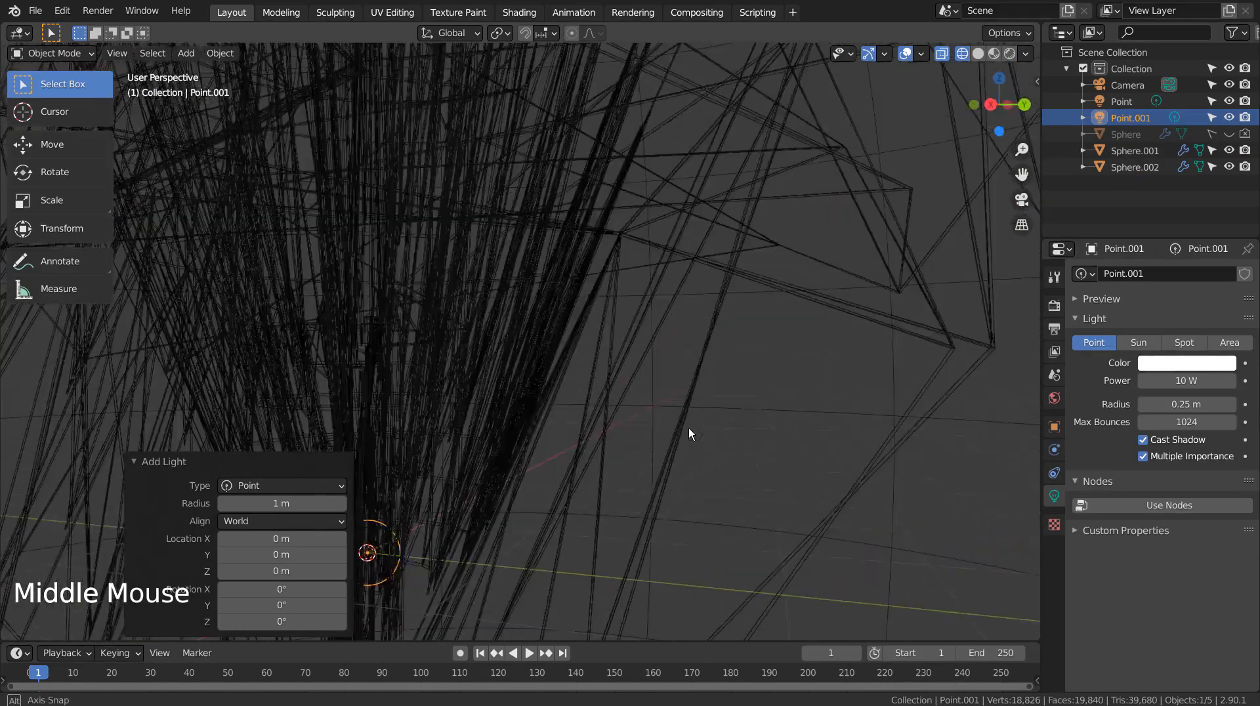
{"action": "scroll", "coordinate": [679, 432], "scroll_direction": "down", "scroll_amount": 6}
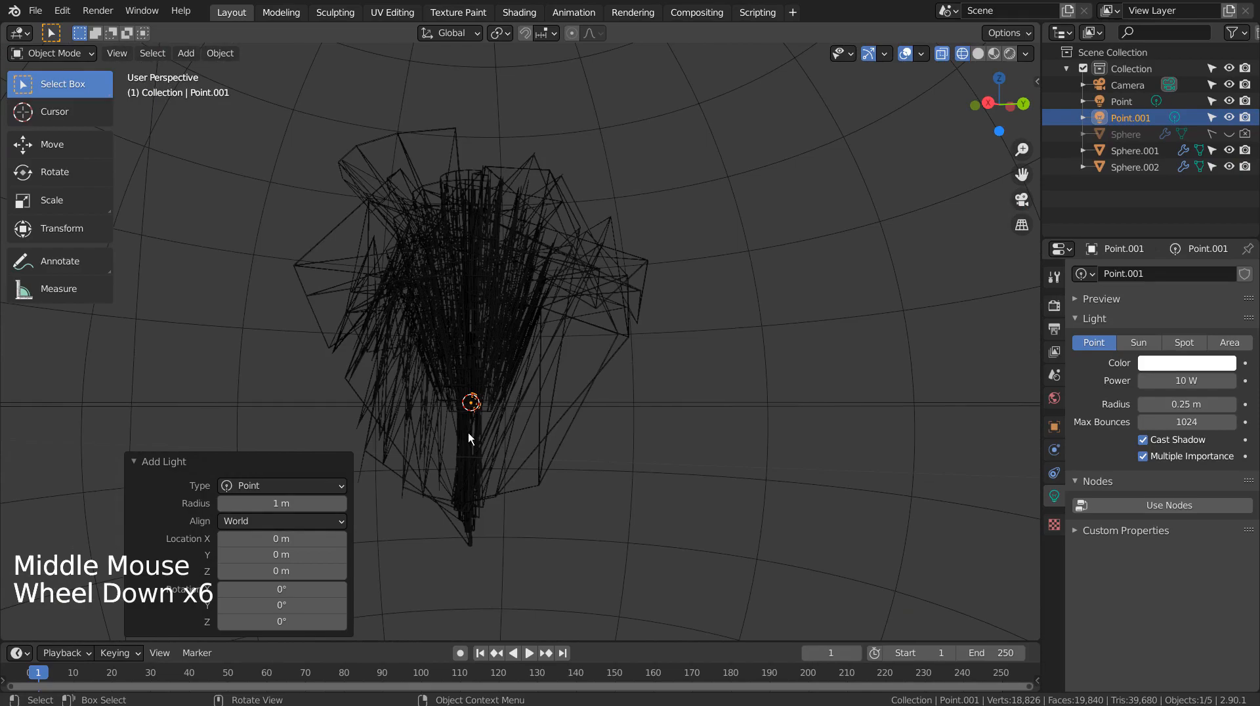
{"action": "middle_click_drag", "start_coordinate": [469, 438], "coordinate": [513, 445]}
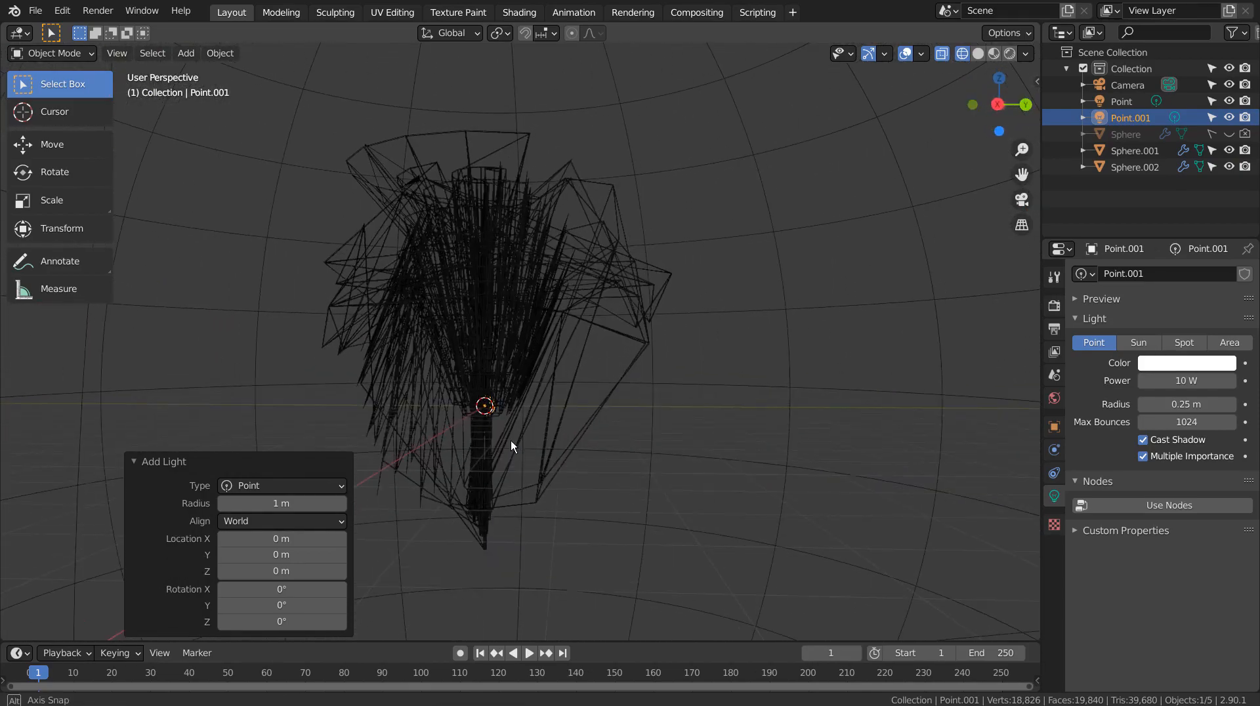
{"action": "left_click", "coordinate": [1129, 86]}
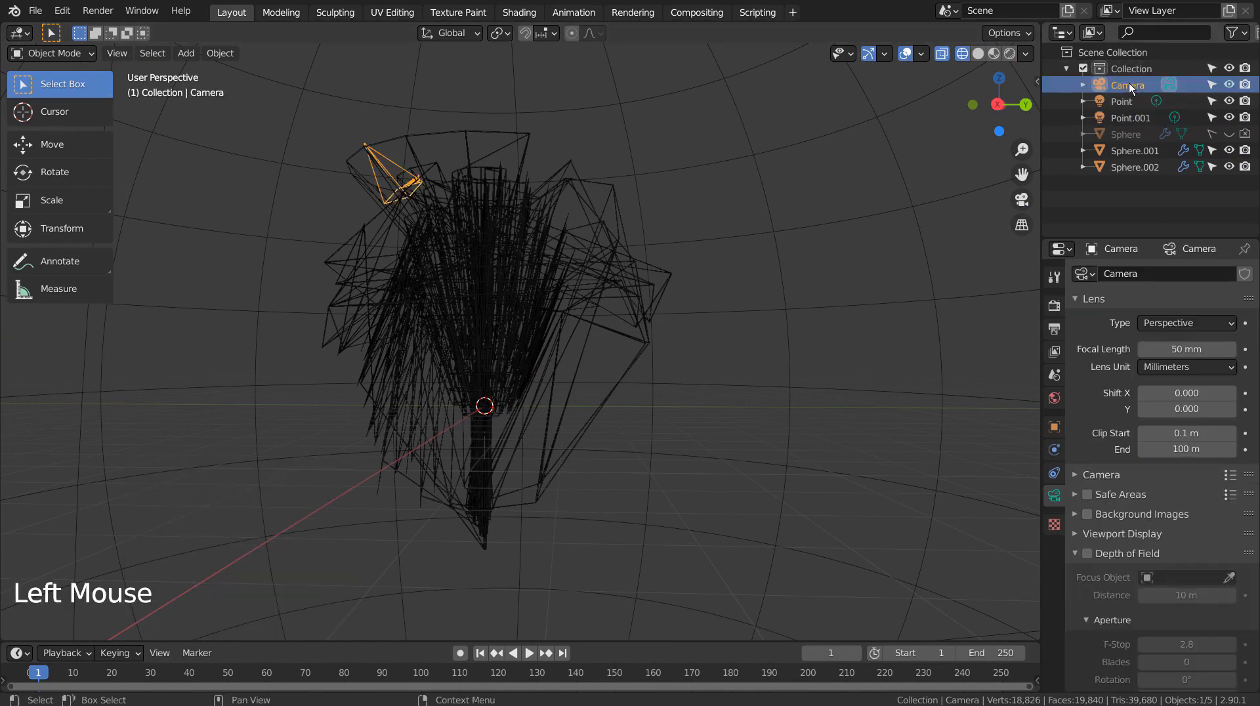
{"action": "left_click", "coordinate": [1131, 118]}
{"action": "middle_click_drag", "start_coordinate": [755, 354], "coordinate": [712, 338]}
{"action": "key", "text": "g"}
{"action": "left_click", "coordinate": [554, 73]}
{"action": "middle_click_drag", "start_coordinate": [668, 241], "coordinate": [797, 309]}
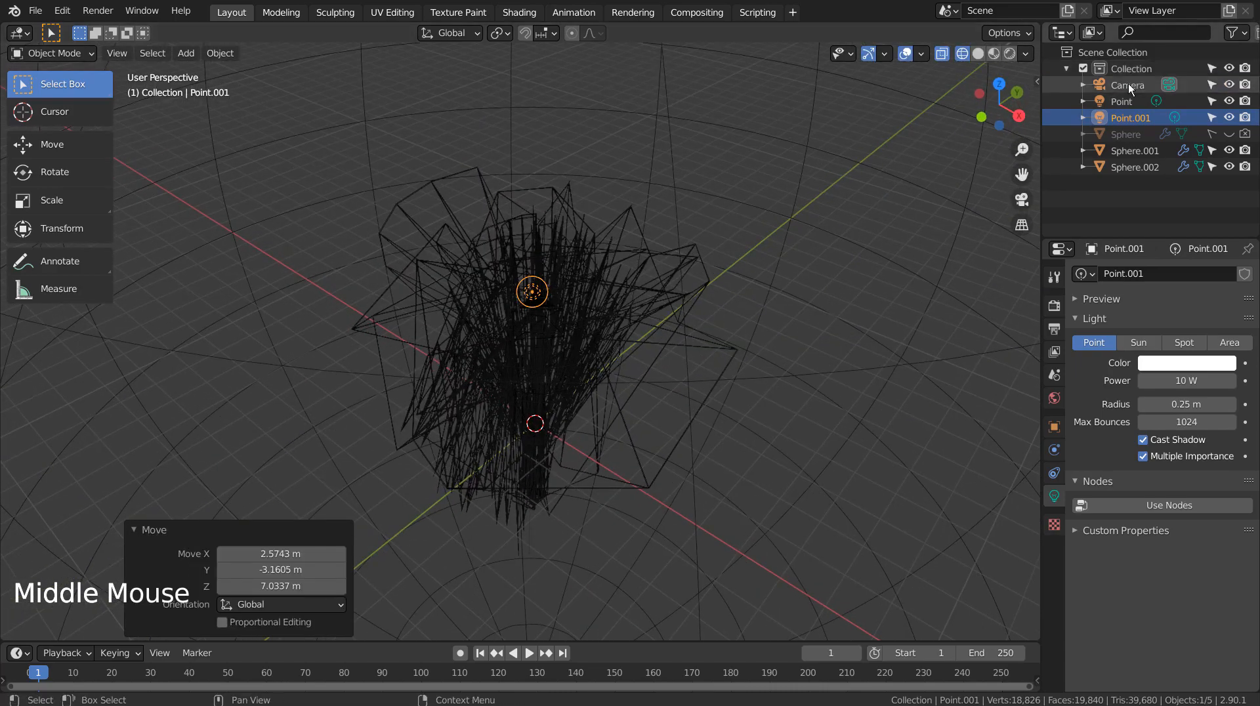
- Set the new point light's power to 1111 W and preview it through the camera in rendered shading
{"action": "left_click", "coordinate": [1129, 86]}
{"action": "left_click", "coordinate": [1131, 119]}
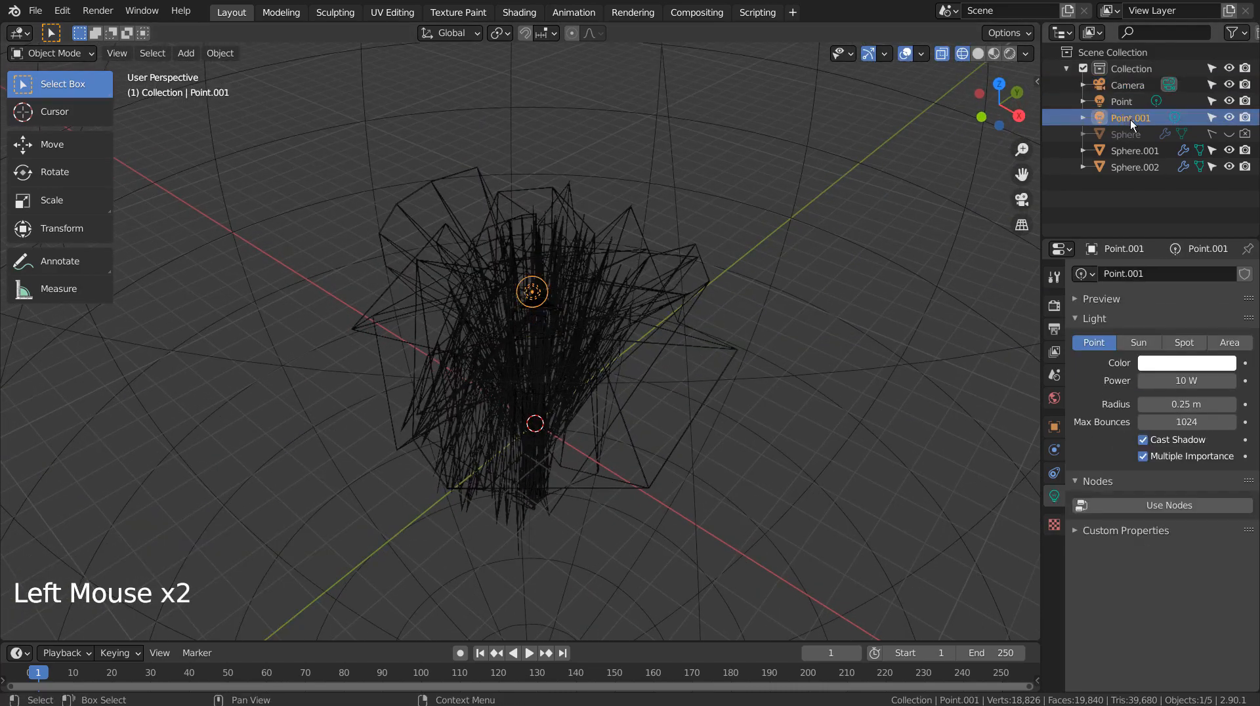
{"action": "left_click", "coordinate": [1156, 380]}
{"action": "type", "text": "1111"}
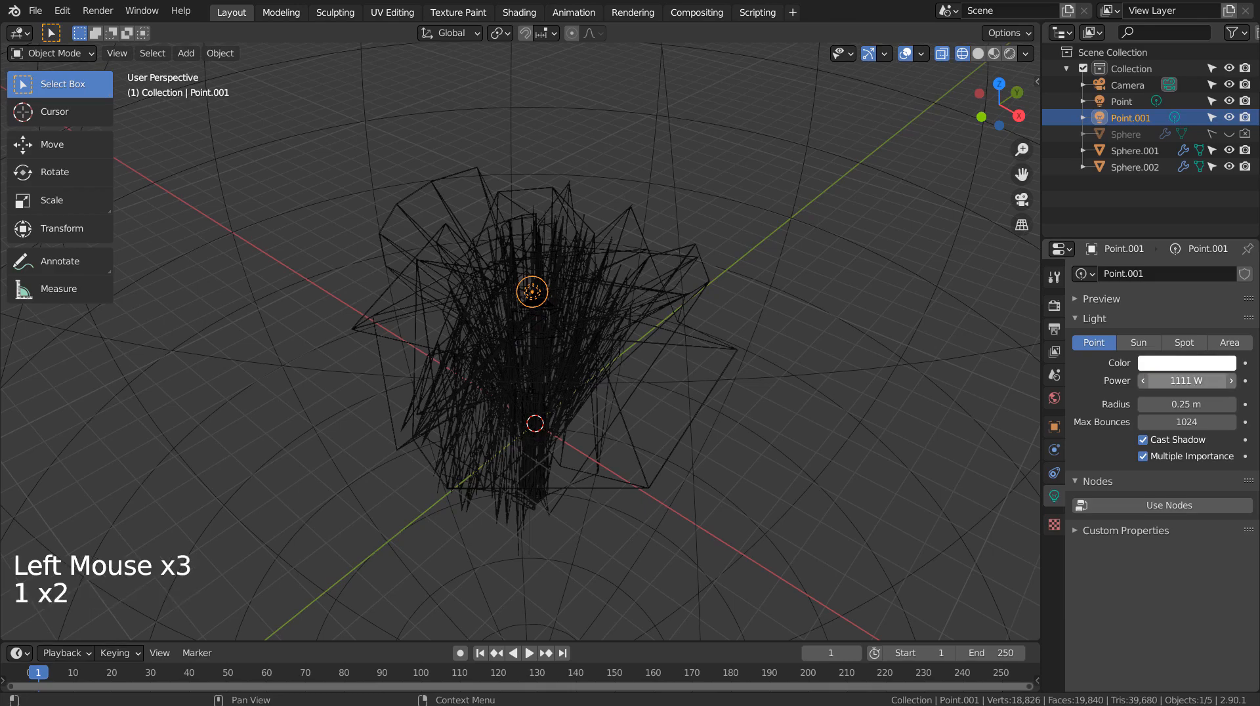
{"action": "key", "text": "KP_0"}
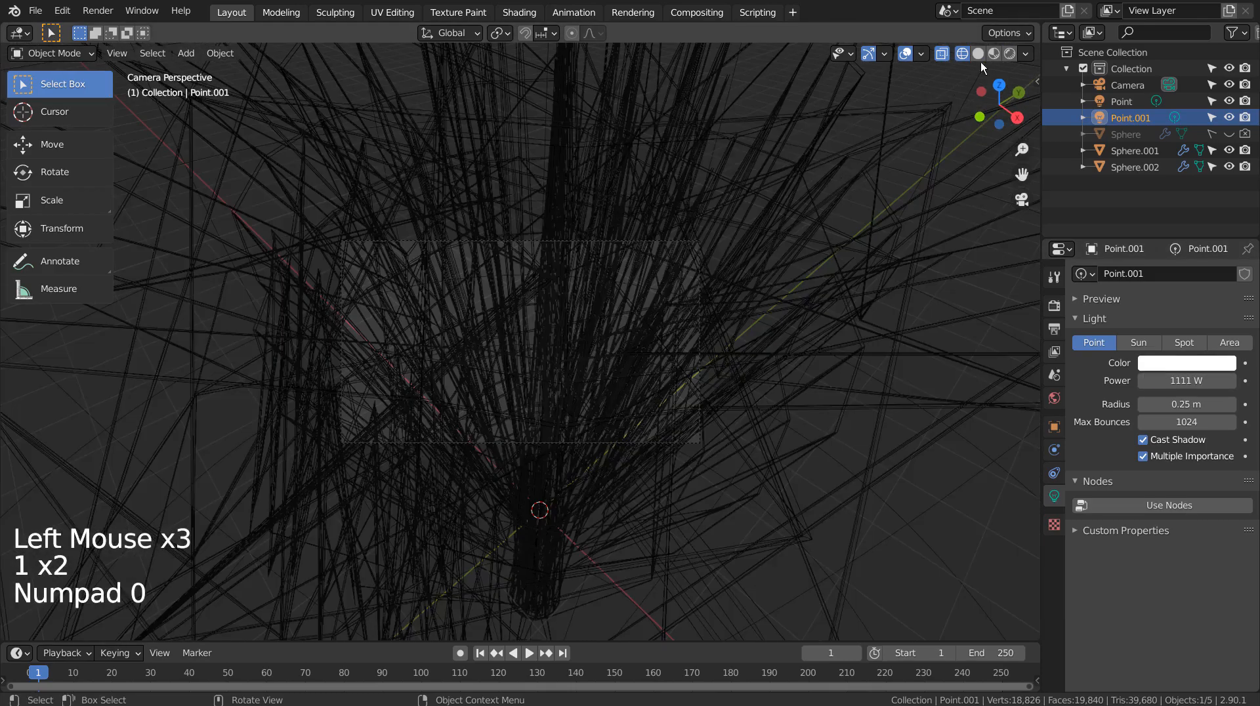
{"action": "left_click", "coordinate": [1009, 53]}
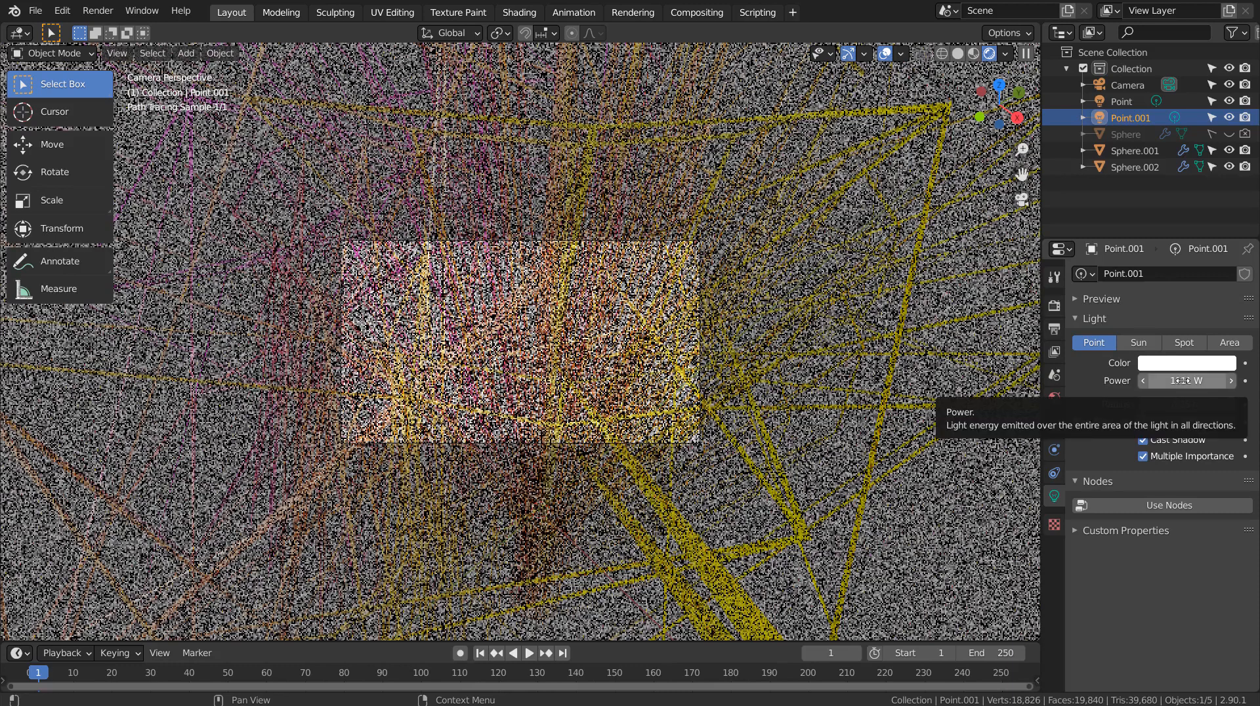
- Raise the new point light's power to 11111 W
{"action": "left_click", "coordinate": [1180, 380]}
{"action": "type", "text": "11111"}
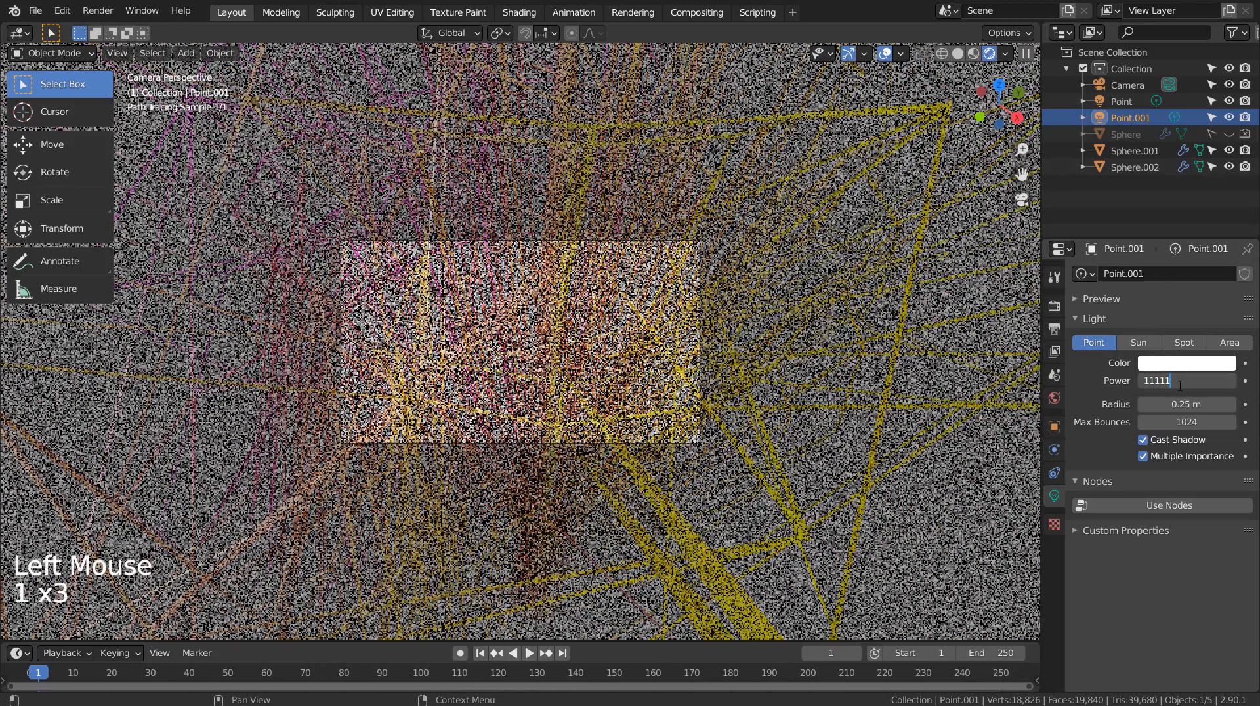
{"action": "key", "text": "Return"}
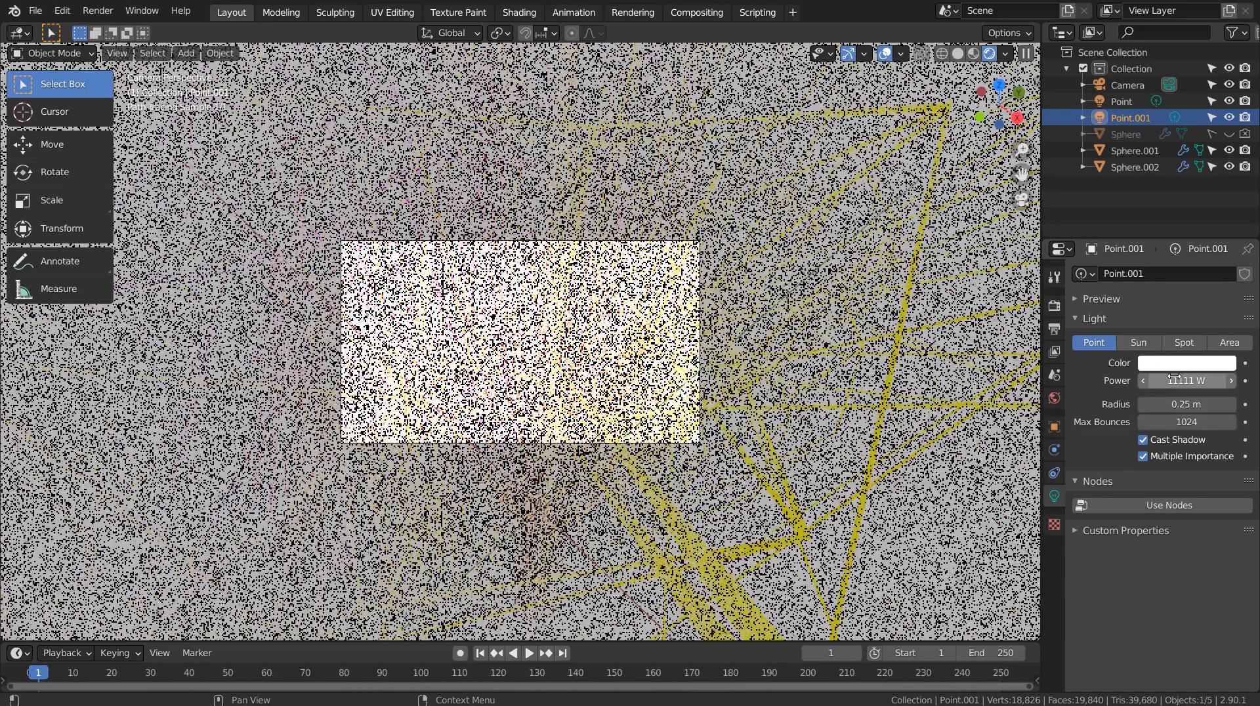
- Set the selected point light's power to 3333 W
{"action": "left_click", "coordinate": [1202, 380]}
{"action": "type", "text": "3333"}
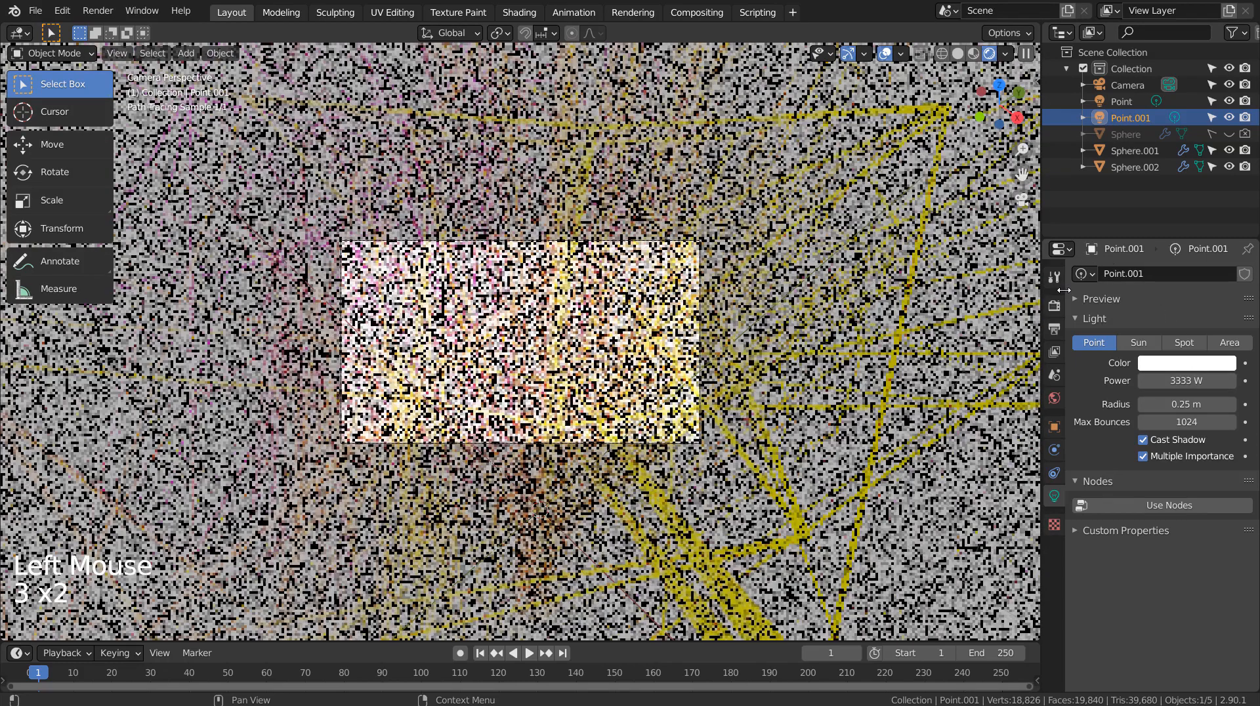
- Set both the render and viewport sample counts to 32 for Cycles
{"action": "left_click", "coordinate": [1056, 307]}
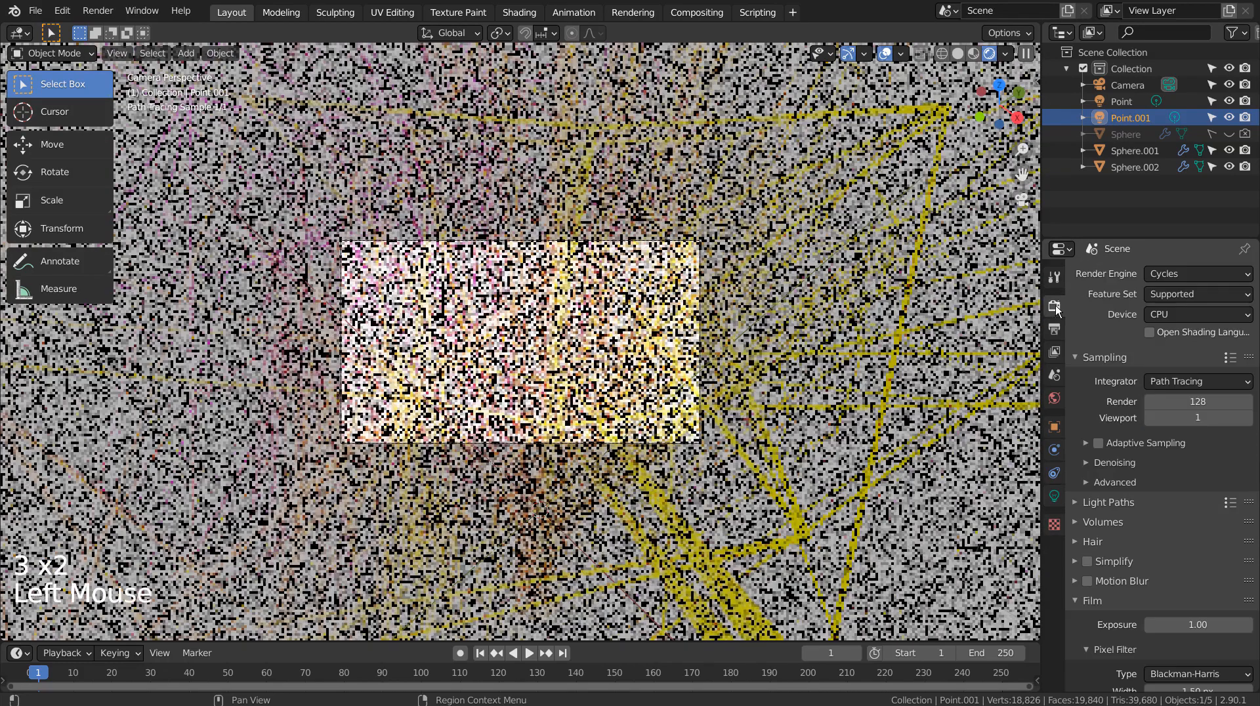
{"action": "double_click", "coordinate": [1195, 402]}
{"action": "type", "text": "32"}
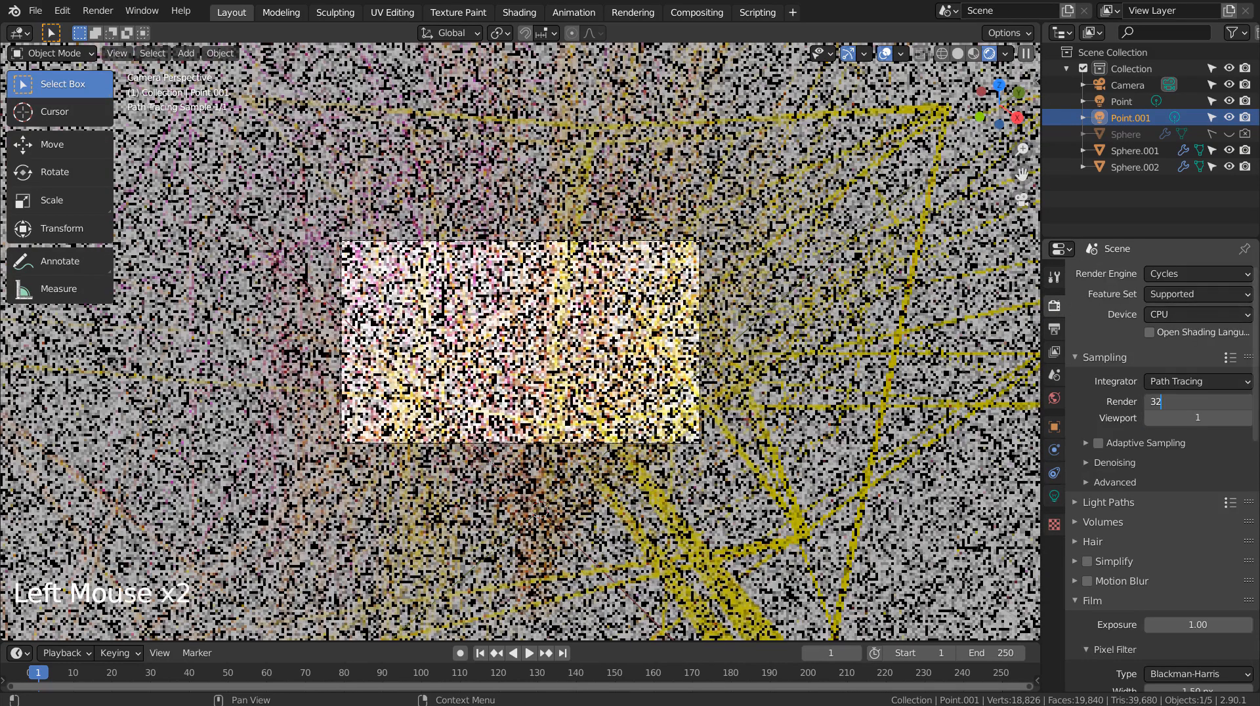
{"action": "key", "text": "Tab"}
{"action": "type", "text": "32"}
{"action": "key", "text": "Return"}
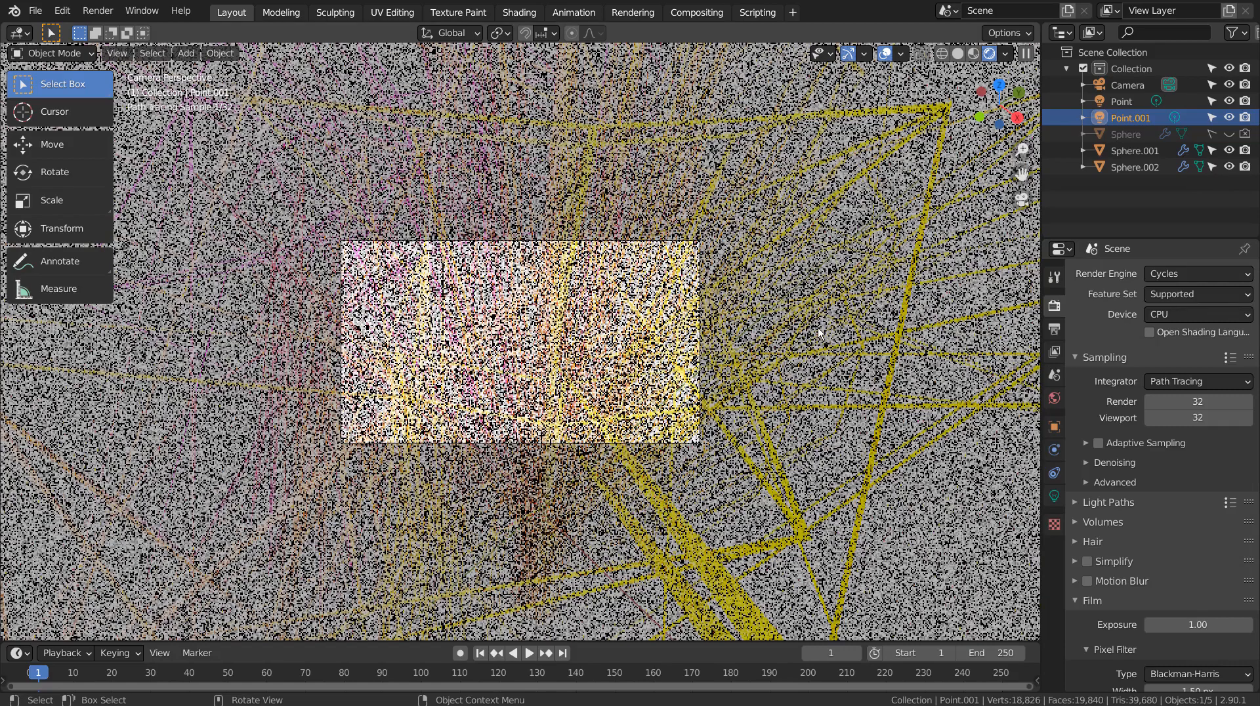
- Give the enclosing sphere's material a light blue base color
{"action": "left_click", "coordinate": [960, 519]}
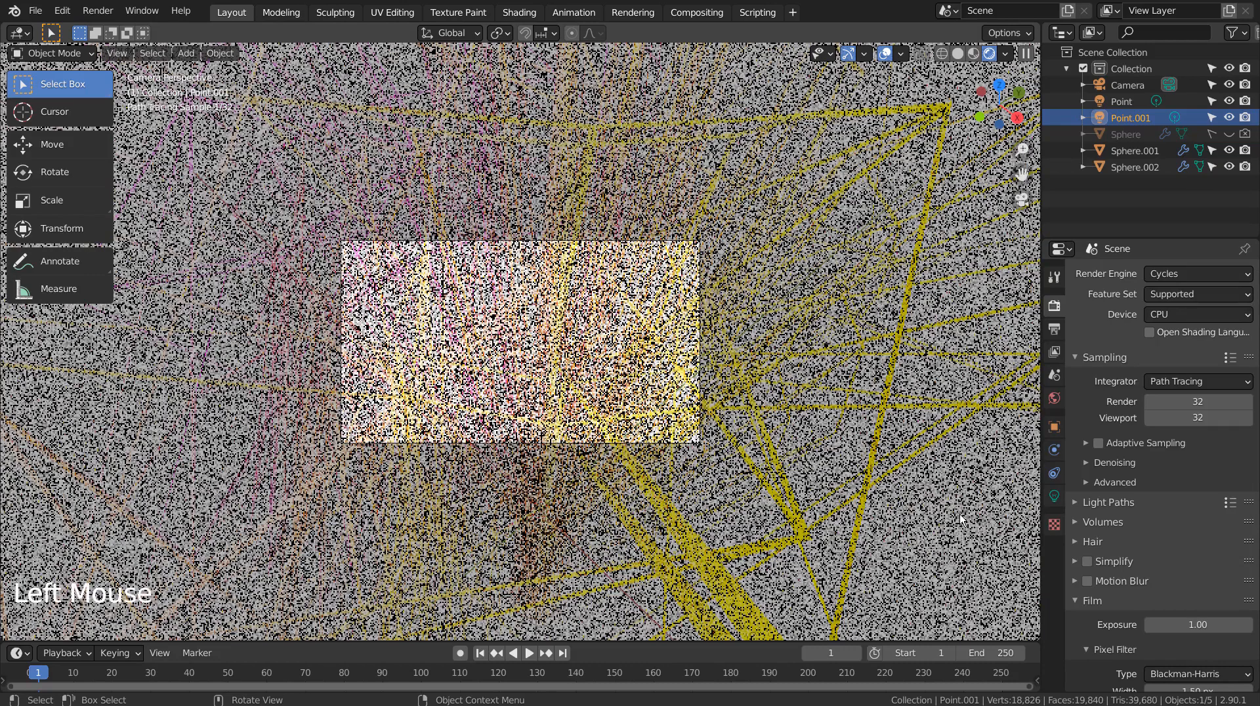
{"action": "double_click", "coordinate": [1054, 565]}
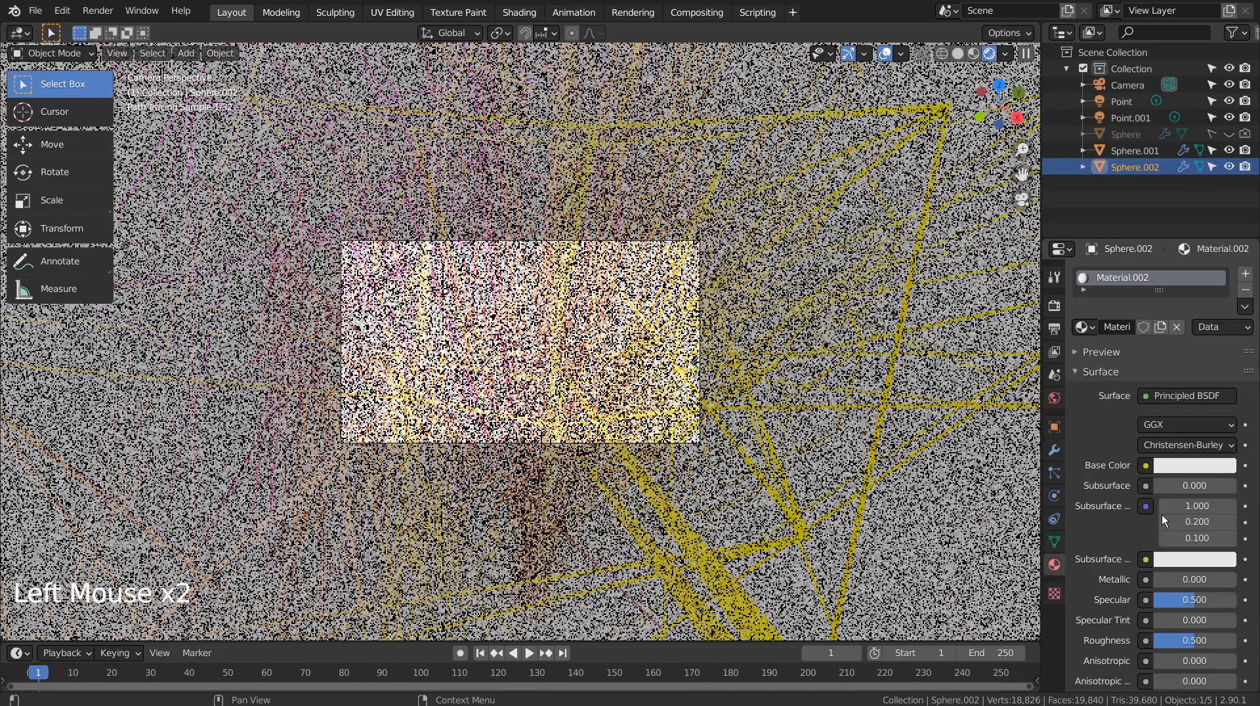
{"action": "left_click", "coordinate": [1188, 466]}
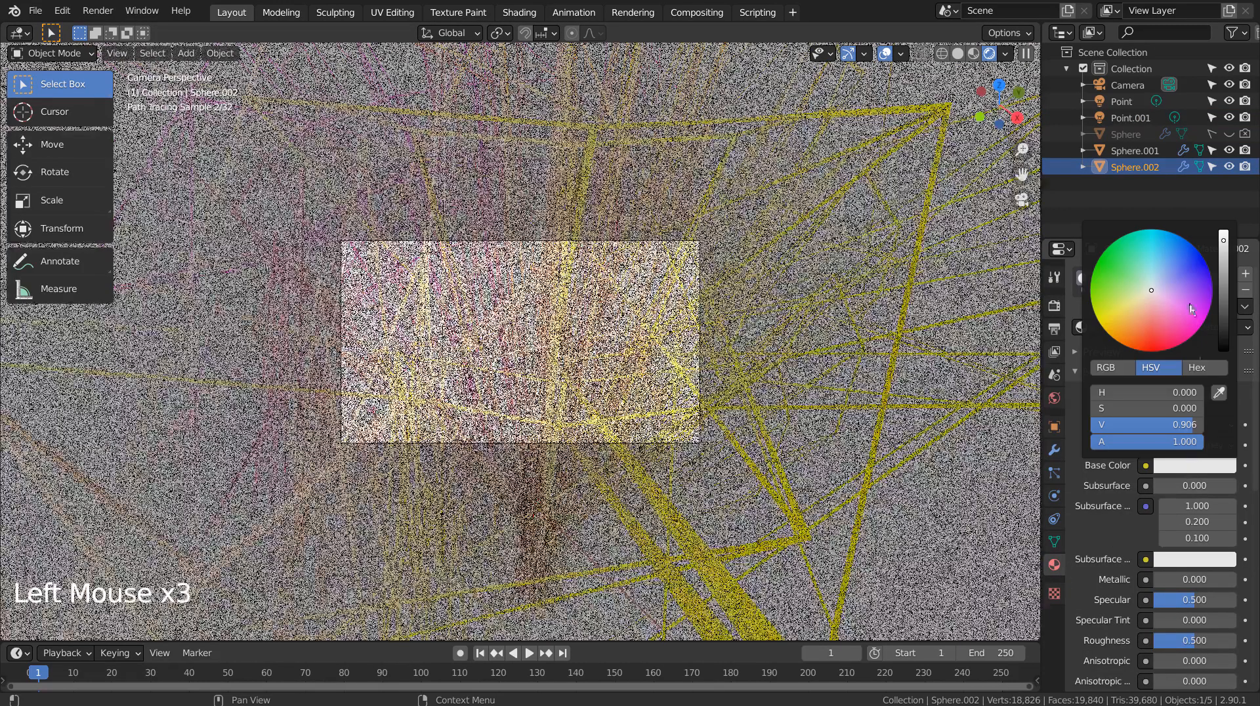
{"action": "left_click", "coordinate": [1160, 264]}
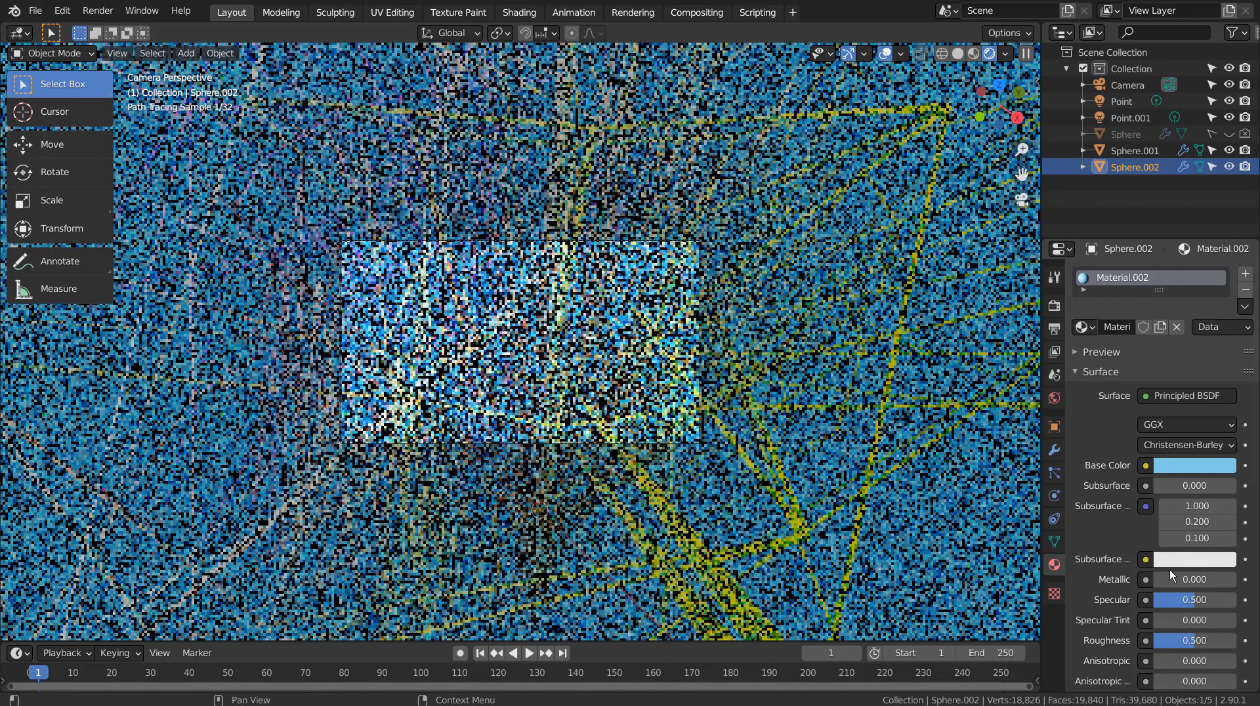
- Set the enclosing sphere material's metallic value to about 0.953 and its roughness to about 0.224
{"action": "left_click_drag", "start_coordinate": [1175, 580], "coordinate": [1219, 579]}
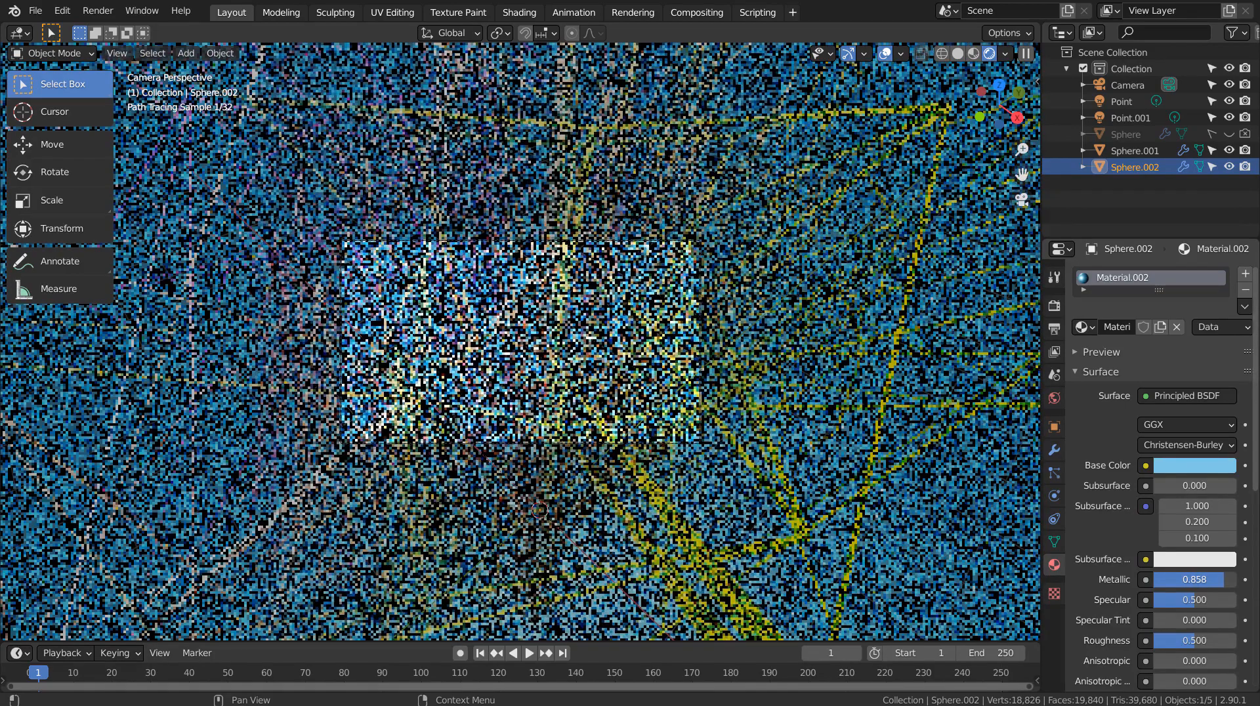
{"action": "left_click_drag", "start_coordinate": [1222, 580], "coordinate": [1222, 595]}
{"action": "left_click", "coordinate": [1219, 640]}
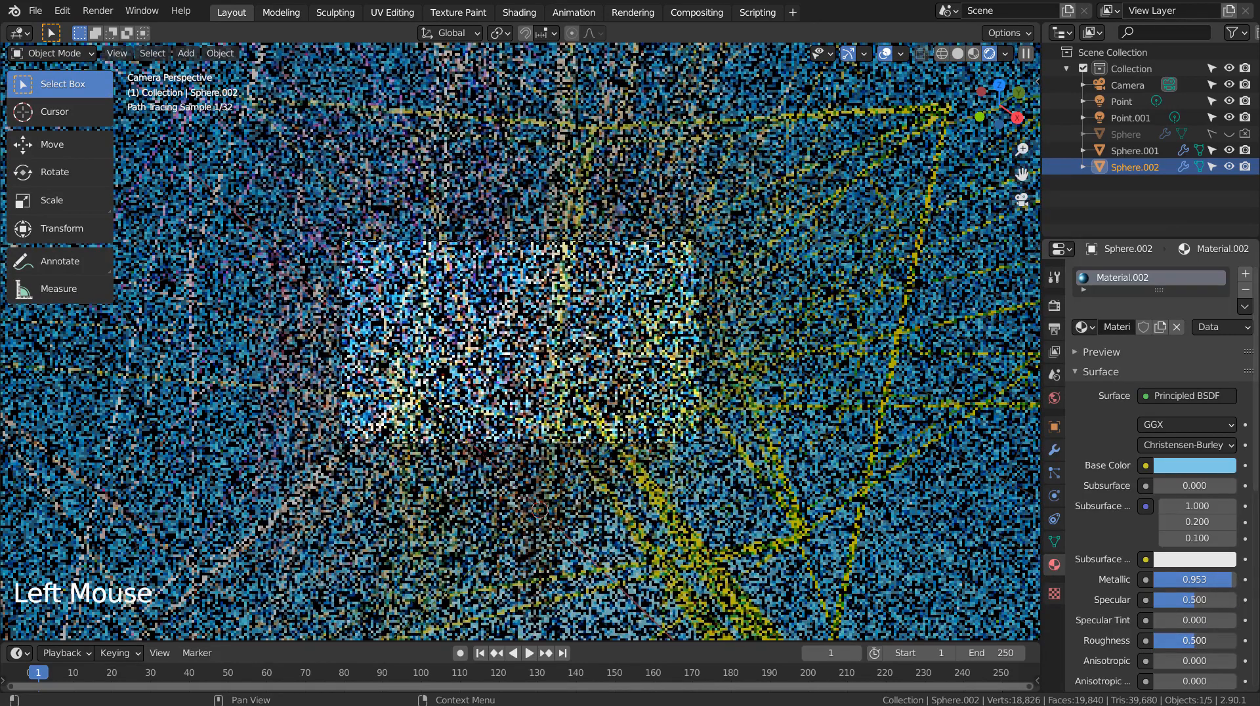
{"action": "left_click_drag", "start_coordinate": [1220, 641], "coordinate": [1214, 641]}
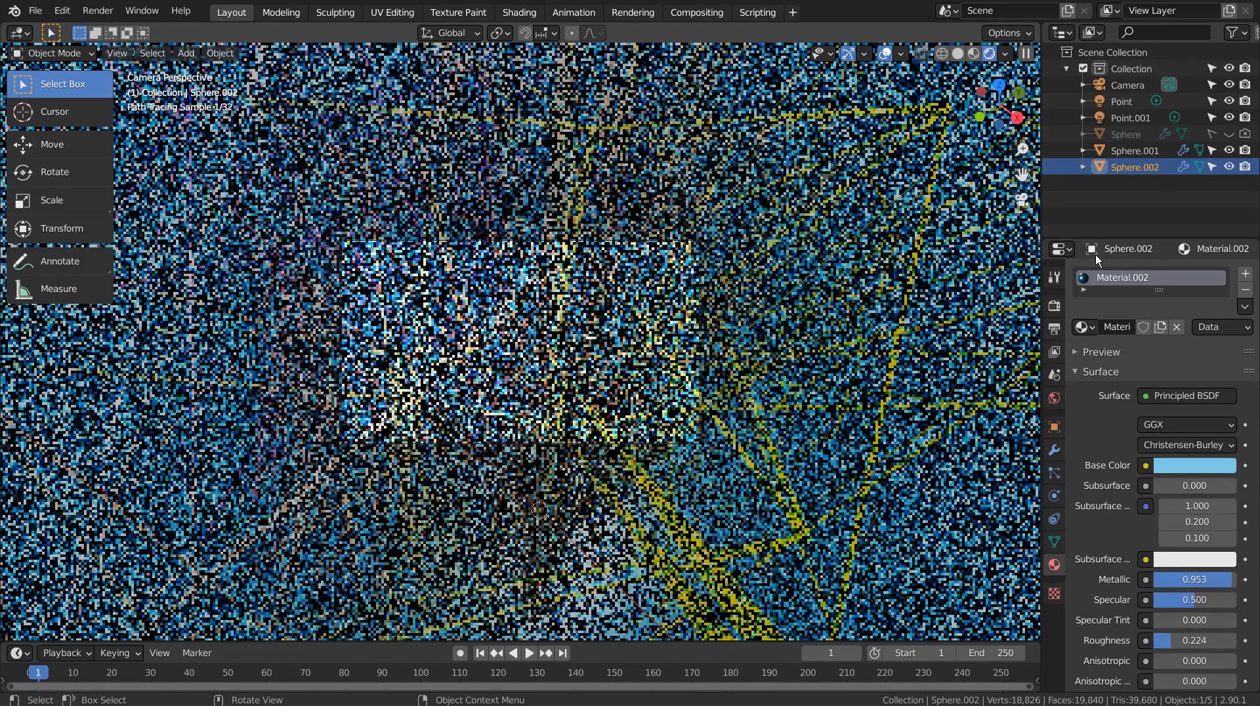
- Delete the pink 11 W point light from the scene
{"action": "left_click", "coordinate": [1125, 120]}
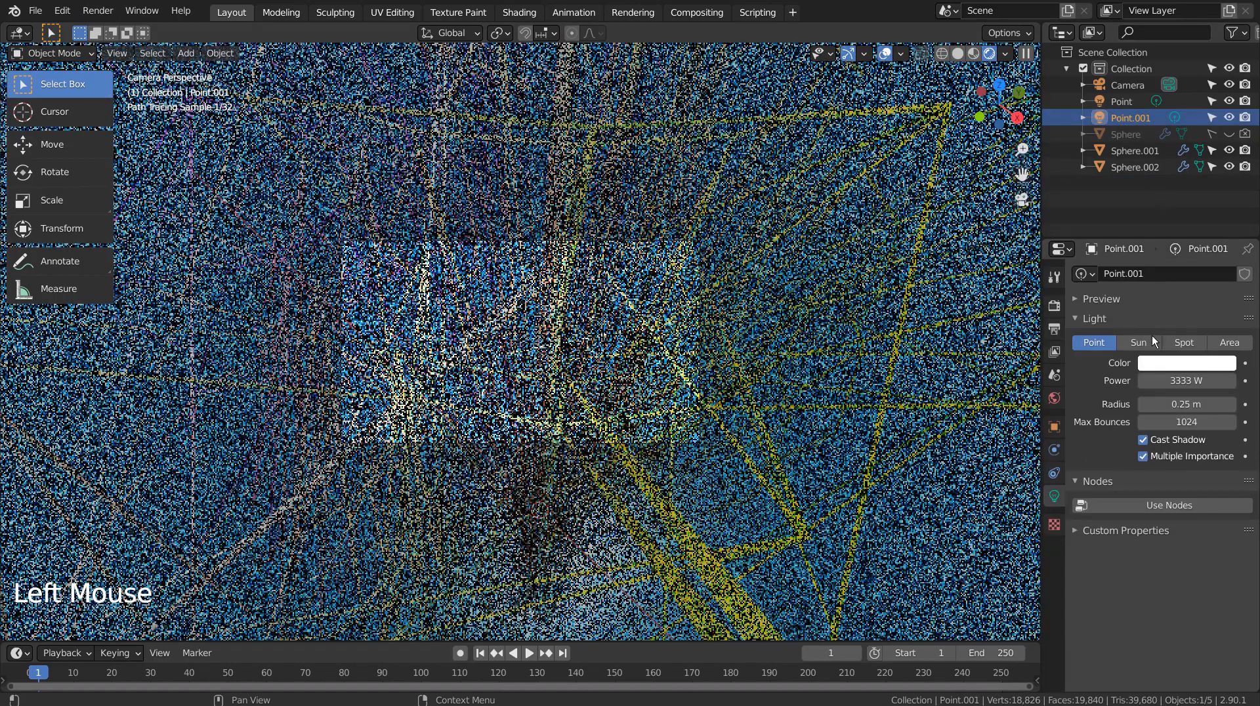
{"action": "left_click", "coordinate": [1124, 100]}
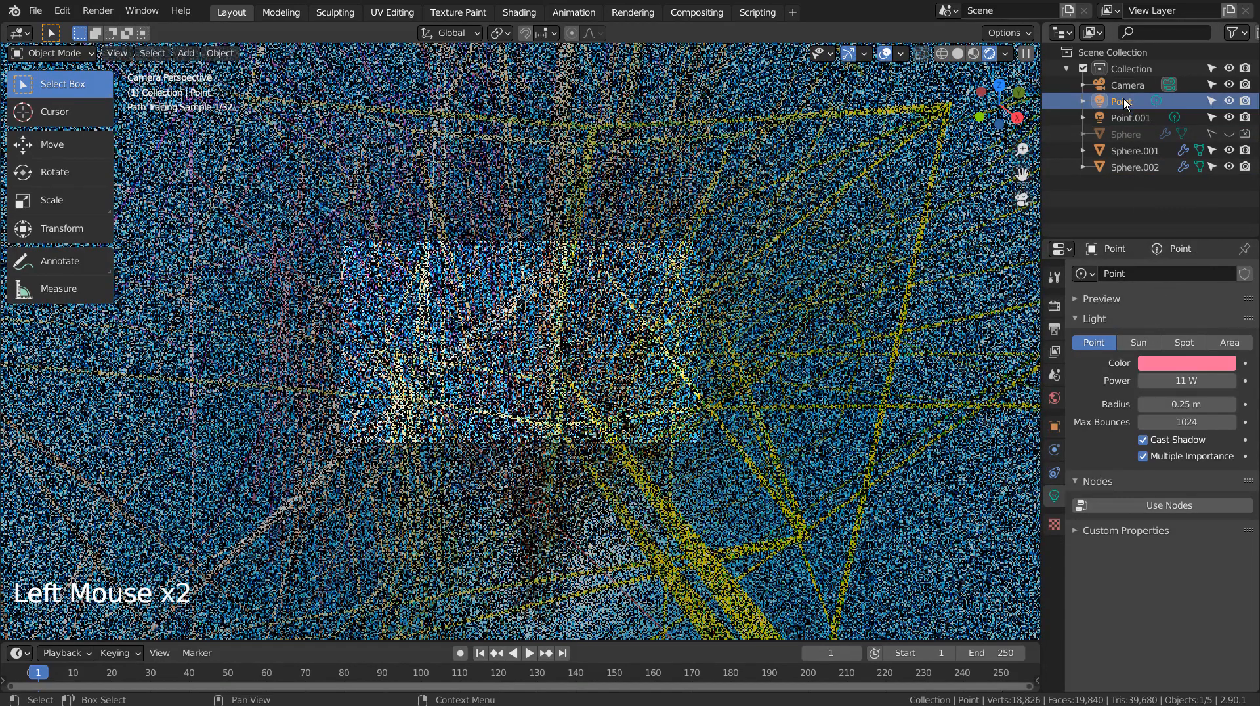
{"action": "key", "text": "x"}
{"action": "left_click", "coordinate": [873, 289]}
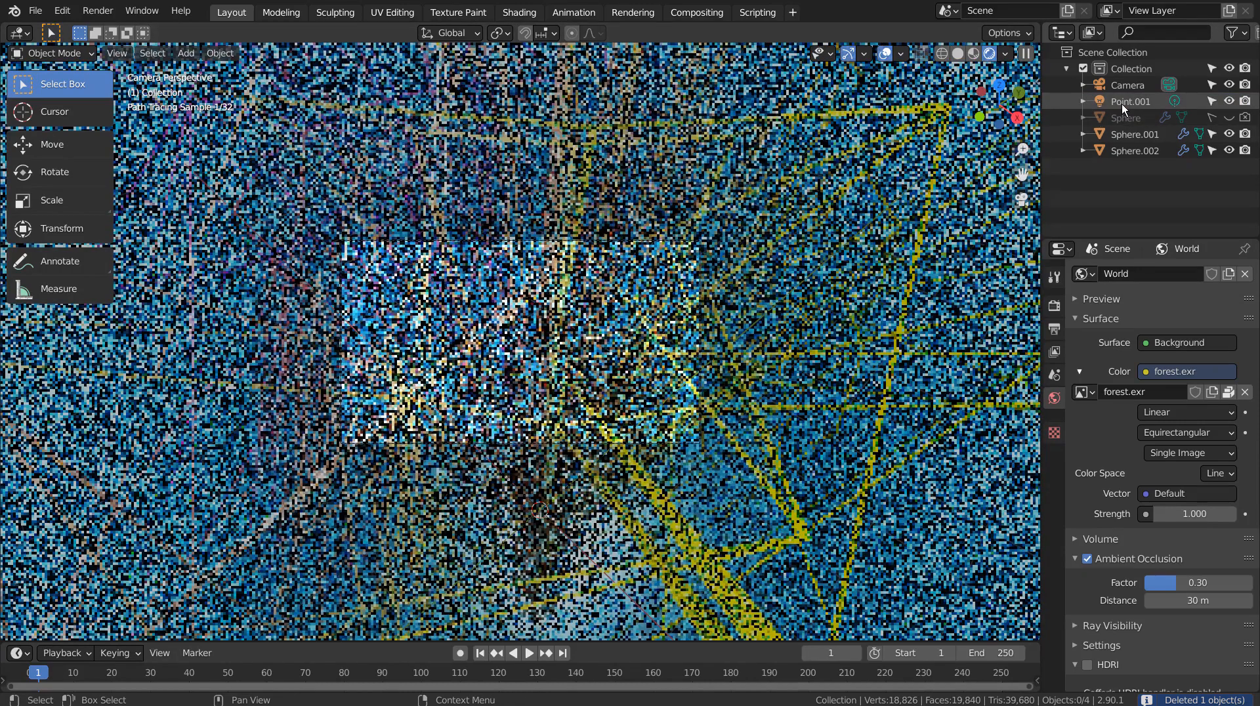
- In Material Preview, duplicate the remaining point light, offsetting the copy about 0.78 m in X, -0.43 m in Y and -1.78 m in Z
{"action": "left_click", "coordinate": [1121, 104]}
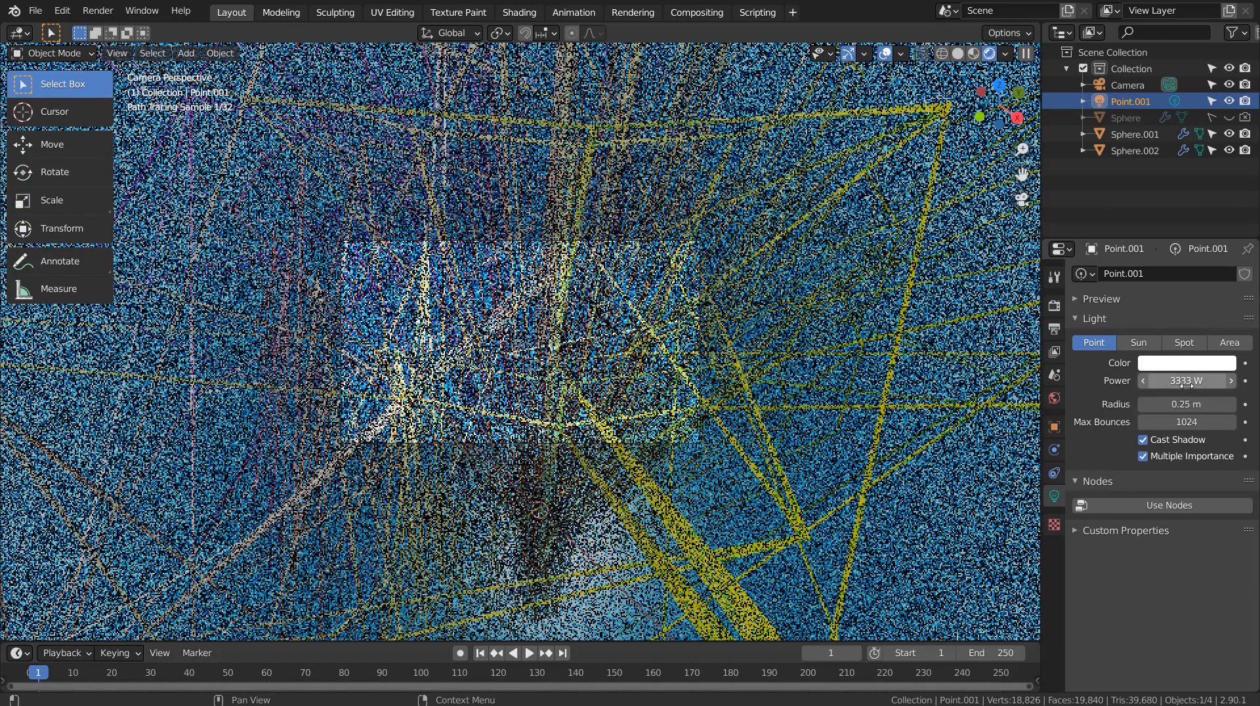
{"action": "left_click", "coordinate": [1188, 390]}
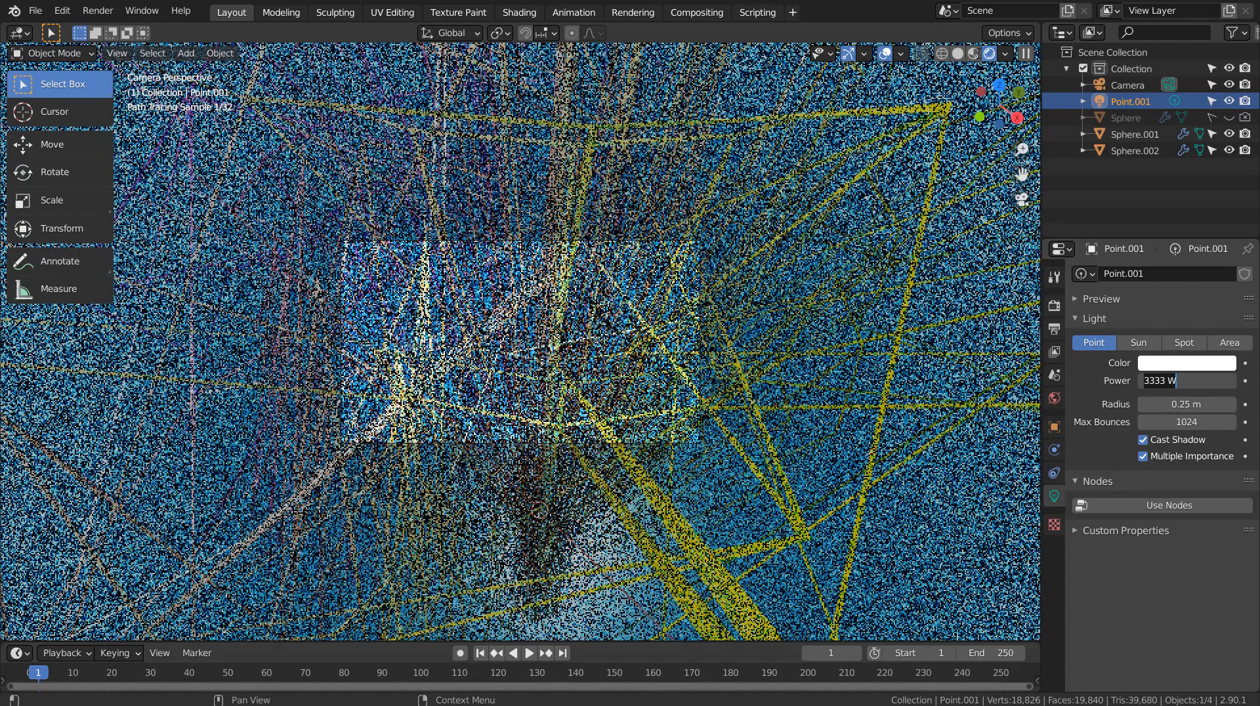
{"action": "left_click", "coordinate": [972, 53]}
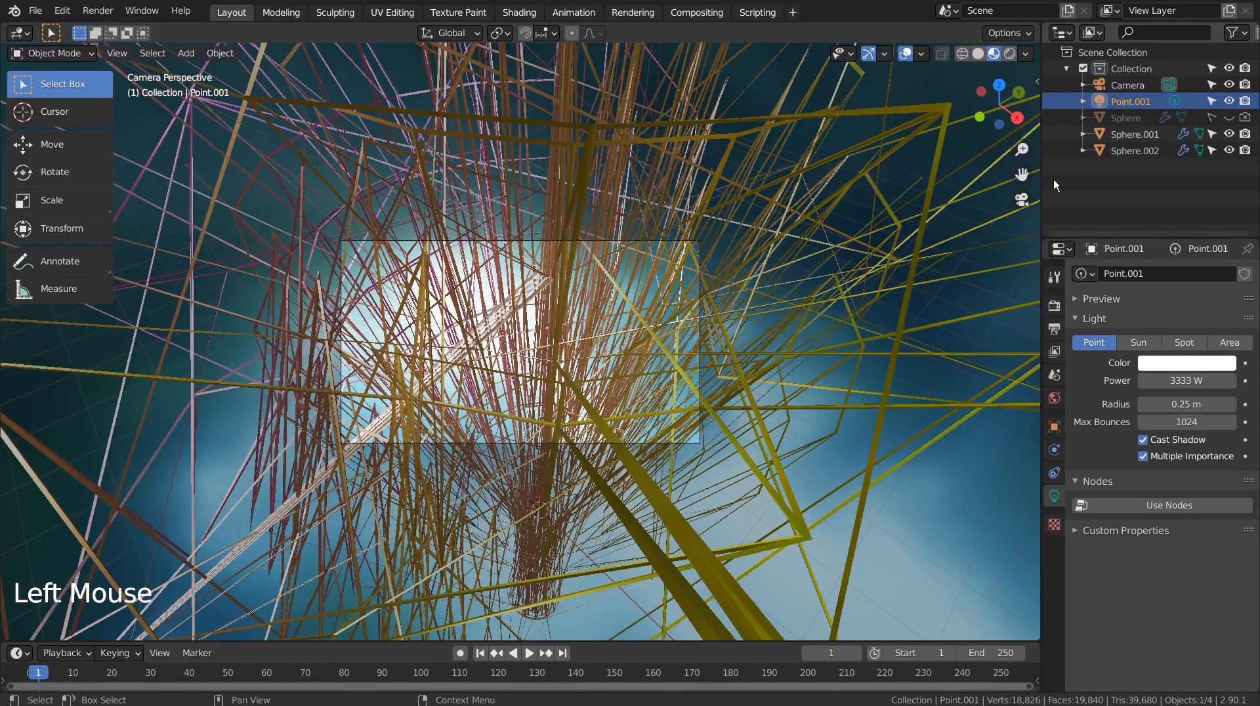
{"action": "left_click", "coordinate": [1108, 101]}
{"action": "scroll", "coordinate": [770, 375], "scroll_direction": "down", "scroll_amount": 3}
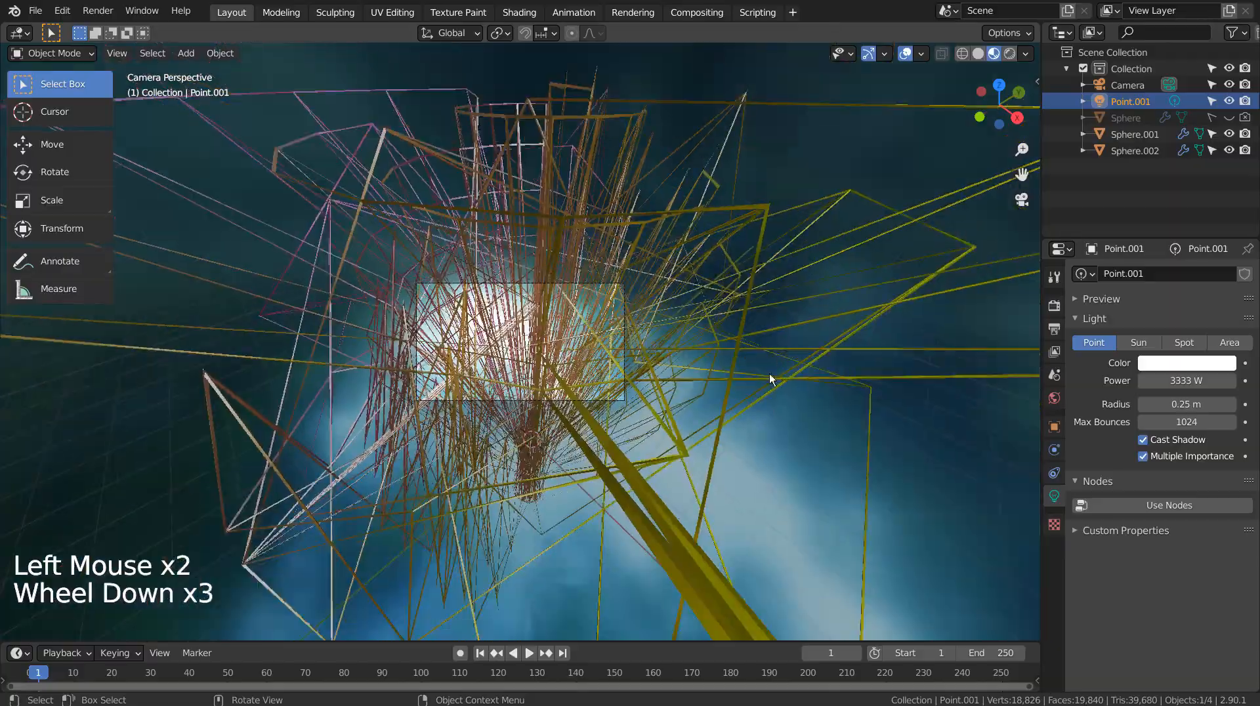
{"action": "middle_click_drag", "start_coordinate": [770, 375], "coordinate": [860, 436]}
{"action": "scroll", "coordinate": [768, 430], "scroll_direction": "down", "scroll_amount": 3}
{"action": "scroll", "coordinate": [649, 360], "scroll_direction": "down", "scroll_amount": 3}
{"action": "scroll", "coordinate": [690, 357], "scroll_direction": "up", "scroll_amount": 2}
{"action": "key", "text": "shift+d"}
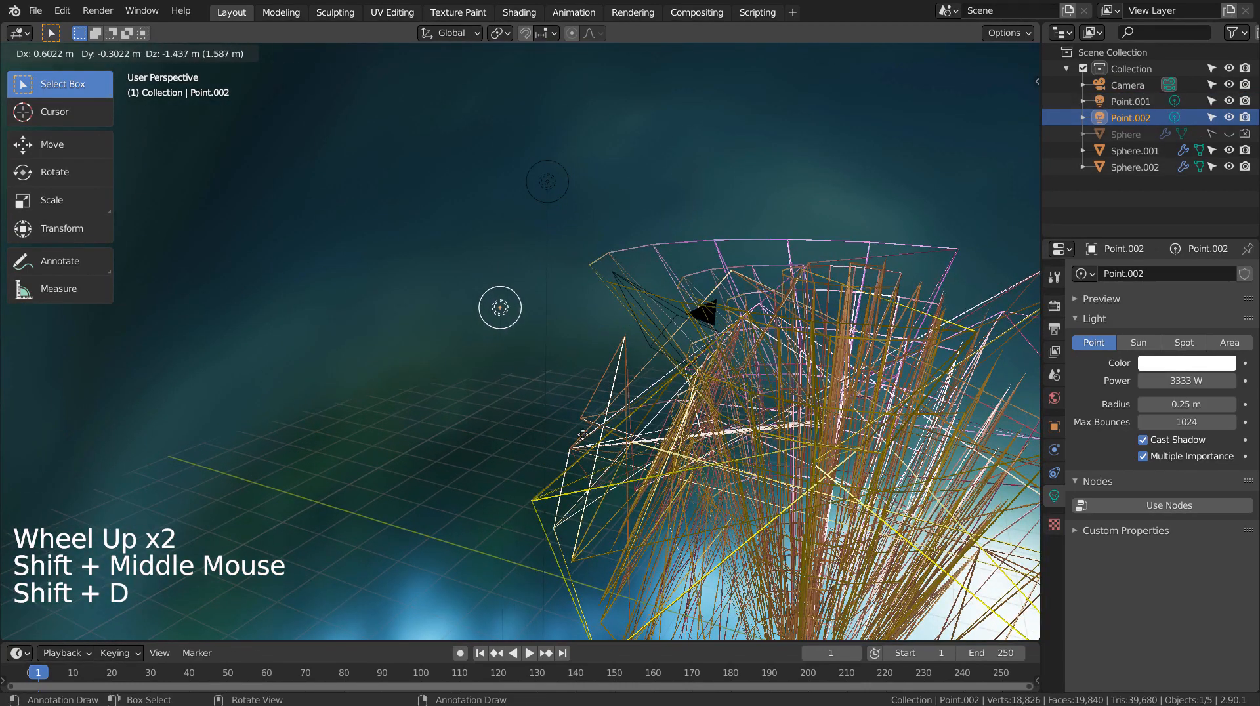
{"action": "left_click", "coordinate": [578, 463]}
- Duplicate the newest point light, offsetting this copy about -3.97 m in X, -0.16 m in Y and -1.02 m in Z
{"action": "middle_click_drag", "start_coordinate": [578, 463], "coordinate": [825, 425]}
{"action": "scroll", "coordinate": [826, 425], "scroll_direction": "up", "scroll_amount": 3}
{"action": "key", "text": "shift+d"}
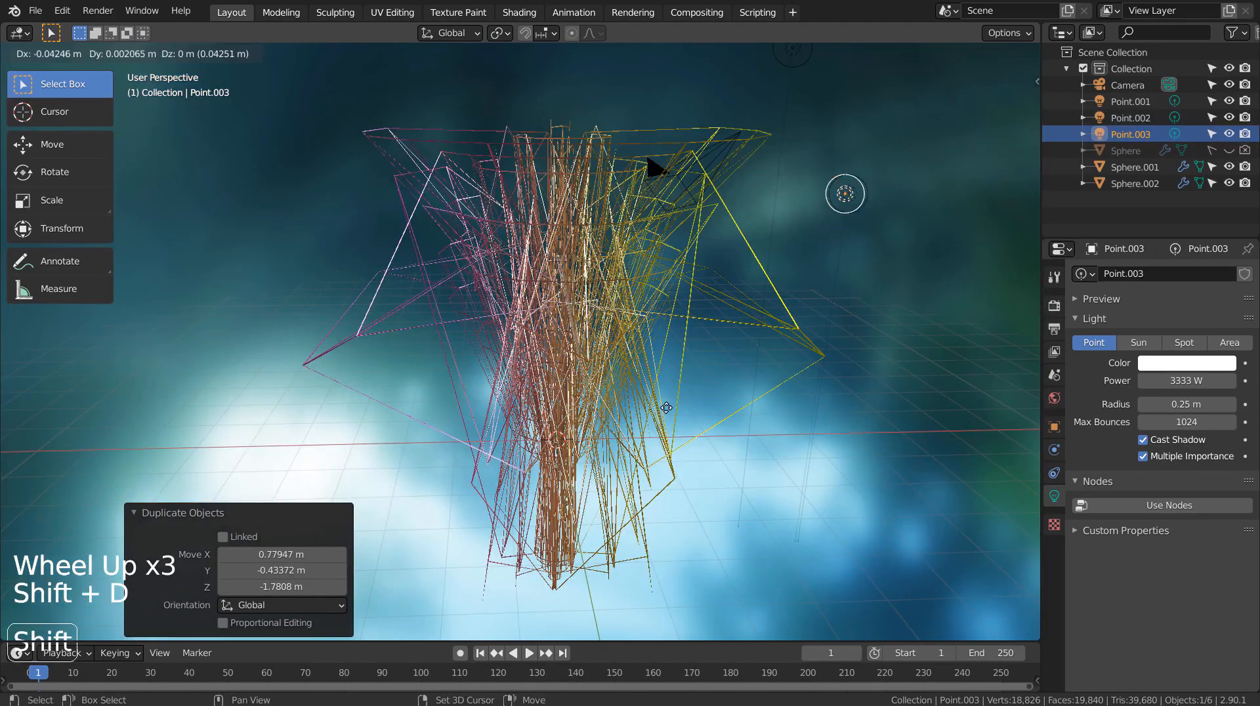
{"action": "left_click", "coordinate": [527, 464]}
- Preview the three-light setup through the camera in rendered shading, with the camera frame enlarged
{"action": "key", "text": "KP_0"}
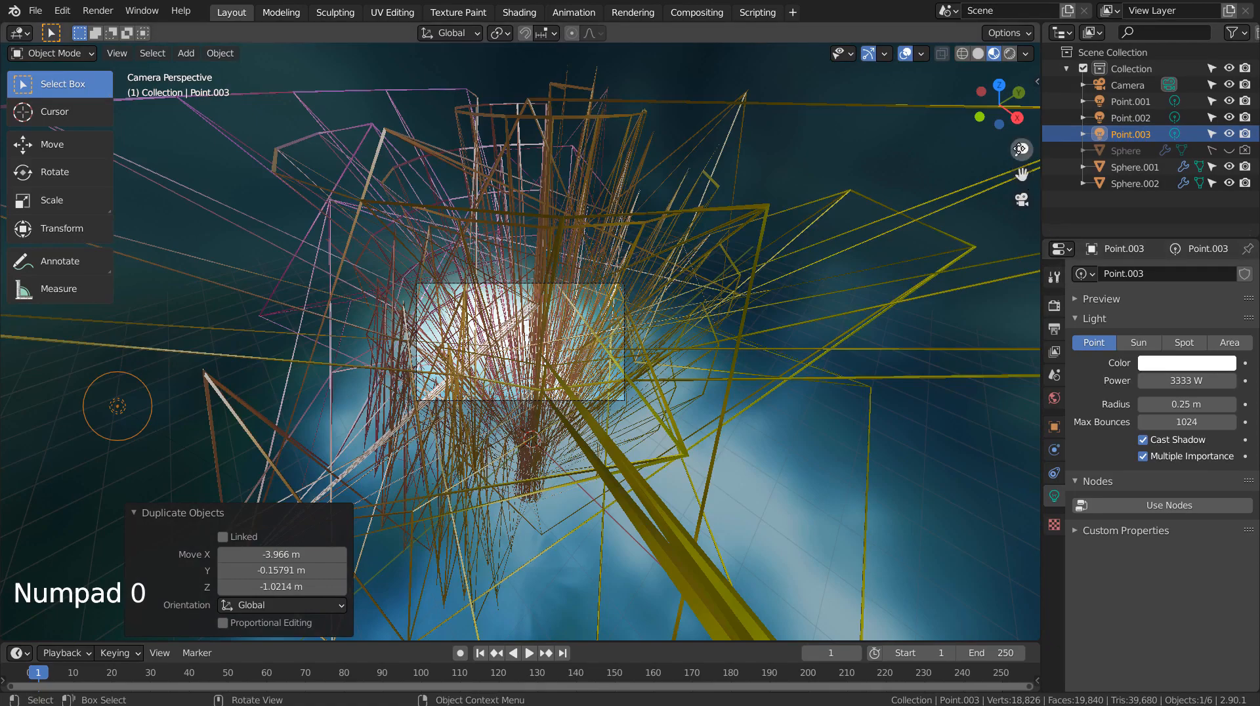
{"action": "left_click", "coordinate": [1010, 53]}
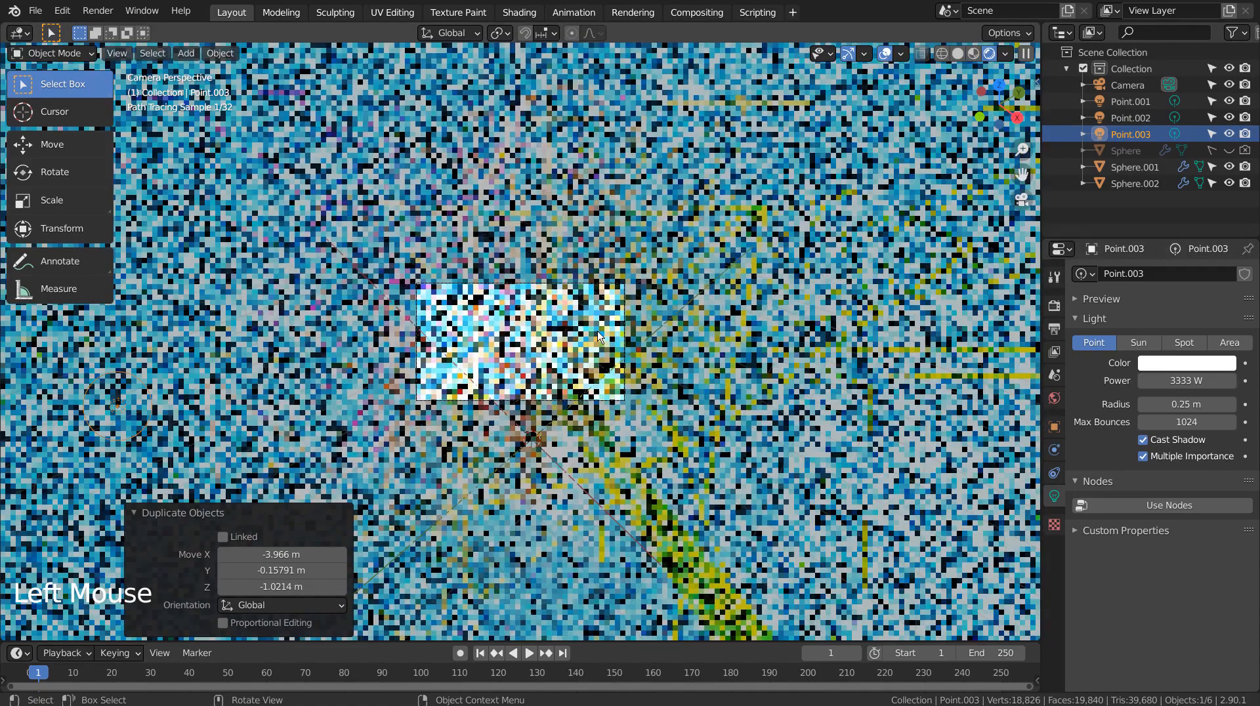
{"action": "scroll", "coordinate": [602, 329], "scroll_direction": "up", "scroll_amount": 7}
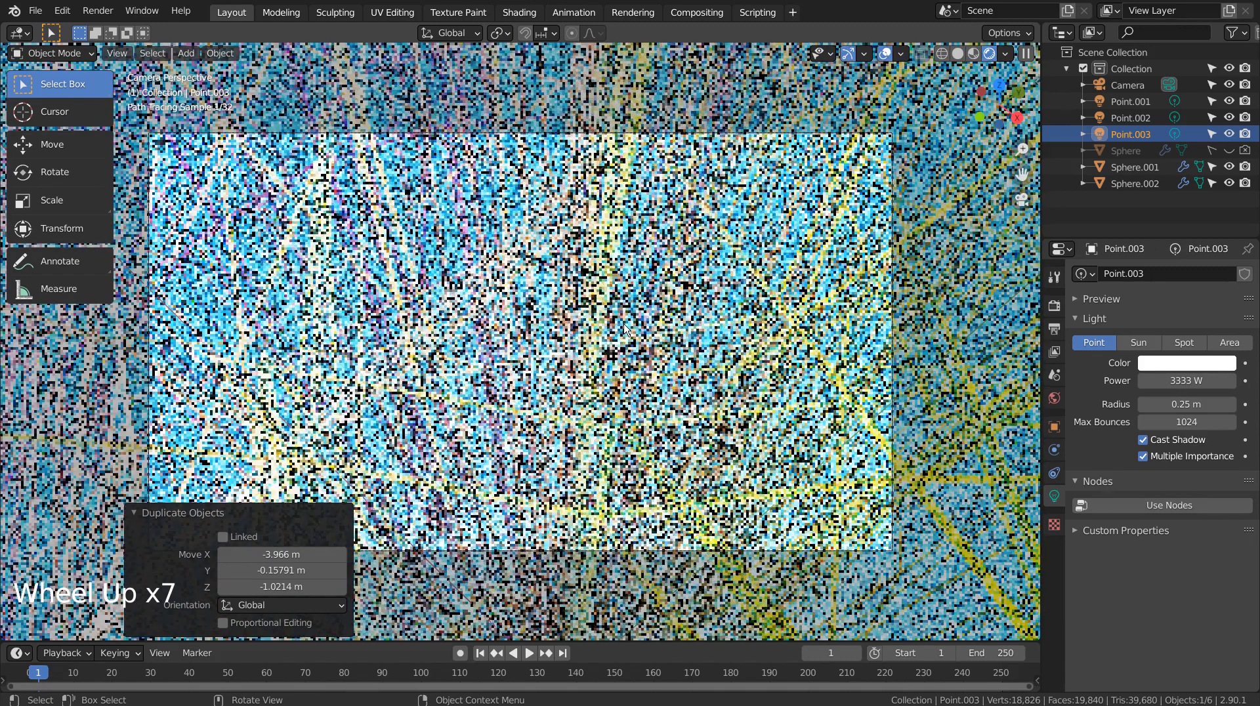
- Tilt the camera downward with walk navigation toward the base of the wireframe structure and hide the viewport gizmos
{"action": "key", "text": "ctrl"}
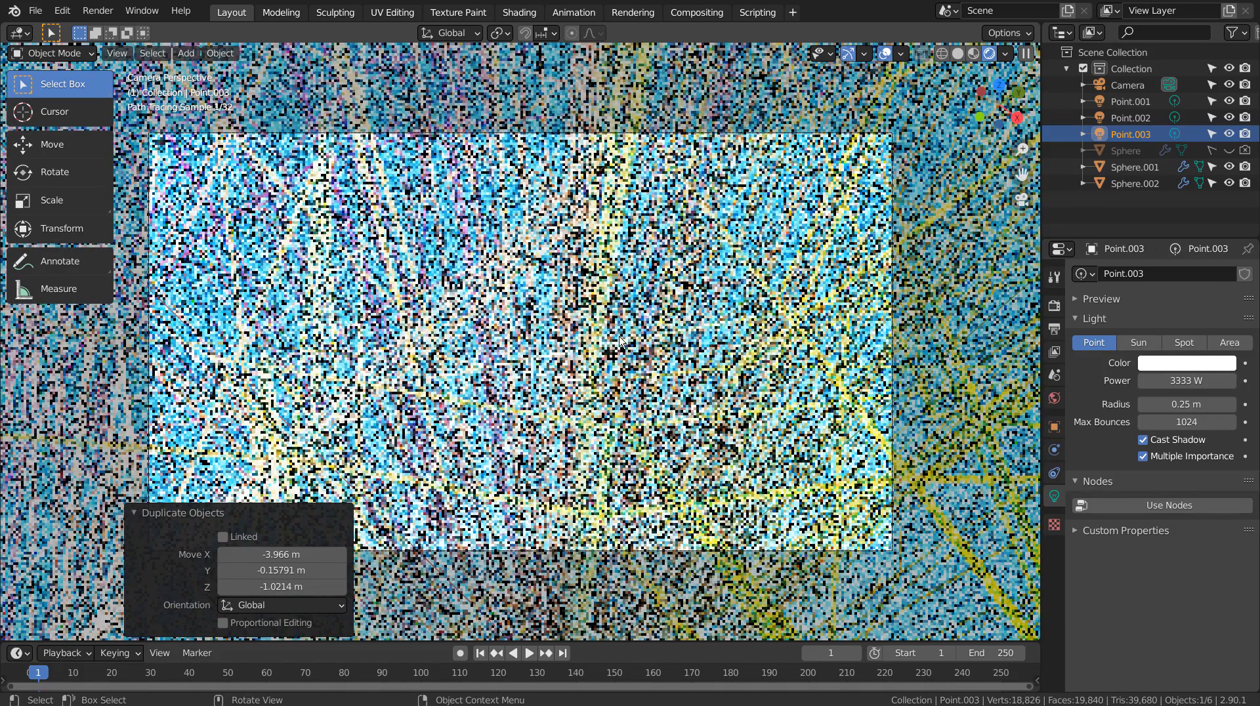
{"action": "key", "text": "shift+grave"}
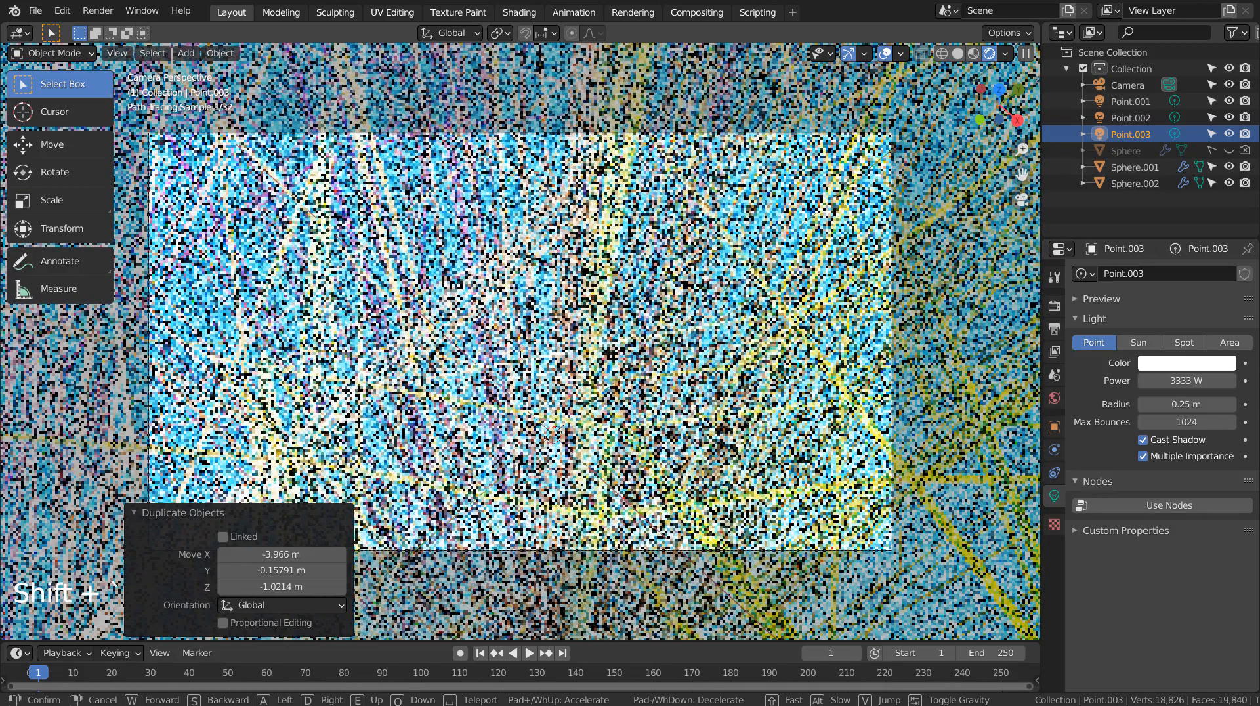
{"action": "left_click", "coordinate": [575, 343]}
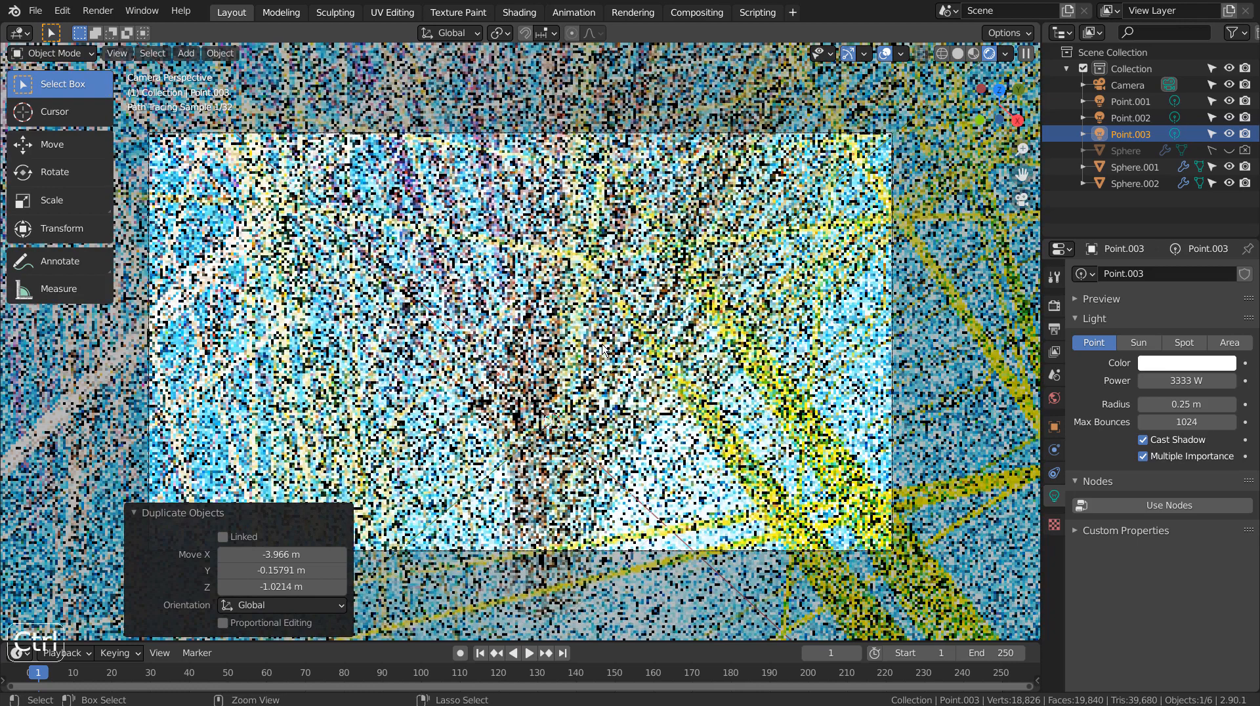
{"action": "key", "text": "ctrl+grave"}
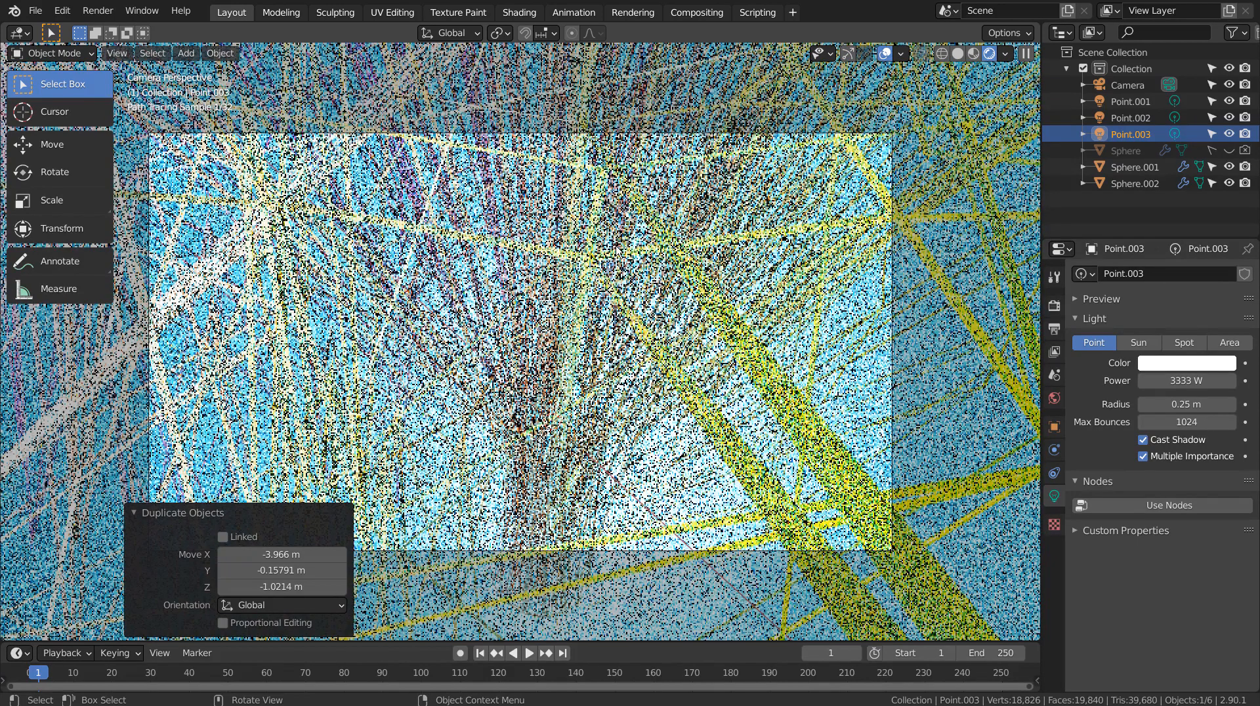
- In Material Preview with gizmos shown, re-aim the camera upward and move it back and forth to reframe the wireframe structure
{"action": "left_click", "coordinate": [618, 252]}
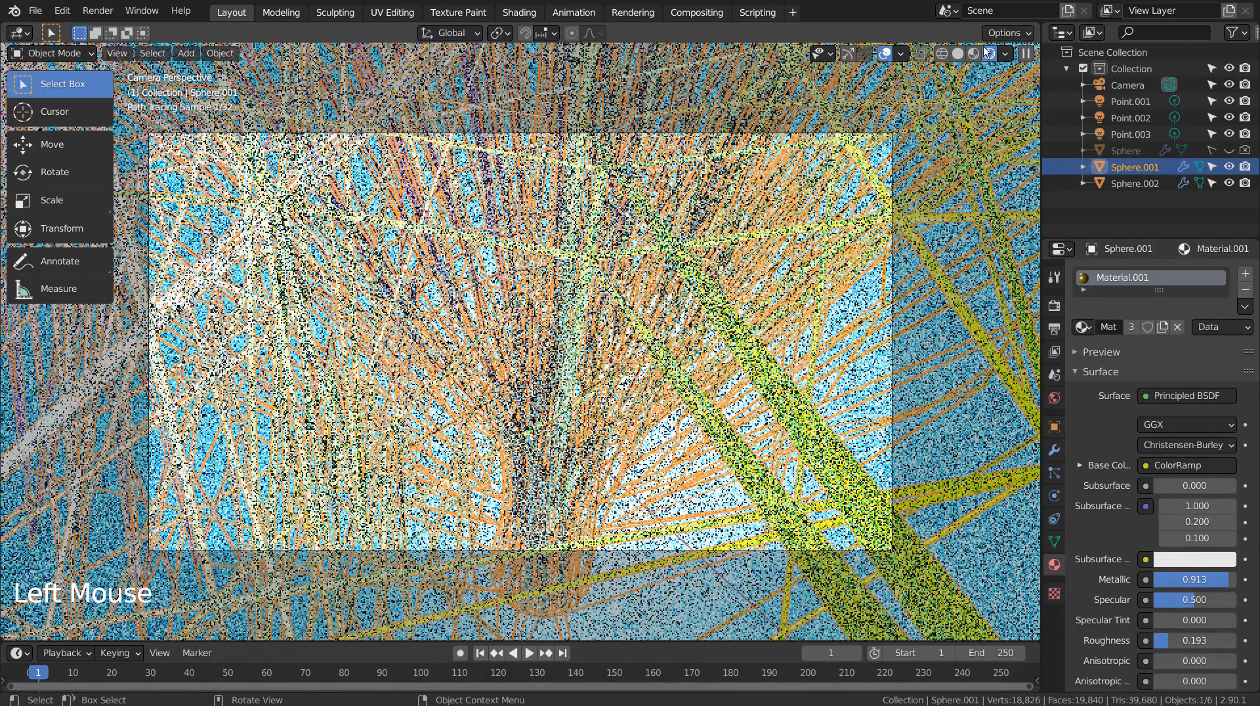
{"action": "left_click", "coordinate": [975, 52]}
{"action": "key", "text": "ctrl+grave"}
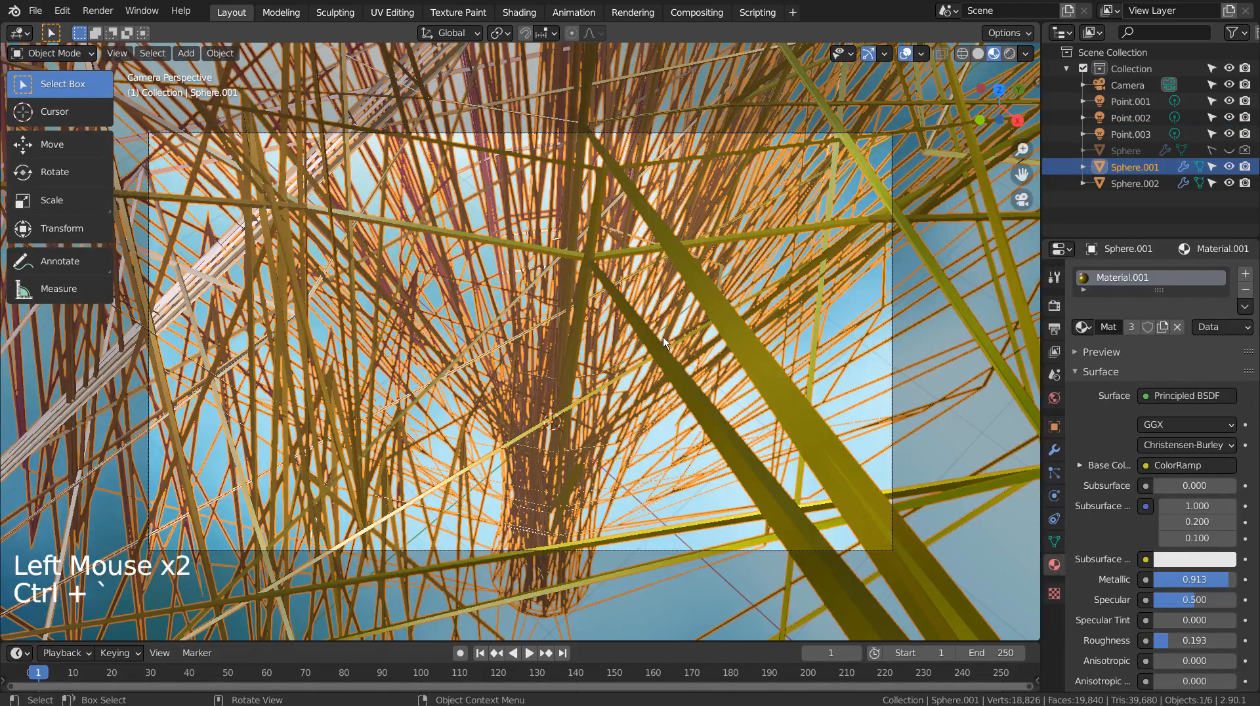
{"action": "key", "text": "ctrl"}
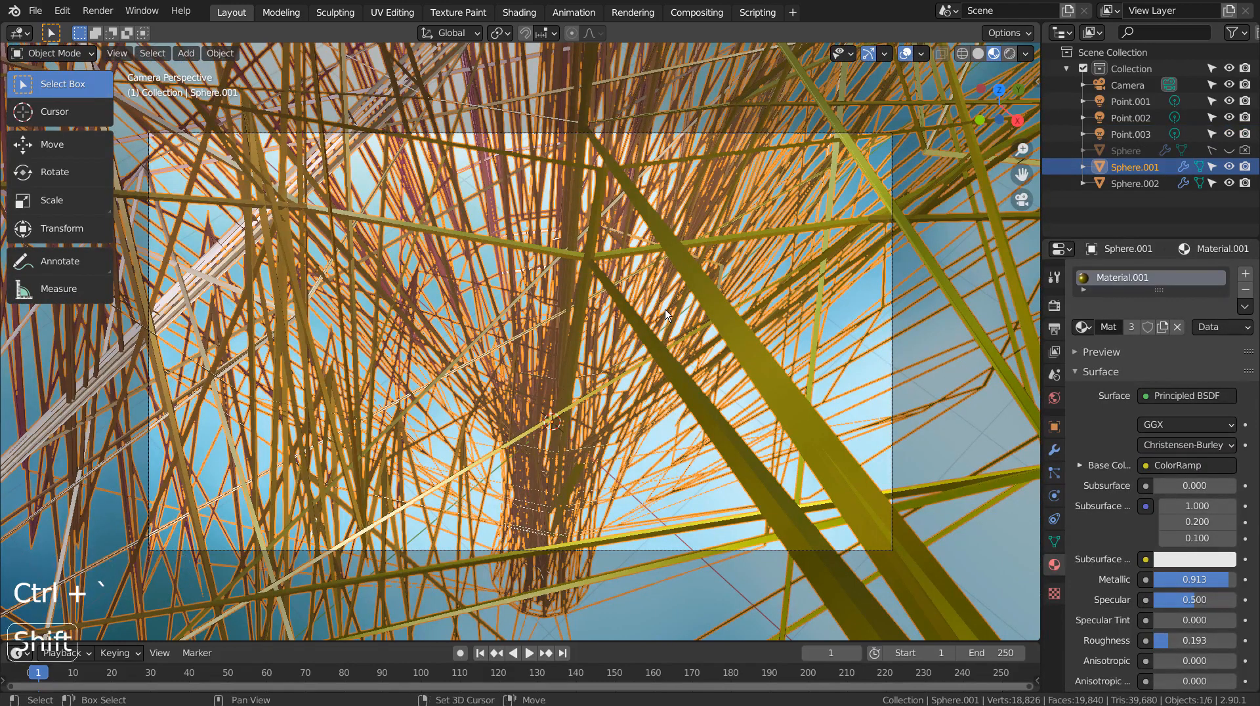
{"action": "key", "text": "shift+grave"}
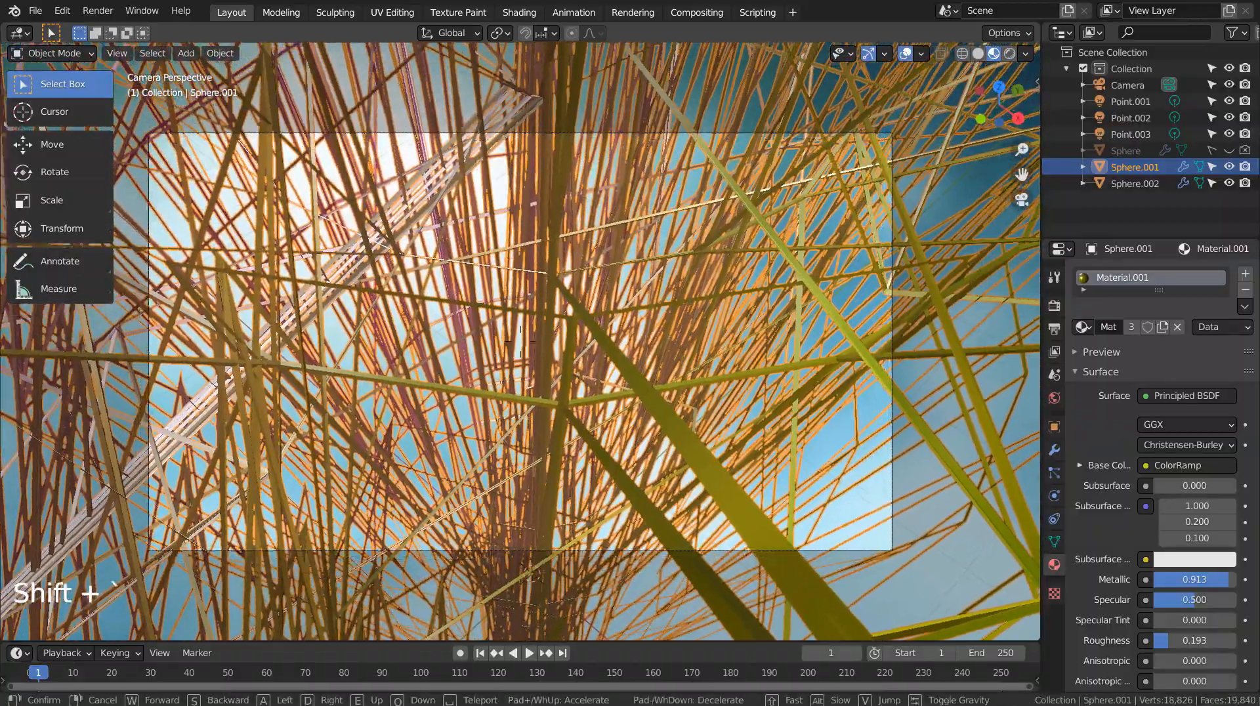
{"action": "key", "text": "s"}
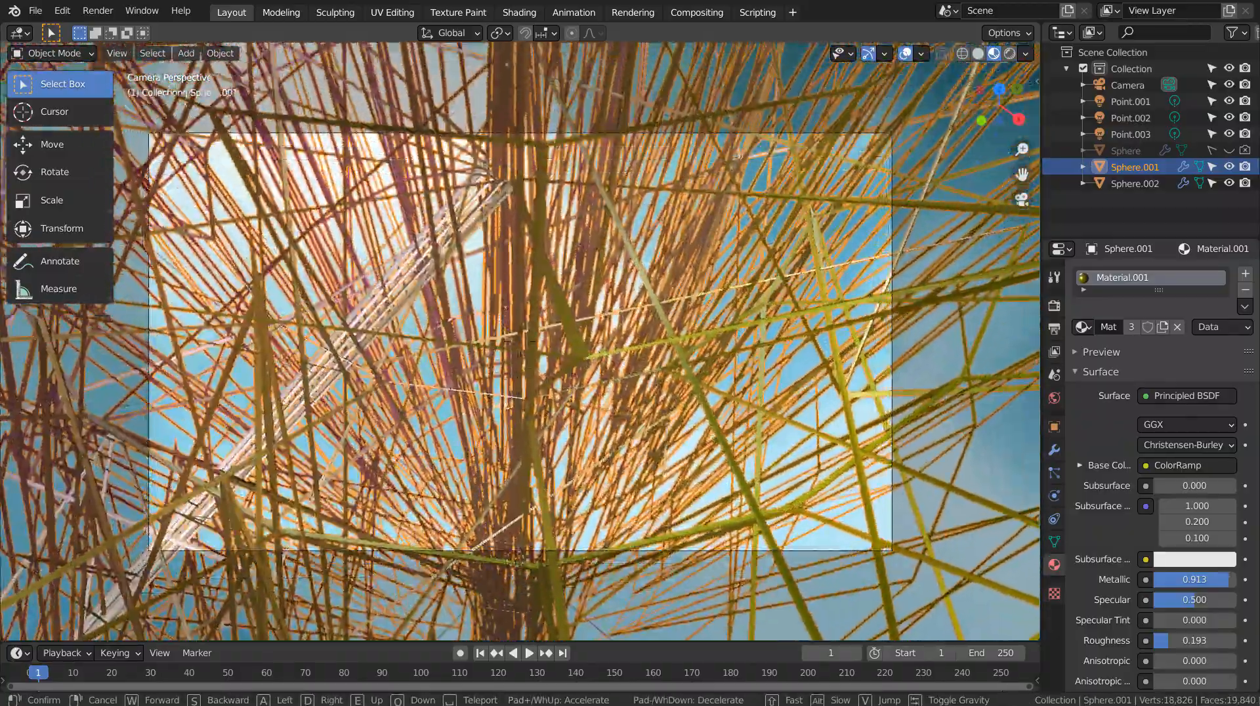
{"action": "key", "text": "w"}
{"action": "key", "text": "s"}
{"action": "key", "text": "w"}
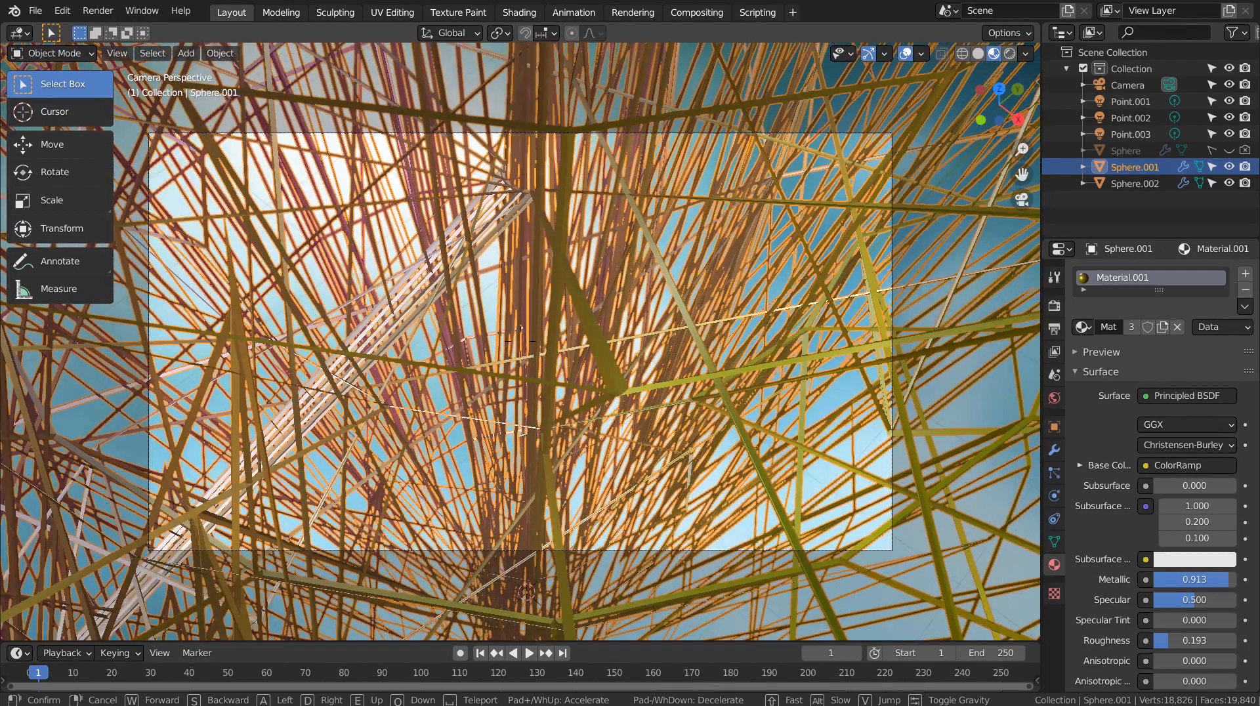
{"action": "left_click", "coordinate": [559, 368]}
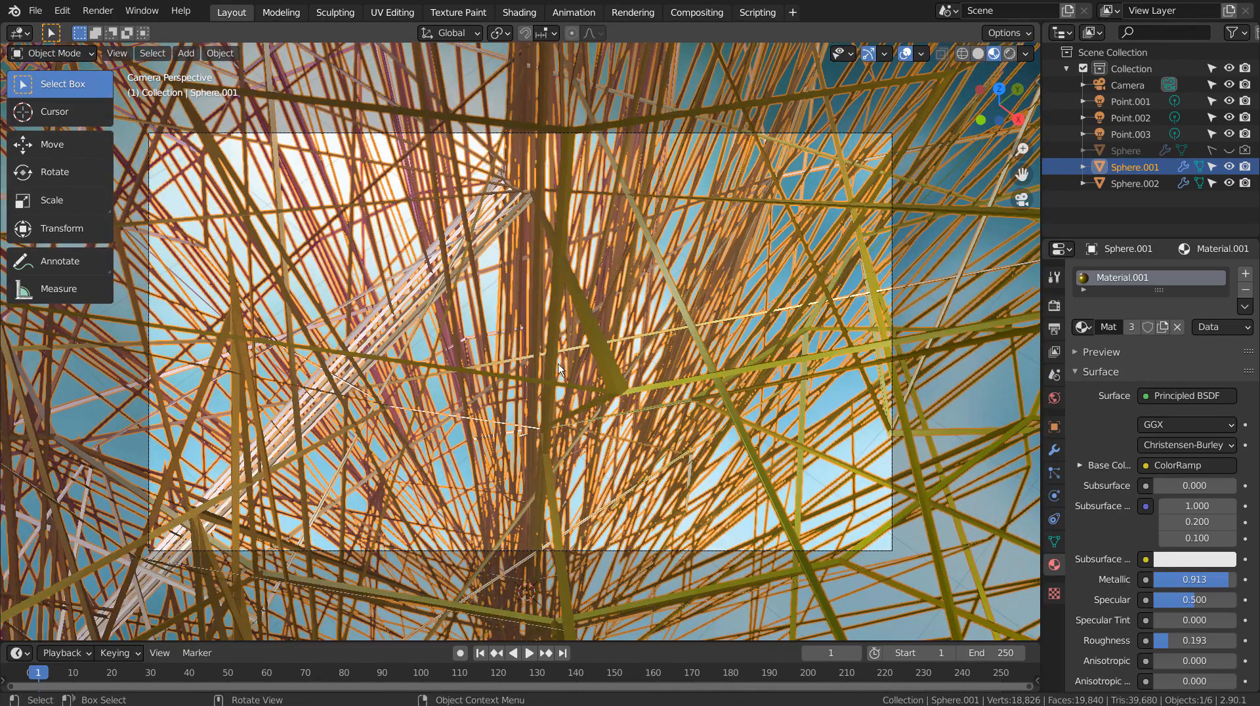
- Deselect all objects and preview the new camera framing in rendered shading
{"action": "key", "text": "alt+a"}
{"action": "left_click", "coordinate": [1011, 53]}
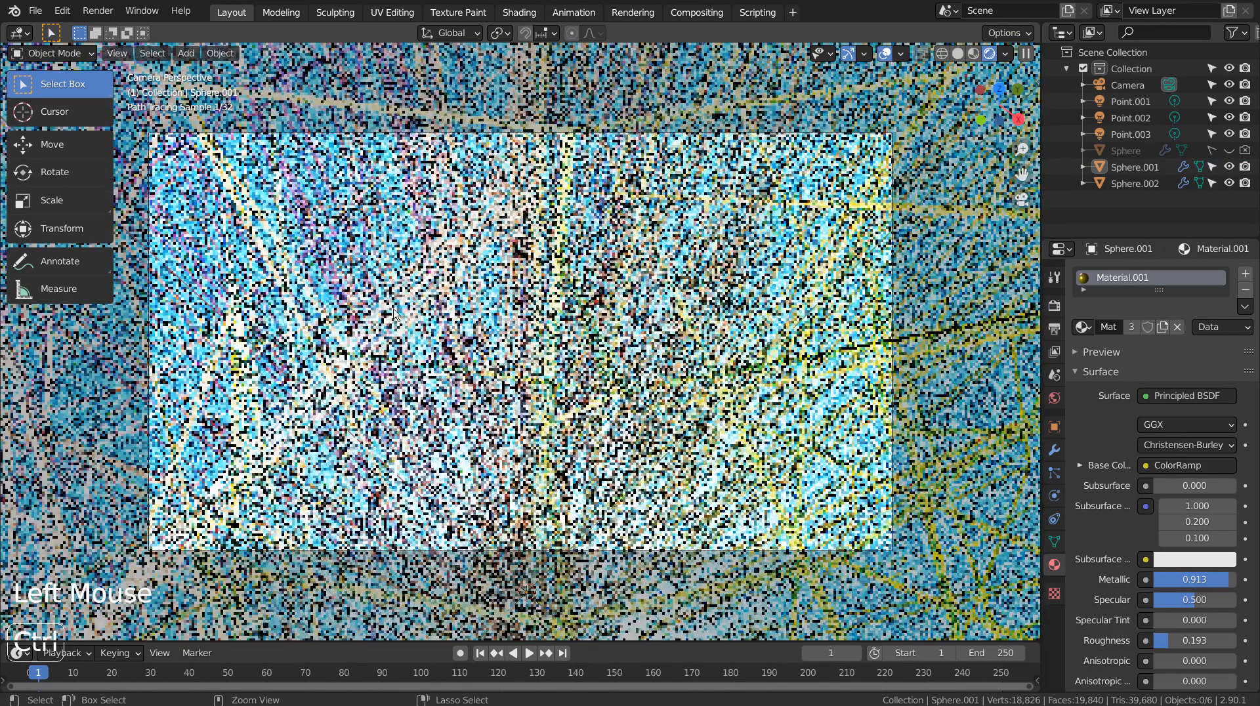
- Limit rendering to a small rectangular region near the middle of the camera frame and show the render sampling settings
{"action": "key", "text": "ctrl+b"}
{"action": "left_click_drag", "start_coordinate": [392, 305], "coordinate": [672, 484]}
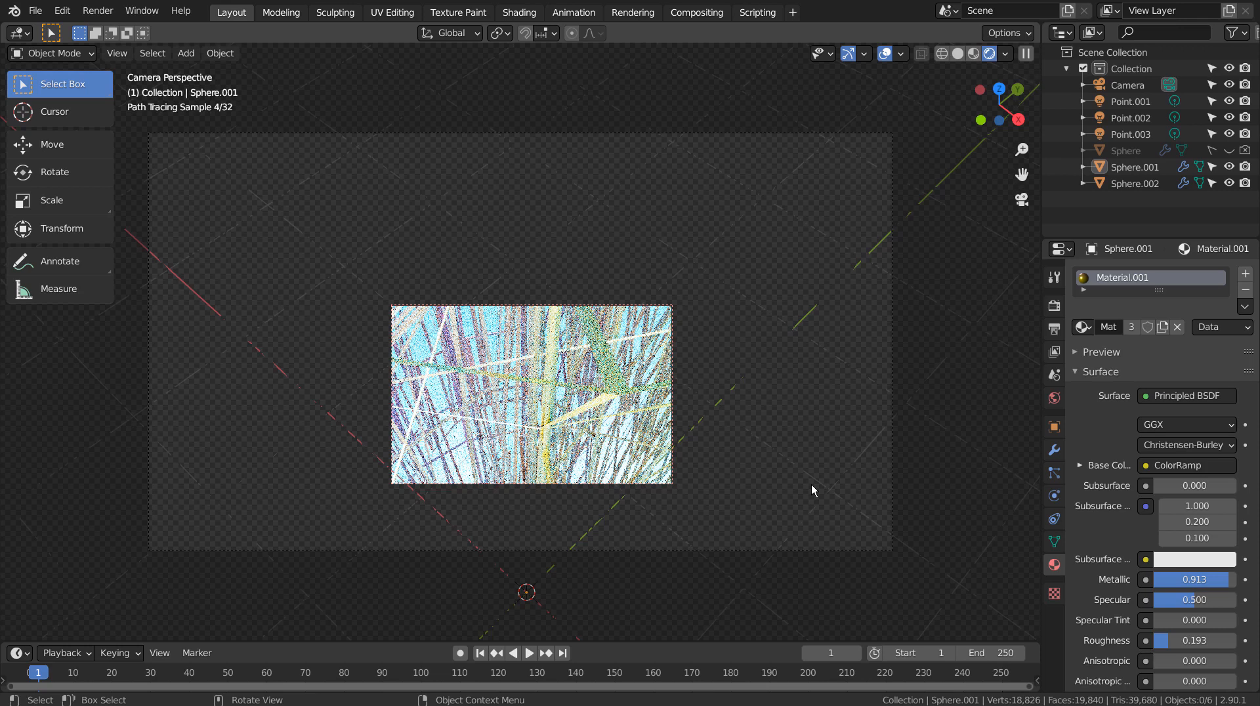
{"action": "left_click", "coordinate": [1054, 306]}
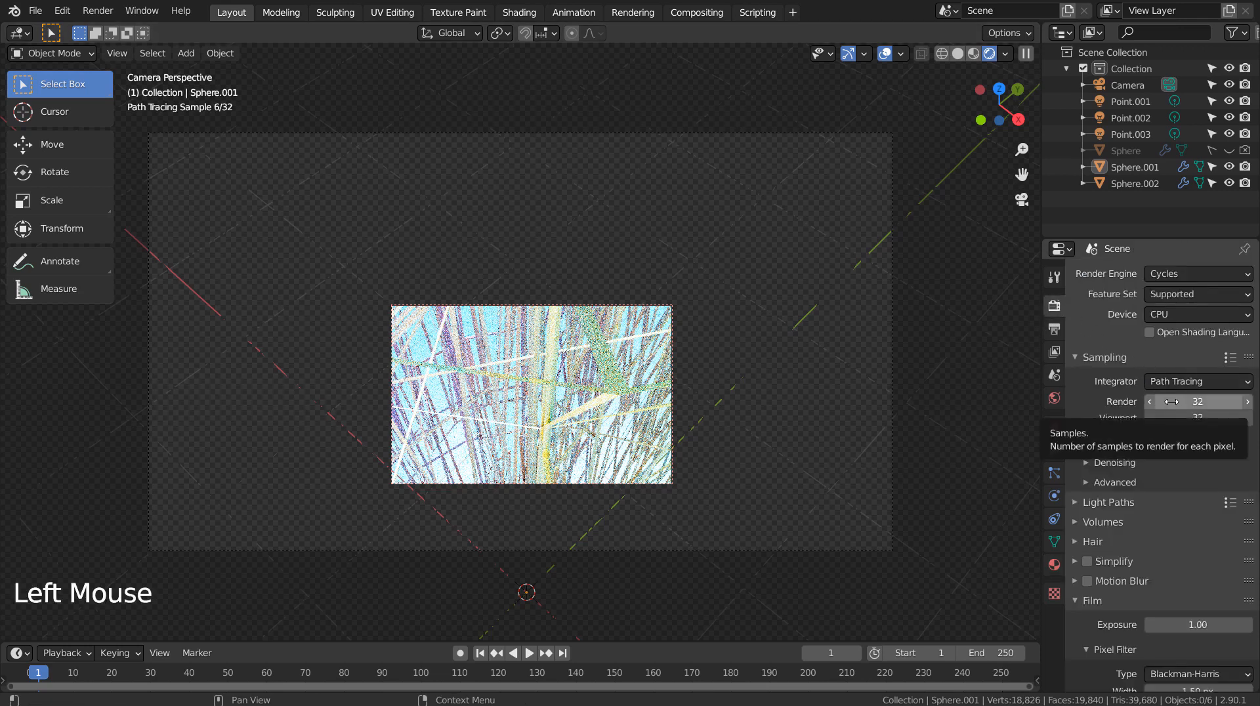
- Set the power of the Point.001 light to 1111 W
{"action": "left_click", "coordinate": [1120, 156]}
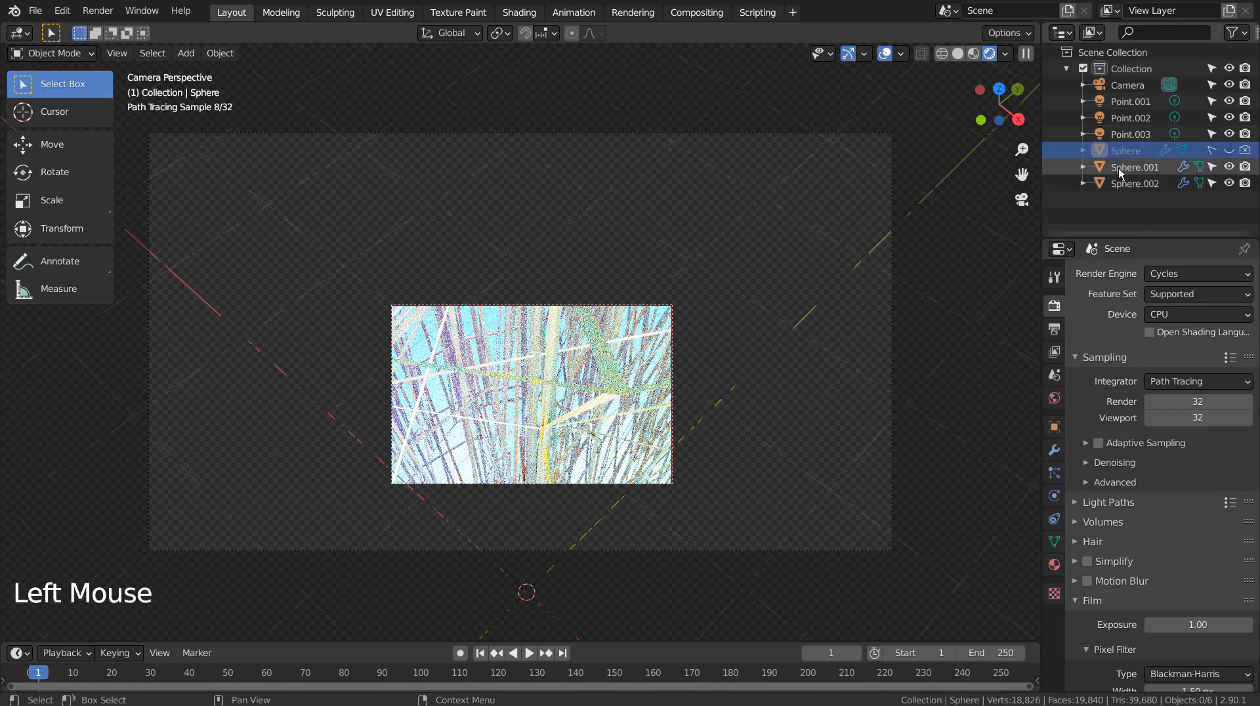
{"action": "left_click", "coordinate": [1130, 101]}
{"action": "left_click", "coordinate": [1055, 496]}
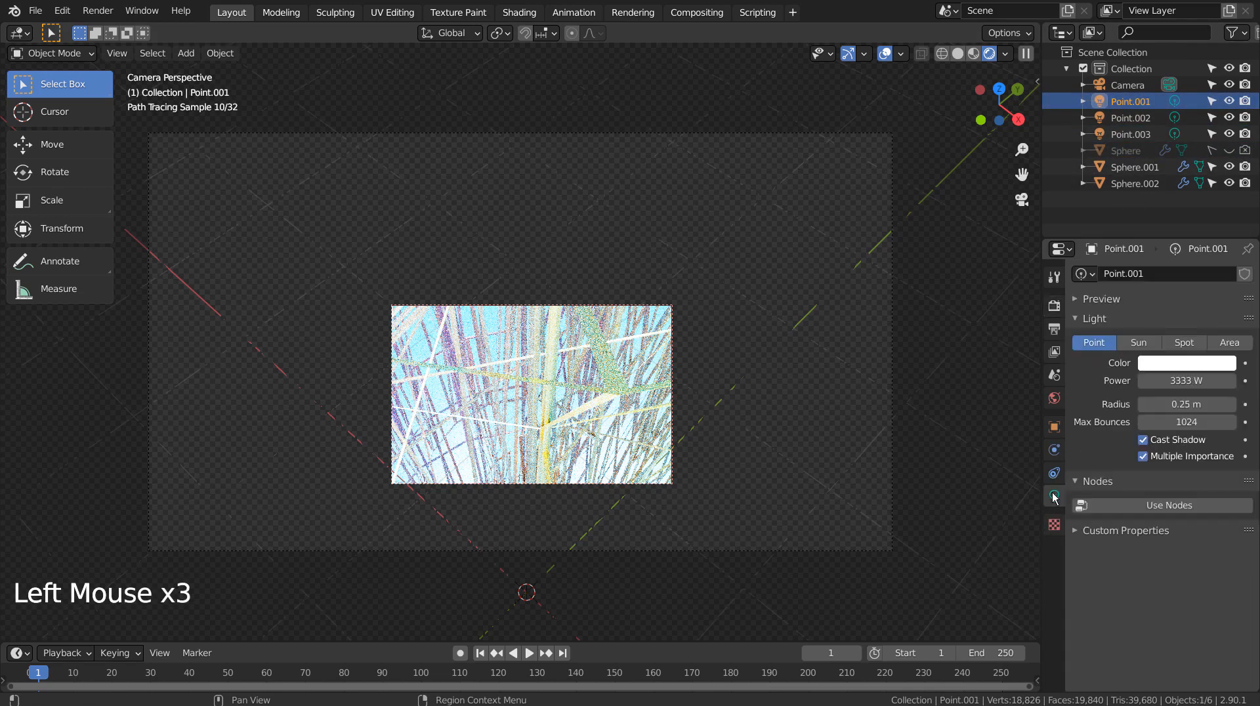
{"action": "left_click", "coordinate": [1187, 381]}
{"action": "type", "text": "1111"}
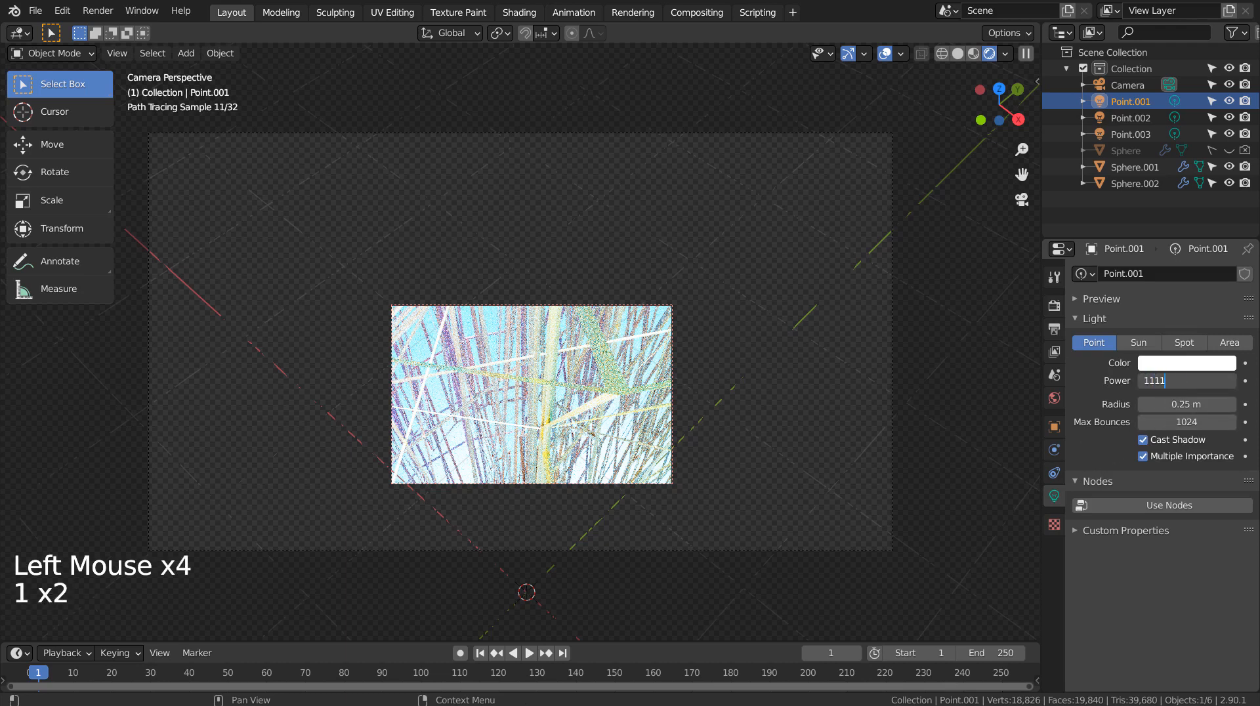
{"action": "key", "text": "Return"}
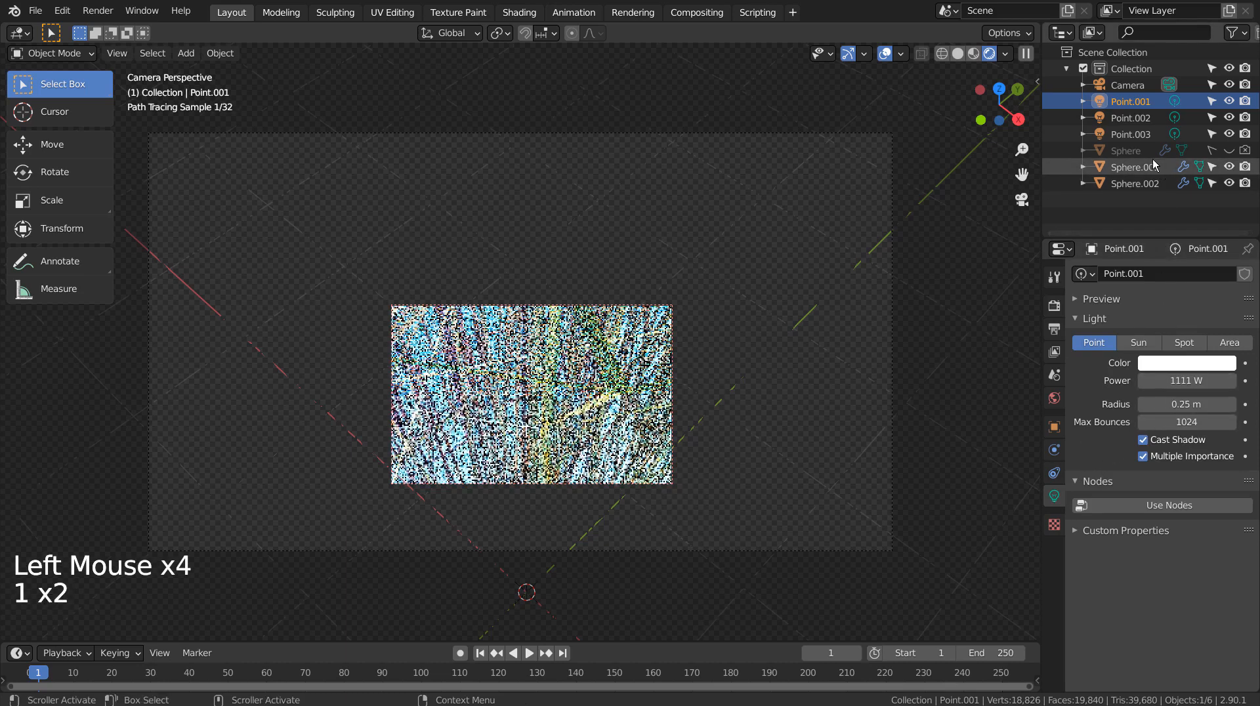
- Change the Point.002 light's color to yellow with hue 0.177 and saturation 0.830
{"action": "left_click", "coordinate": [1146, 118]}
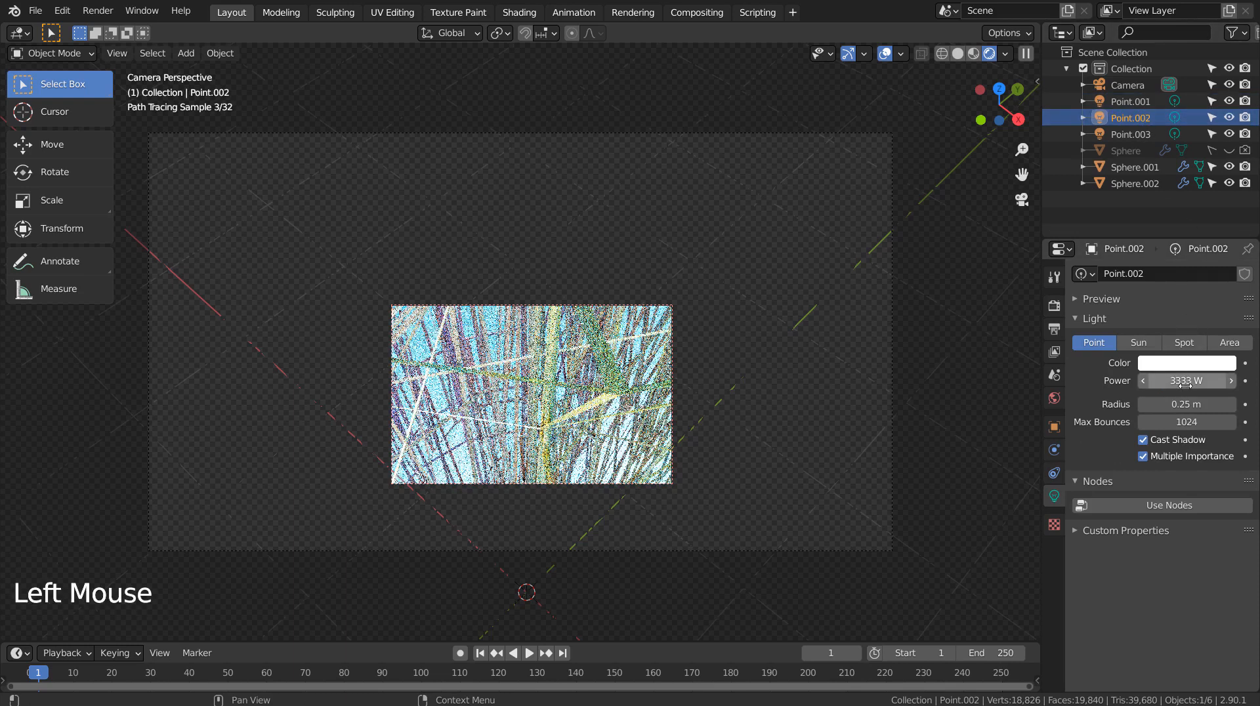
{"action": "left_click", "coordinate": [1192, 364]}
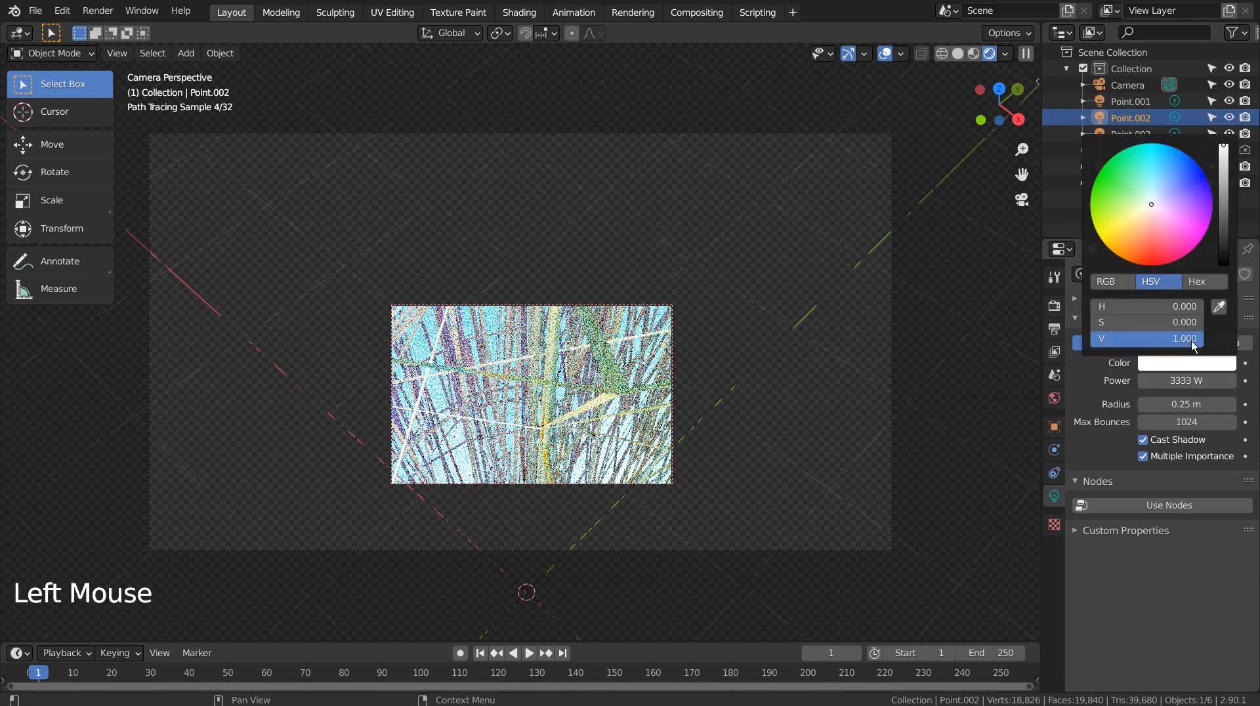
{"action": "left_click", "coordinate": [1103, 228]}
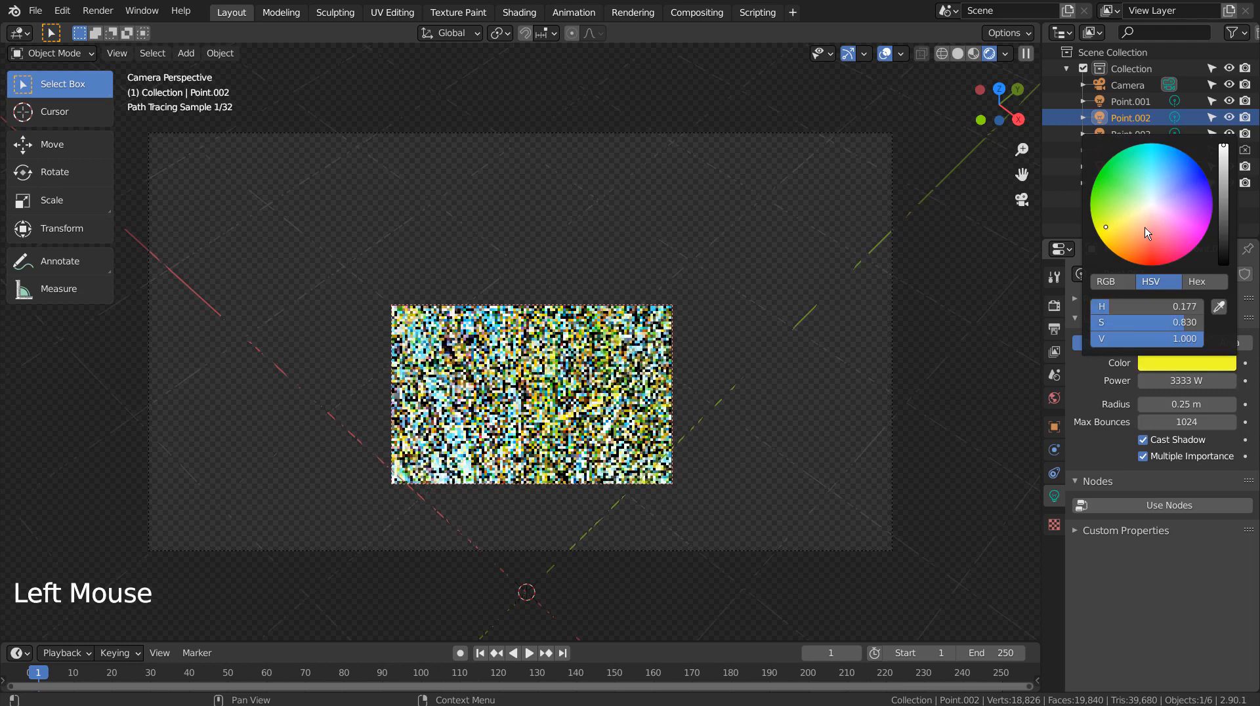
- Change the Point.003 light's color to orange
{"action": "left_click", "coordinate": [1127, 138]}
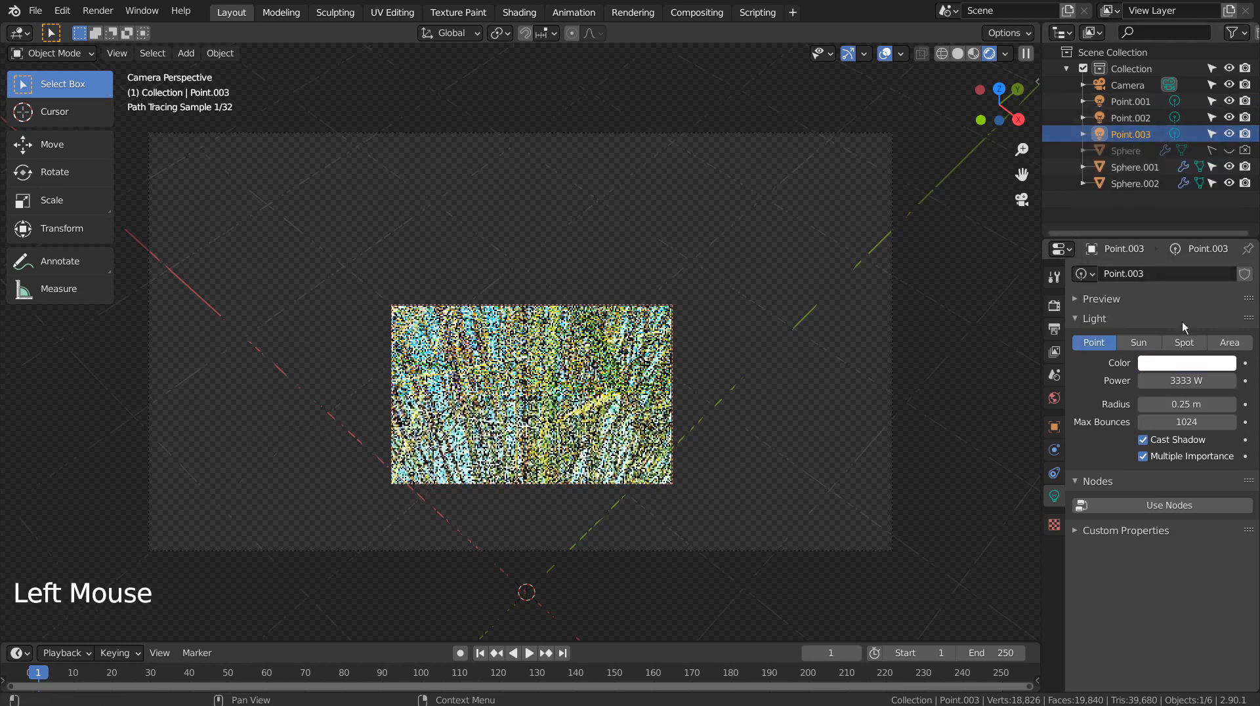
{"action": "left_click", "coordinate": [1175, 363]}
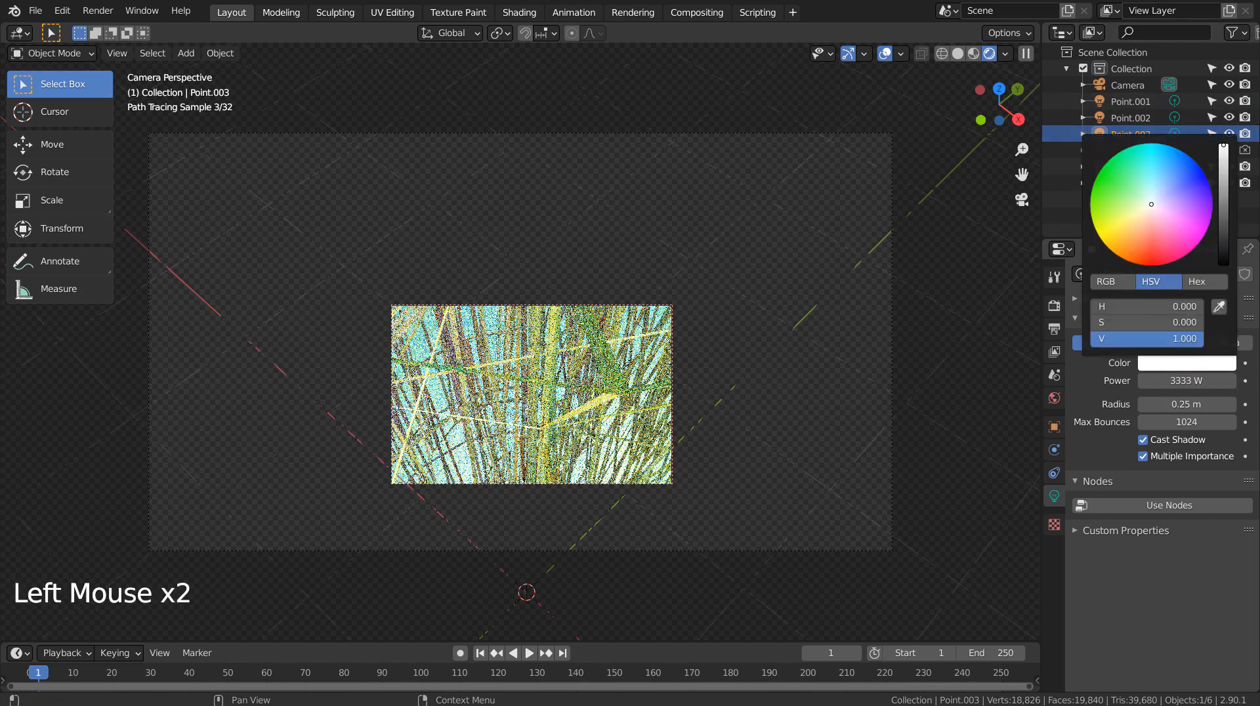
{"action": "left_click", "coordinate": [1127, 246]}
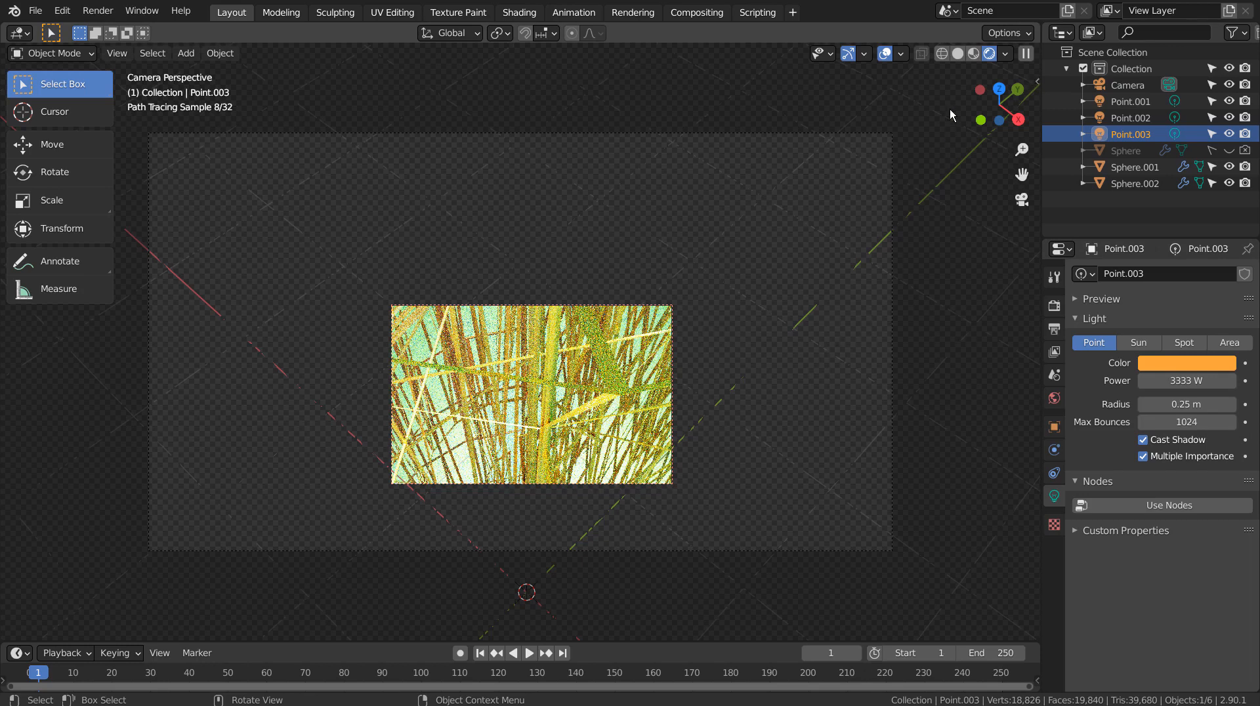
- Switch the viewport to wireframe shading and save the blend file
{"action": "left_click", "coordinate": [943, 54]}
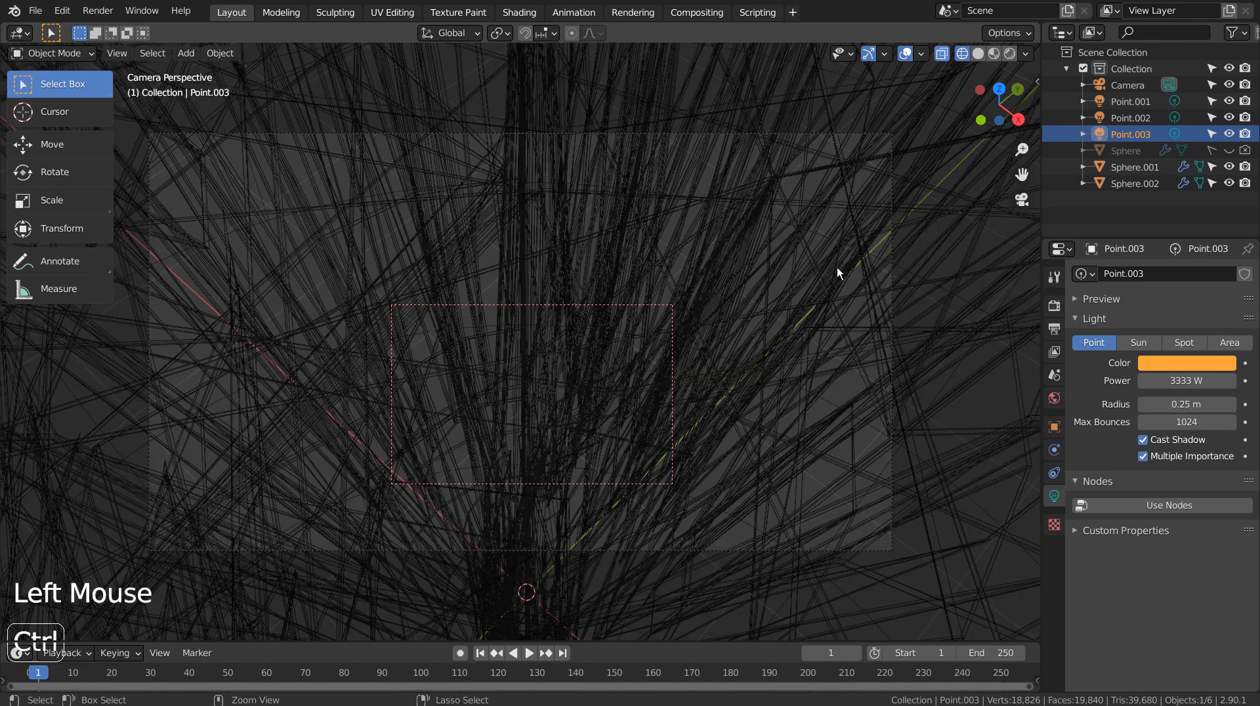
{"action": "key", "text": "ctrl+s"}
- Check the Sphere.001 modifiers, set the Sphere.002 subdivision render level to 3, and deselect all objects
{"action": "left_click", "coordinate": [1146, 168]}
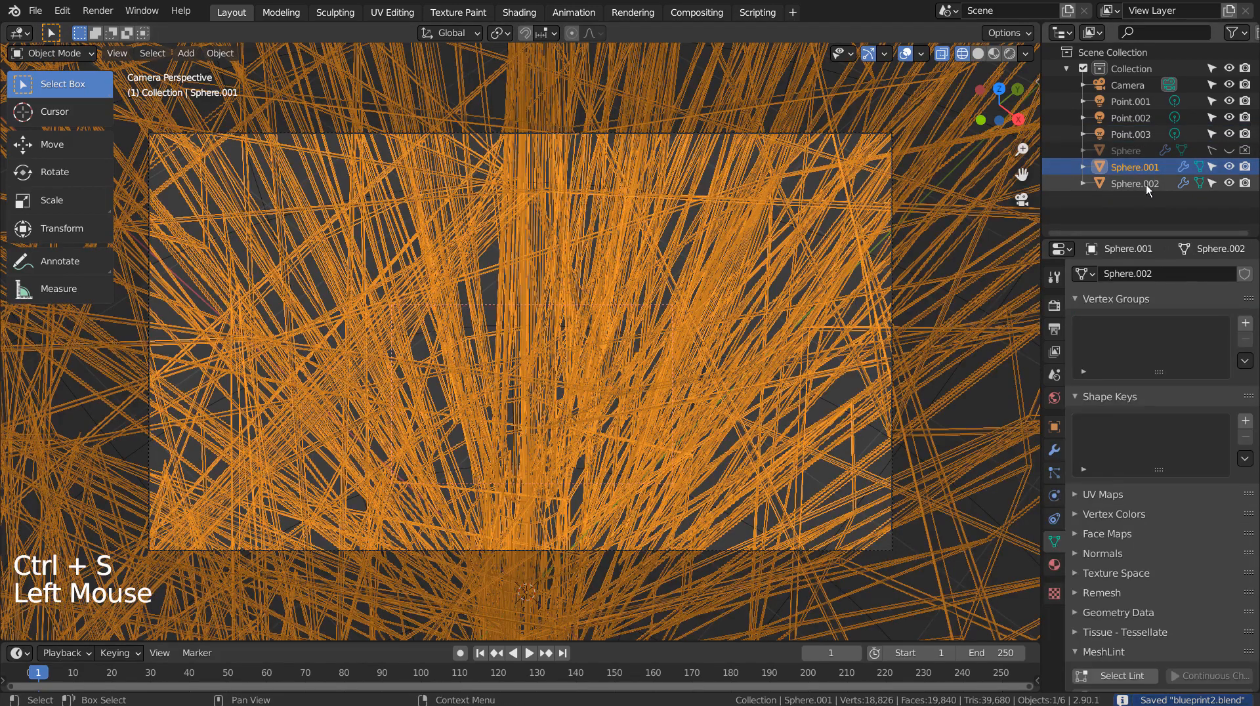
{"action": "left_click", "coordinate": [1054, 451]}
{"action": "scroll", "coordinate": [1116, 451], "scroll_direction": "down", "scroll_amount": 9}
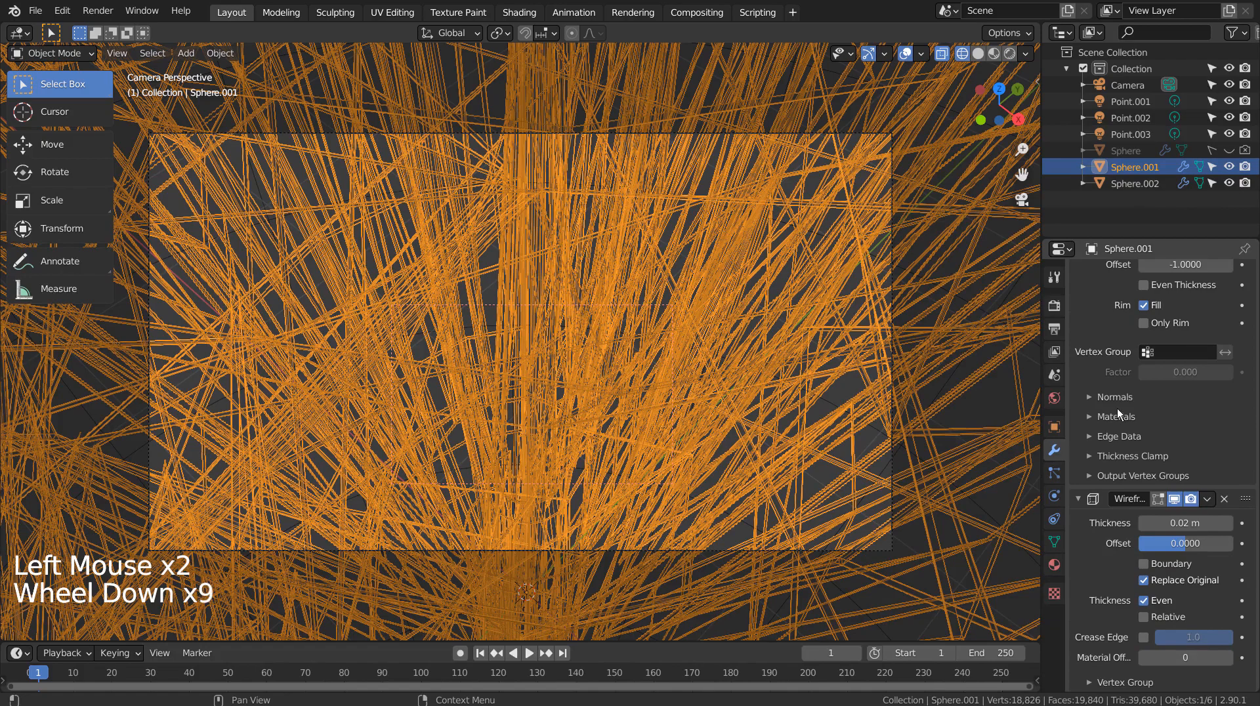
{"action": "left_click", "coordinate": [1125, 185]}
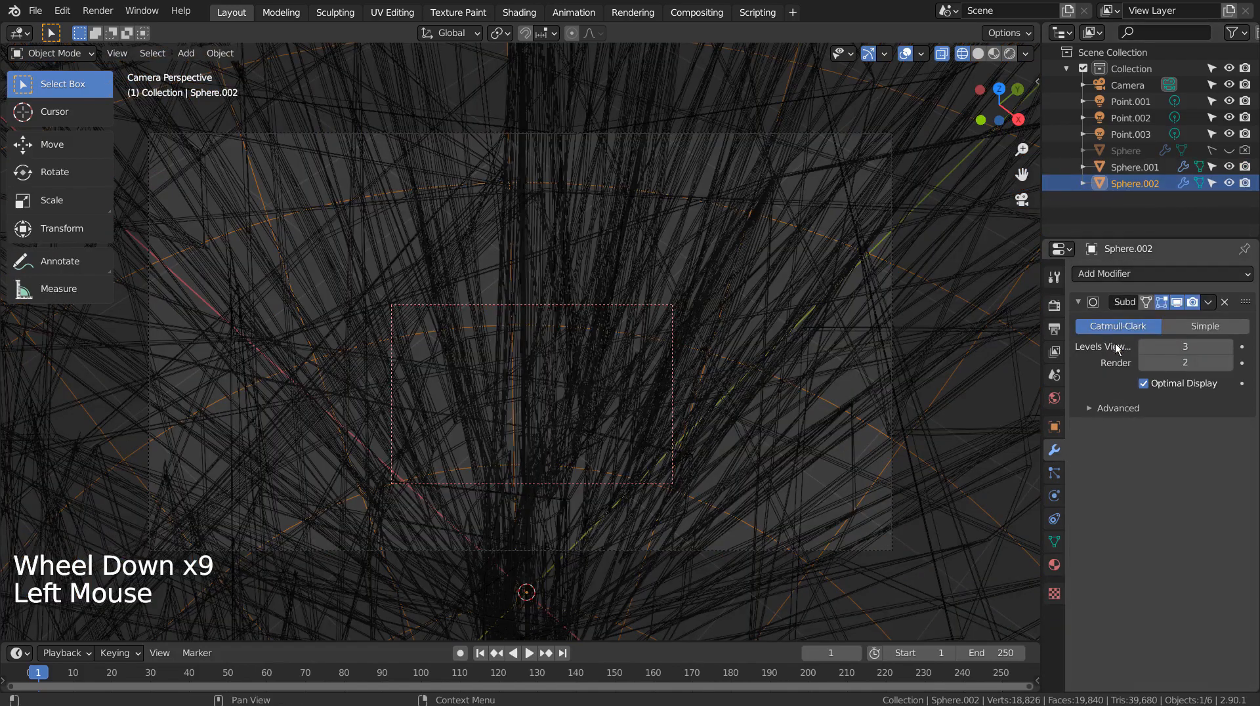
{"action": "left_click", "coordinate": [1229, 364]}
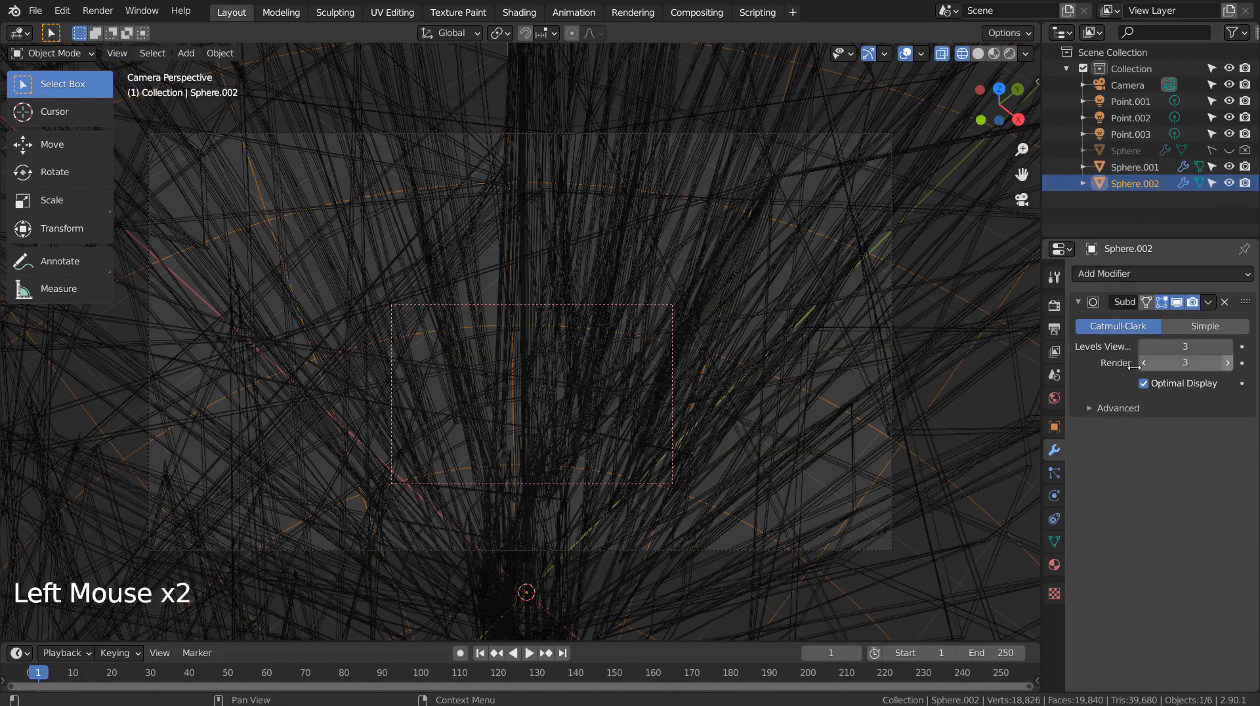
{"action": "left_click", "coordinate": [919, 320]}
{"action": "key", "text": "alt+a"}
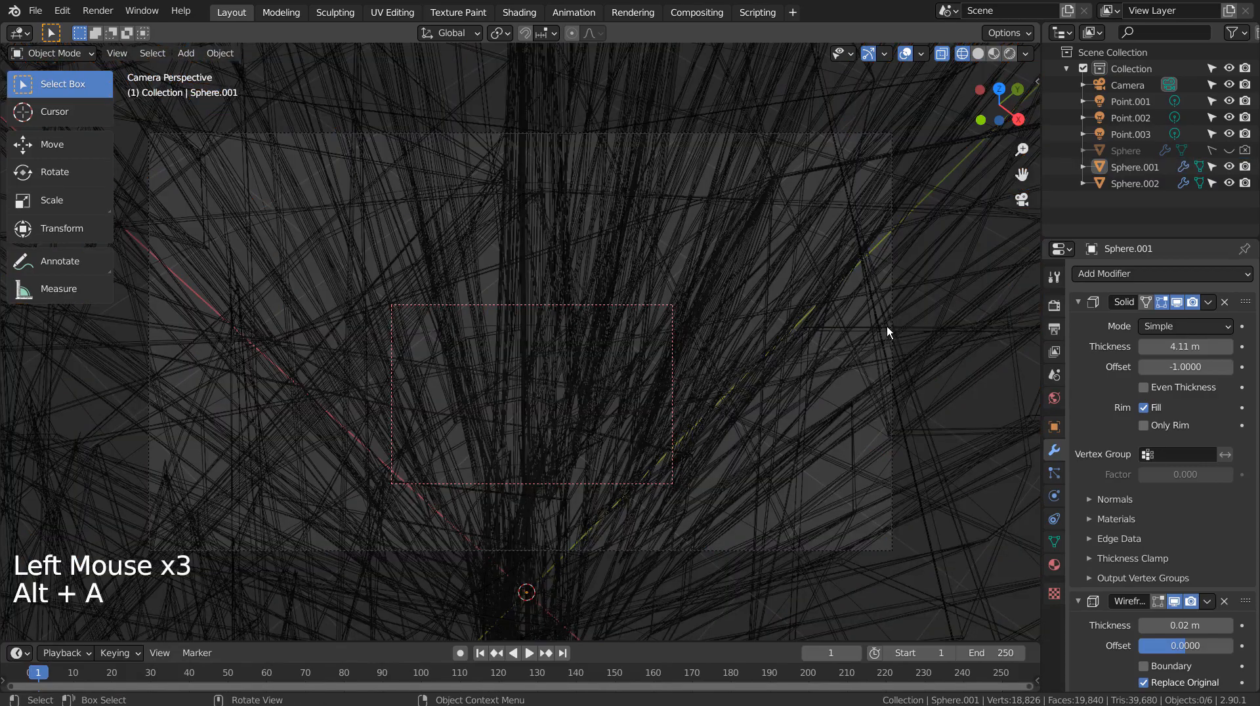
{"action": "key", "text": "F12"}
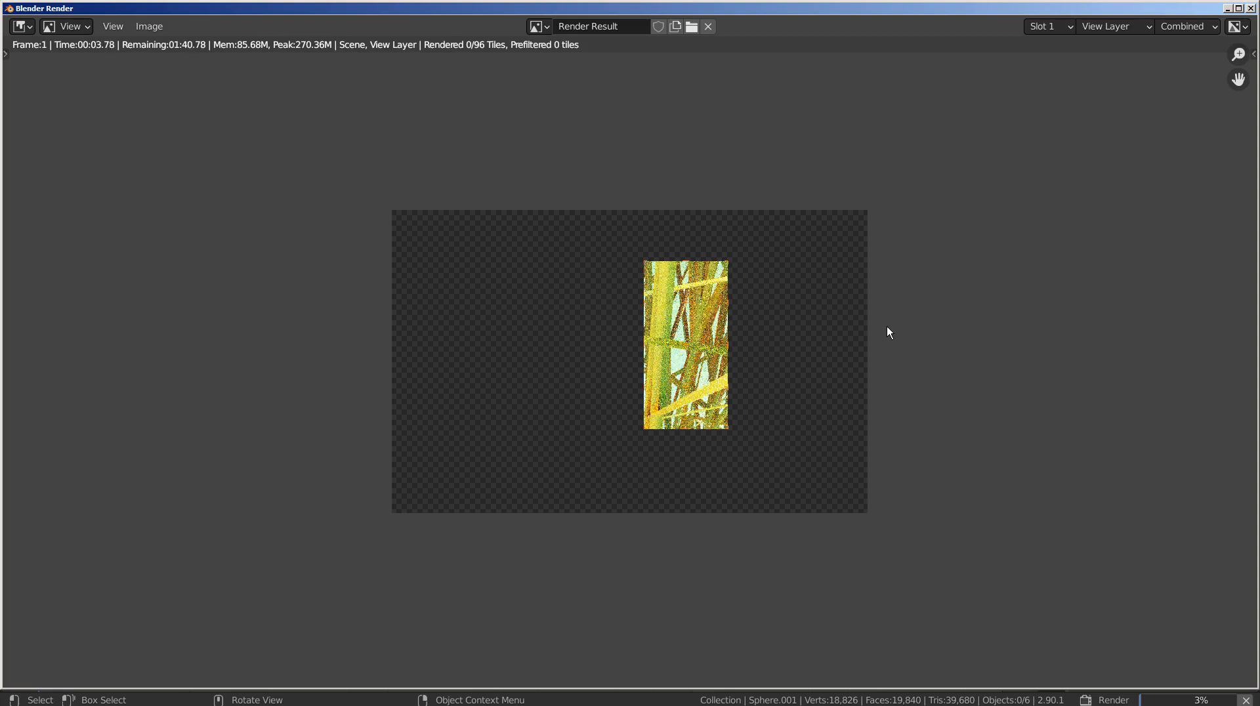
{"action": "key", "text": "Escape"}
{"action": "left_click", "coordinate": [1251, 9]}
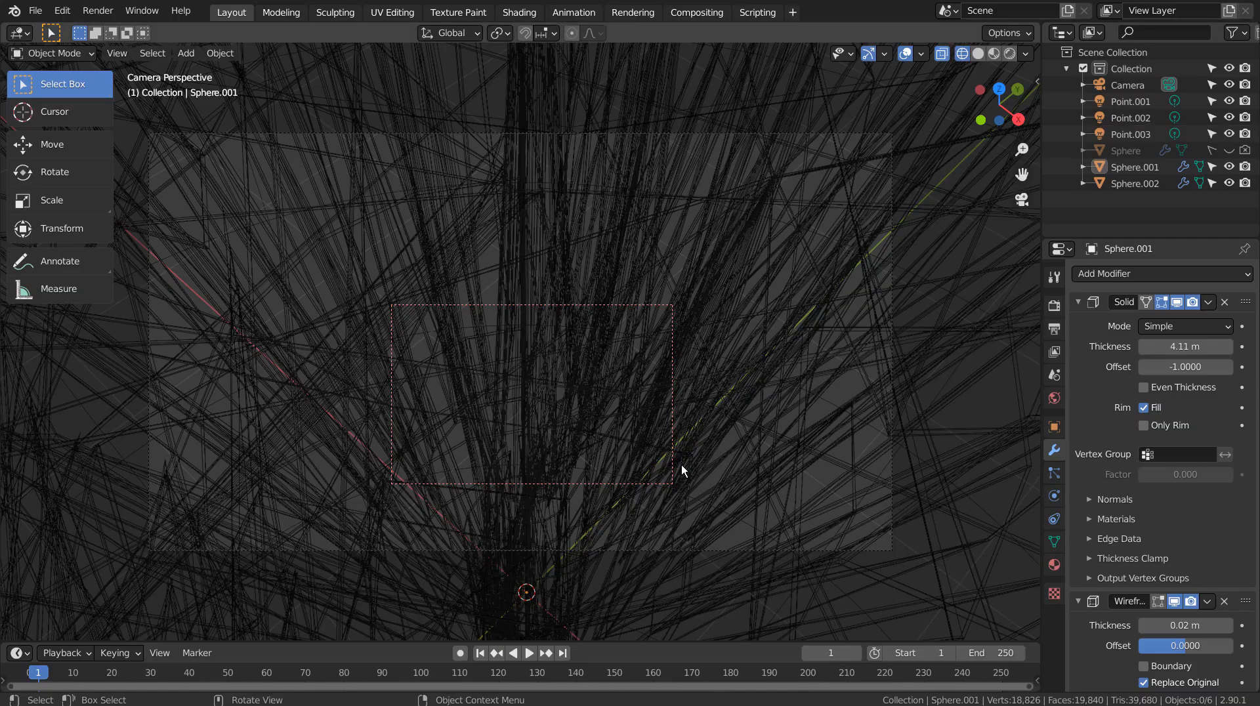
- Clear the render region and render the full camera frame
{"action": "key", "text": "ctrl+alt+b"}
{"action": "key", "text": "F12"}
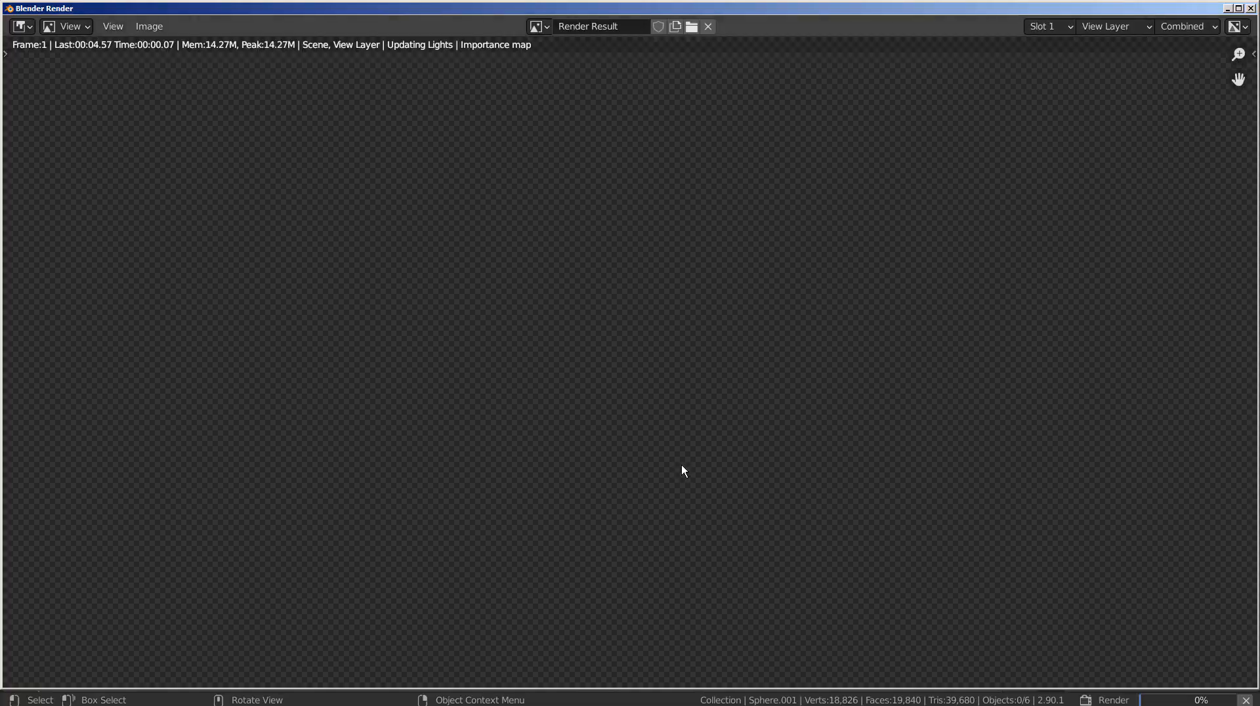